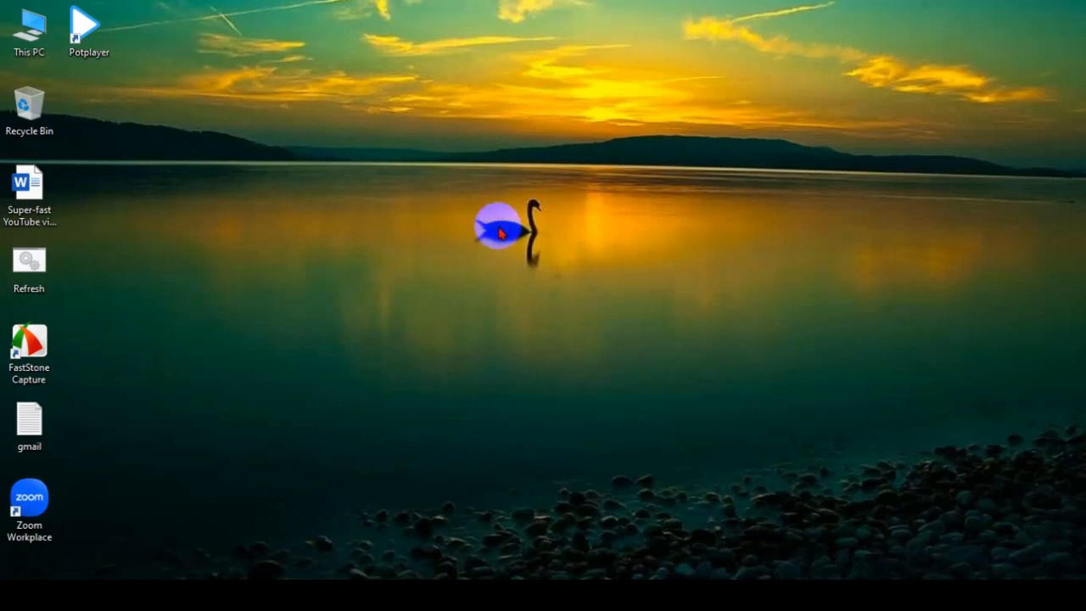
# Step: Switch to Google Chrome and load Meta Business Suite at business.facebook.com
pyautogui.click(339, 596)
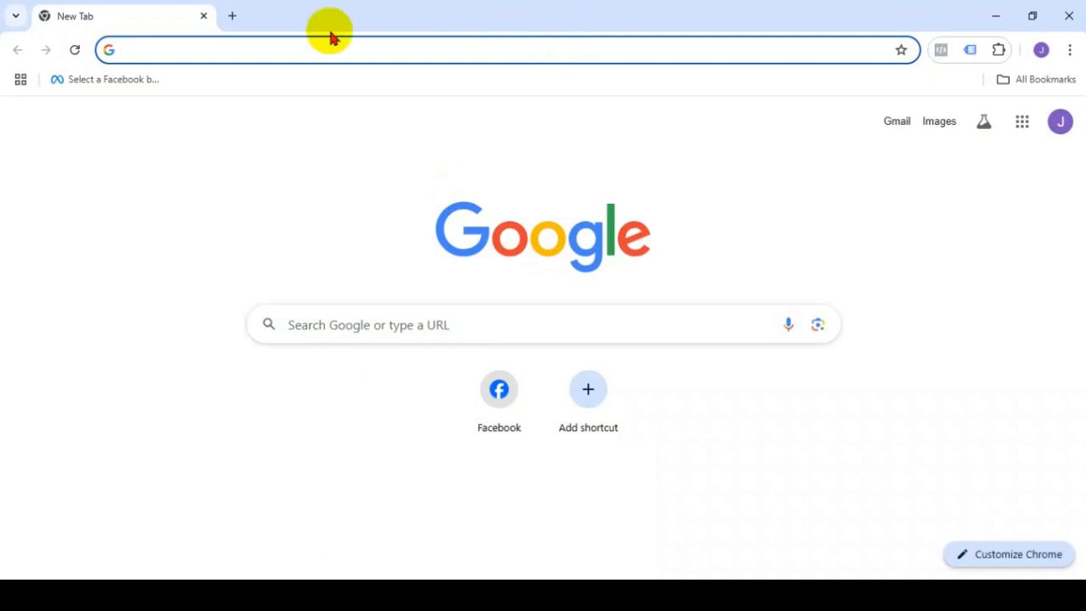
pyautogui.click(161, 50)
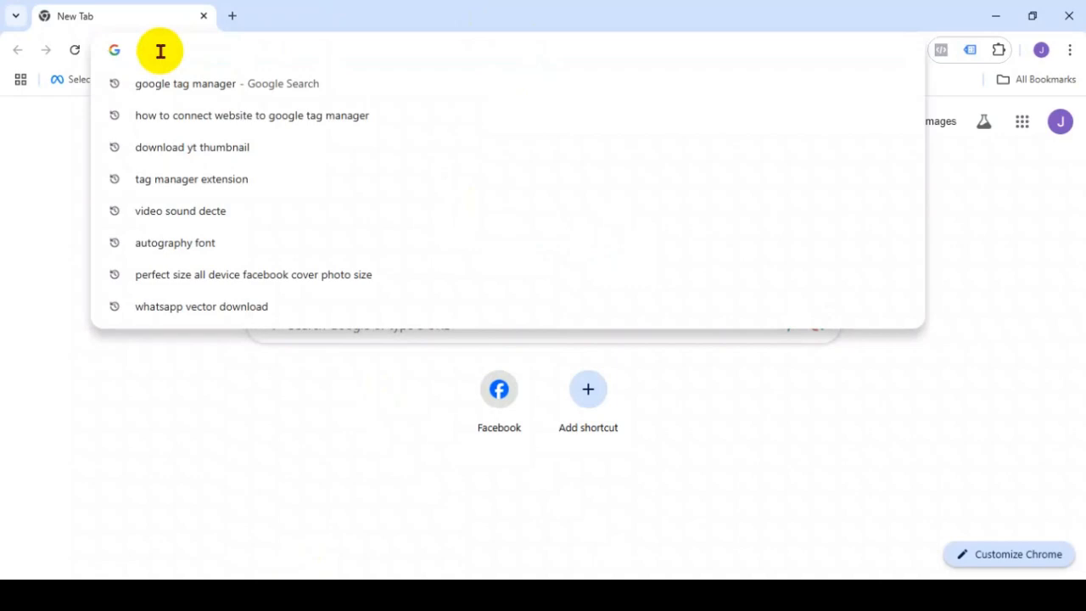
pyautogui.write('business.facebook.com/select')
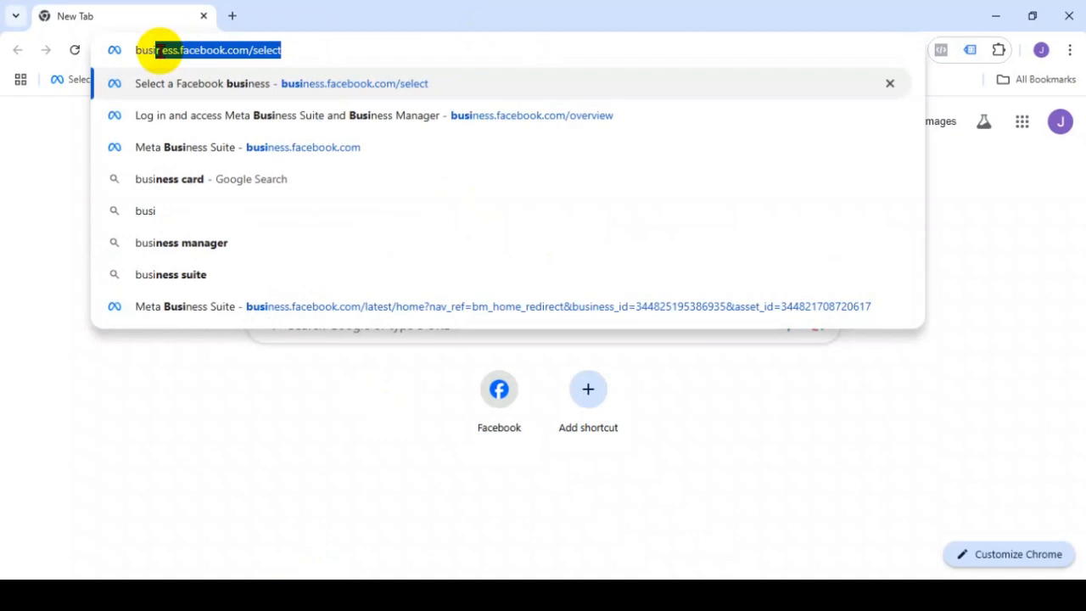
pyautogui.click(255, 151)
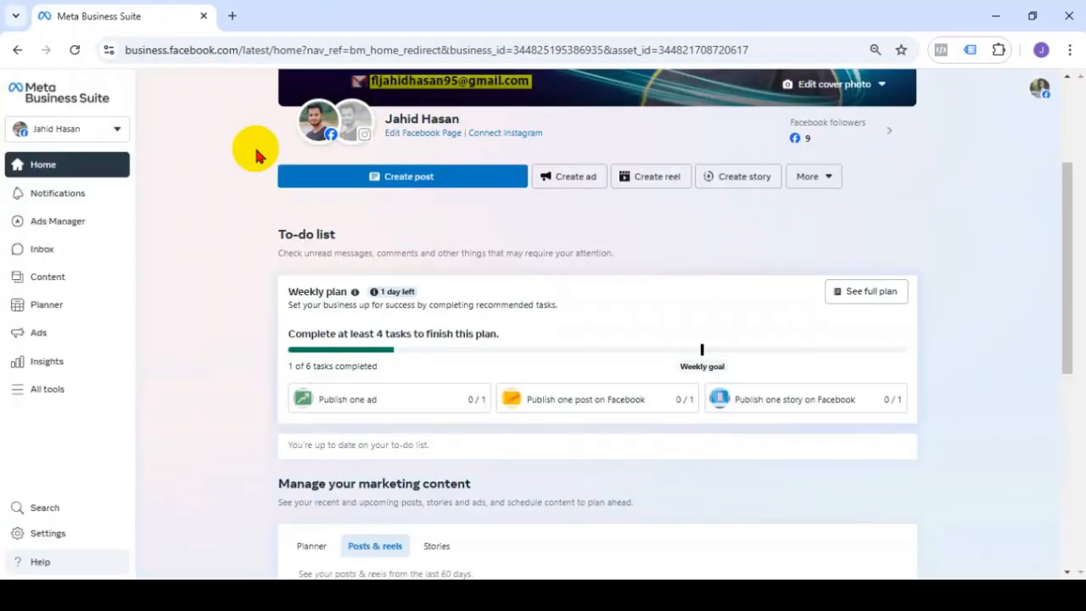
pyautogui.scroll(3, 600, 165)
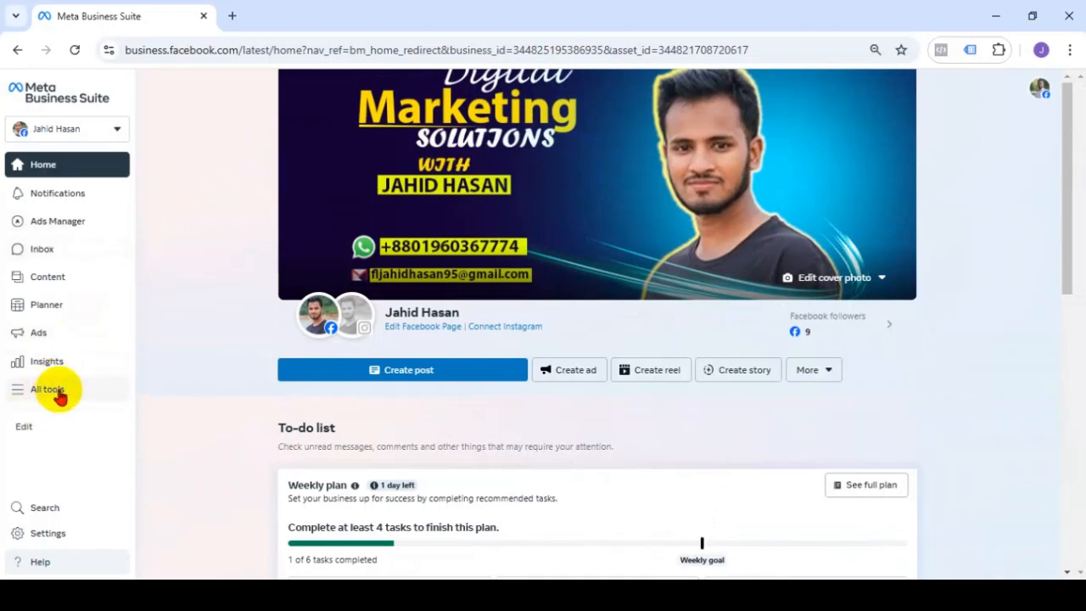
pyautogui.press('Print')
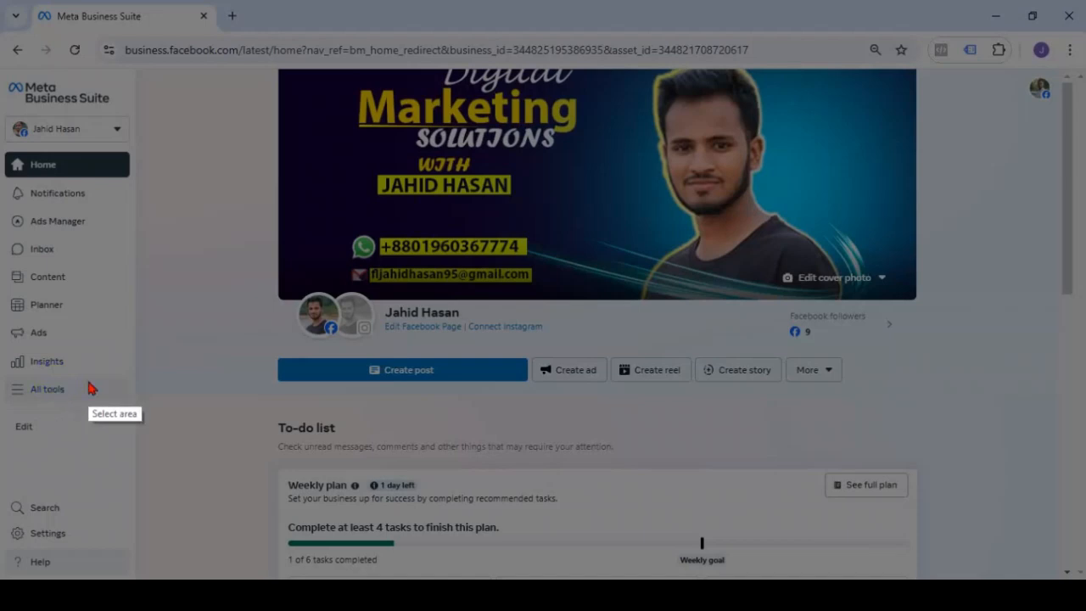
pyautogui.moveTo(2, 372); pyautogui.dragTo(142, 399)
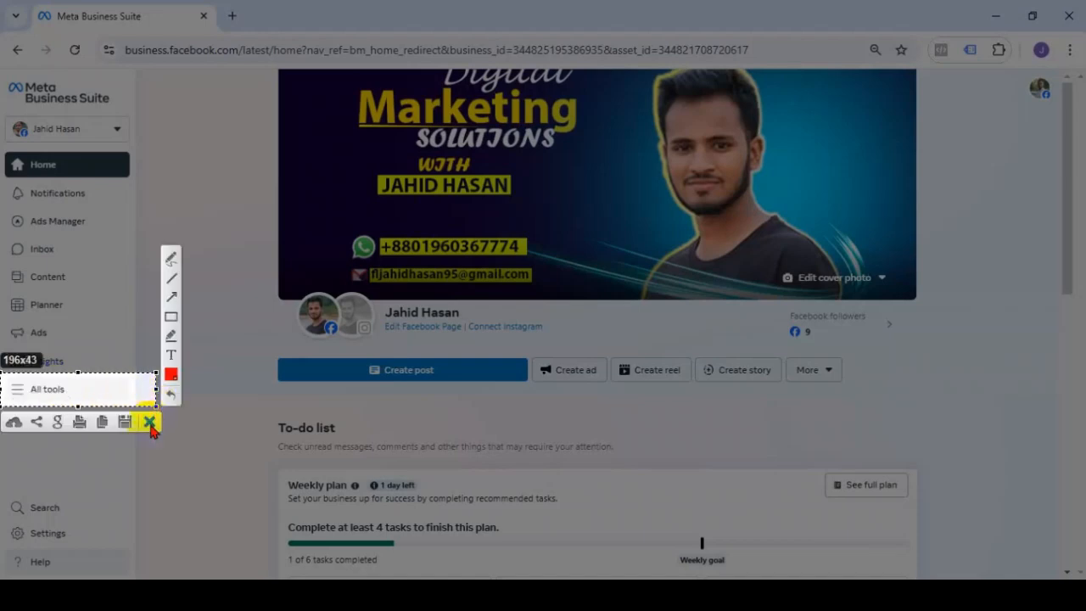
pyautogui.click(150, 419)
# Step: Open the All tools list of Meta Business Suite
pyautogui.click(49, 397)
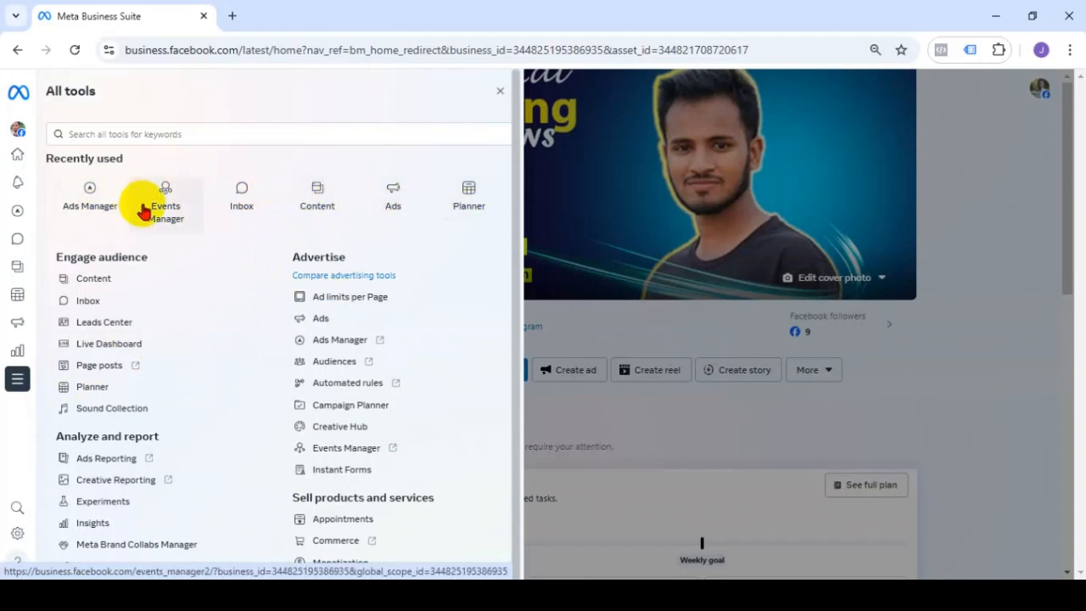
pyautogui.press('super+shift+s')
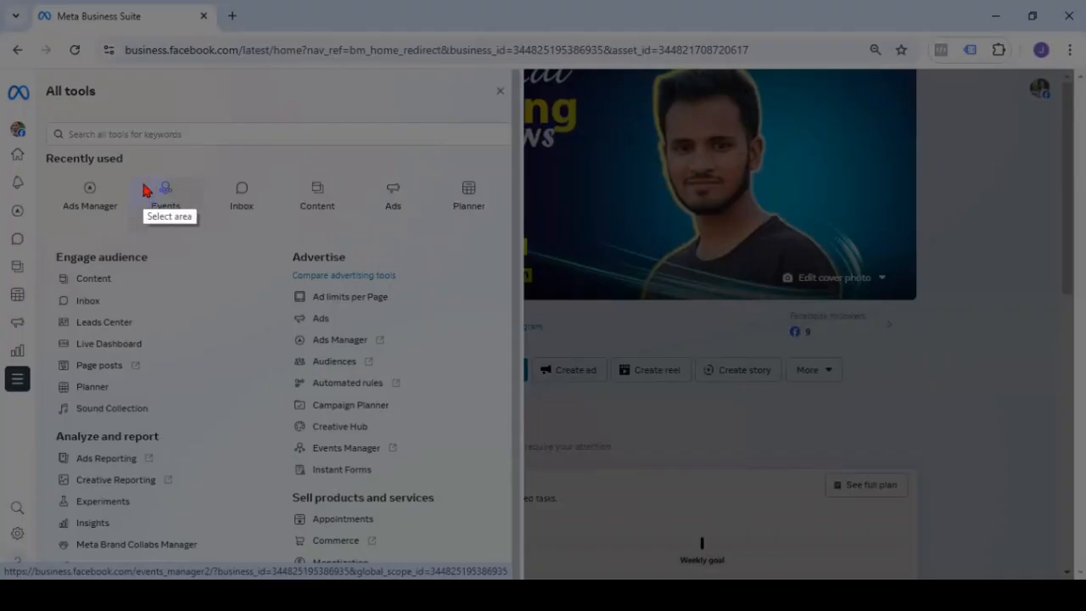
pyautogui.moveTo(123, 170); pyautogui.dragTo(213, 243)
pyautogui.click(200, 258)
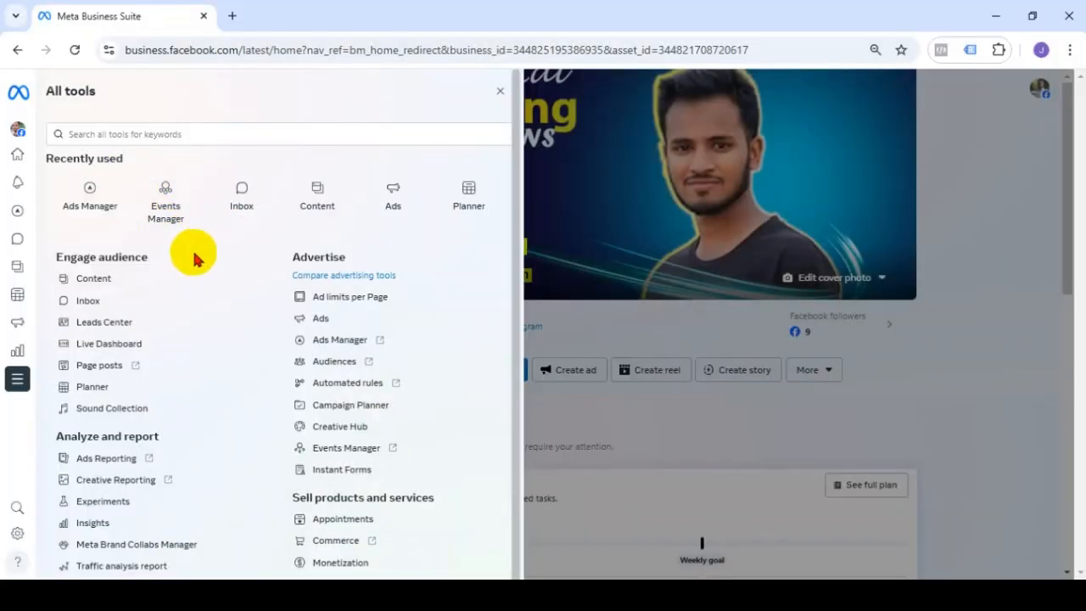
# Step: Launch Ads Manager from the recently used tools and close the Meta Business Suite browser tab
pyautogui.scroll(-1, 191, 254)
pyautogui.scroll(-2, 202, 251)
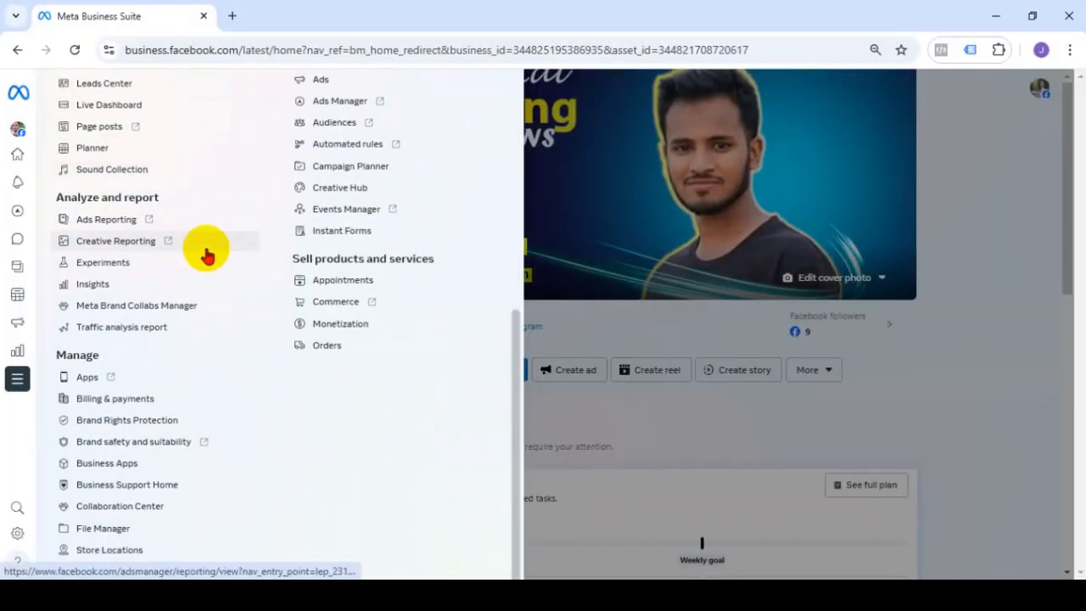
pyautogui.scroll(3, 206, 252)
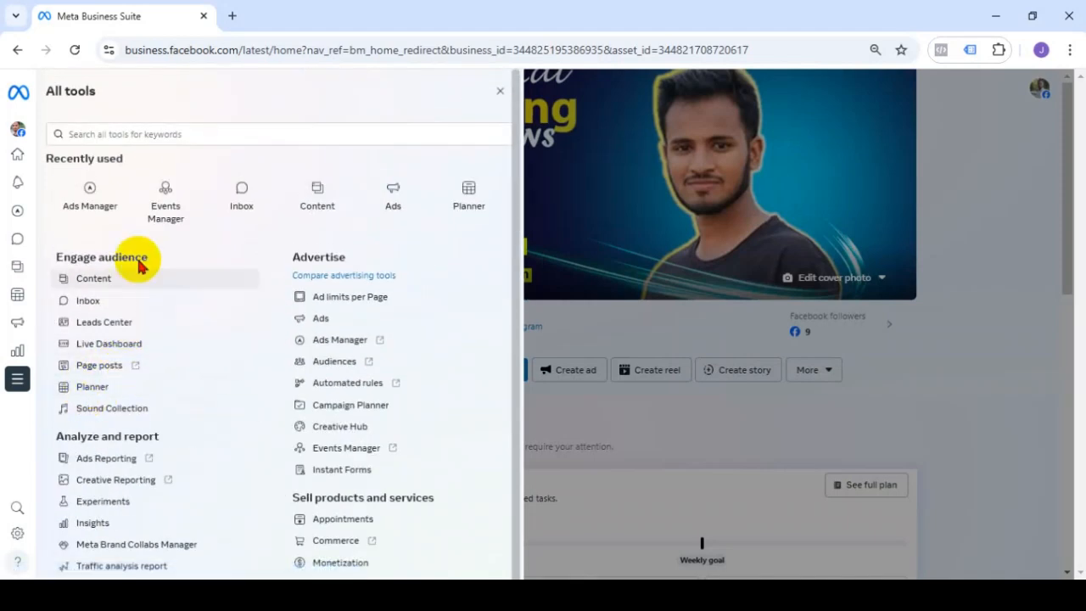
pyautogui.click(90, 207)
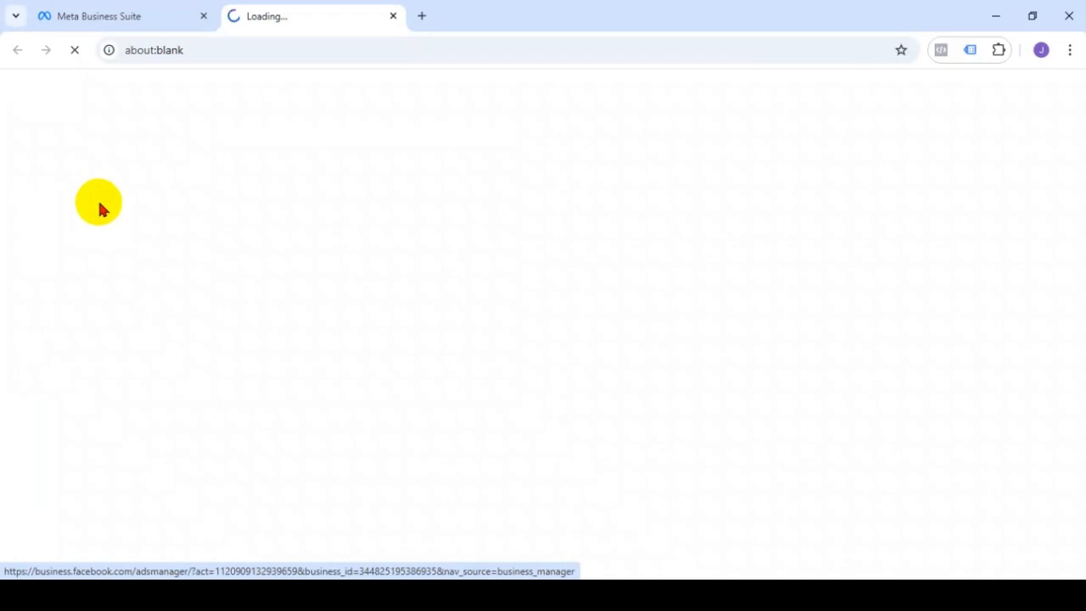
pyautogui.click(205, 16)
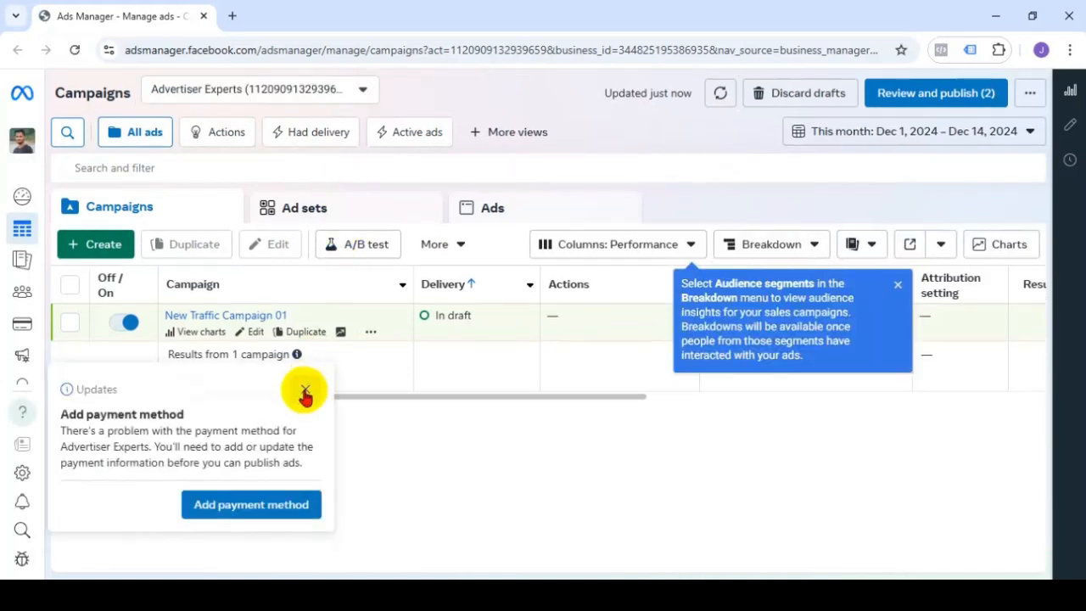
# Step: Dismiss the Add payment method notice and the audience segments tip, and show all tools available in Ads Manager
pyautogui.click(307, 386)
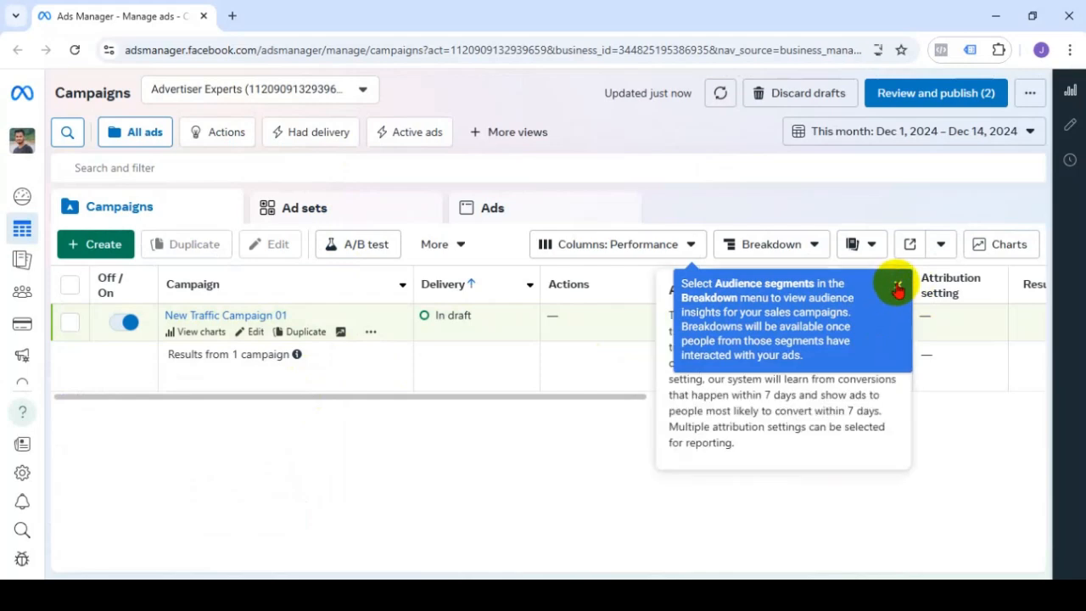
pyautogui.click(897, 287)
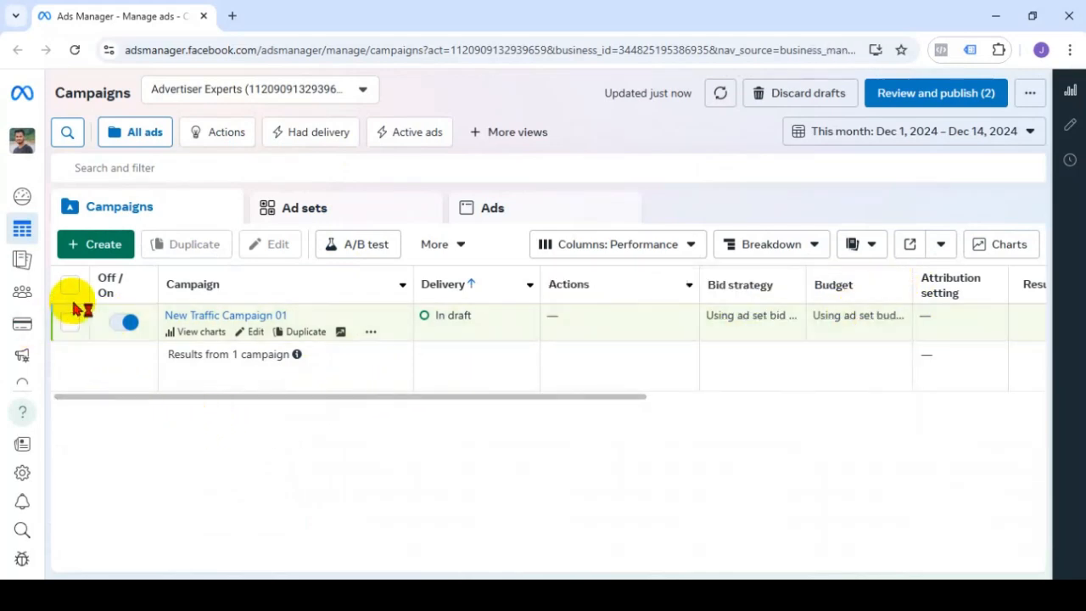
pyautogui.moveTo(30, 271)
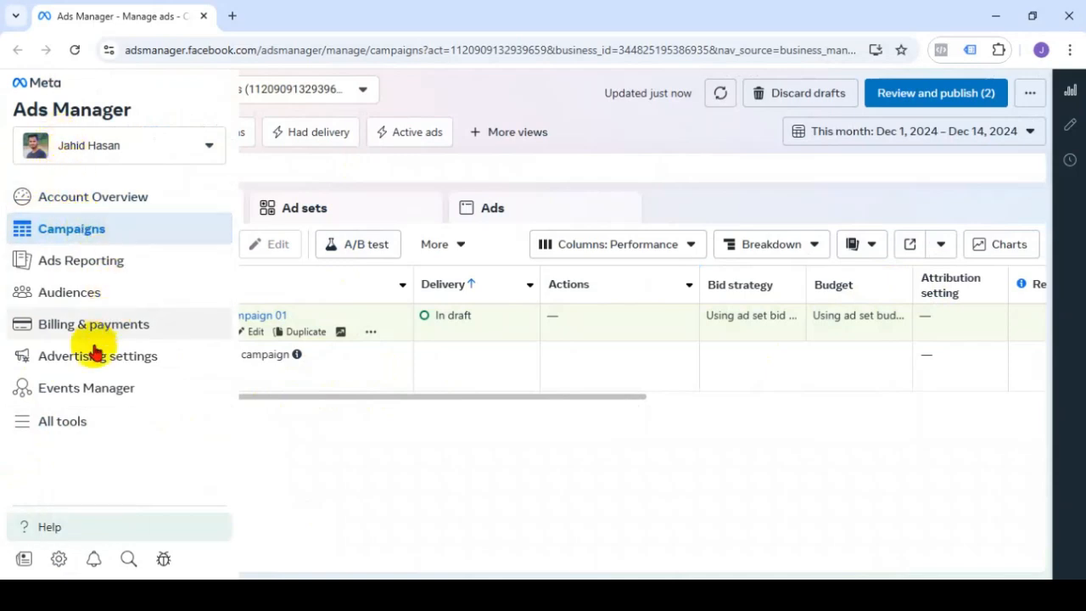
pyautogui.click(53, 424)
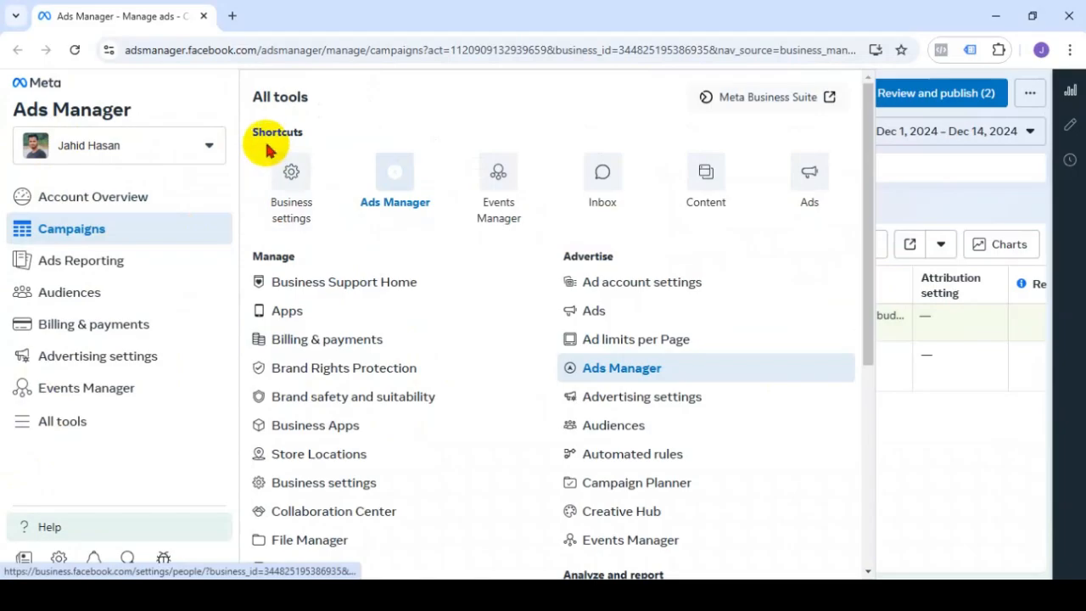
pyautogui.press('Print')
pyautogui.moveTo(244, 125); pyautogui.dragTo(359, 260)
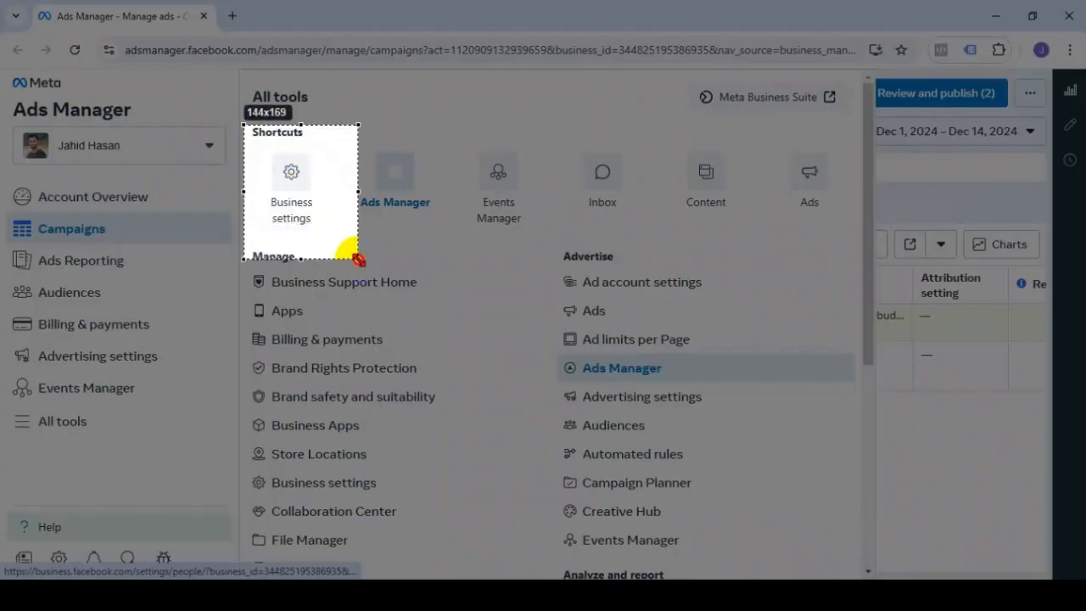
pyautogui.click(346, 274)
# Step: Open Business settings from the tool shortcuts and locate the Data sources section
pyautogui.click(291, 175)
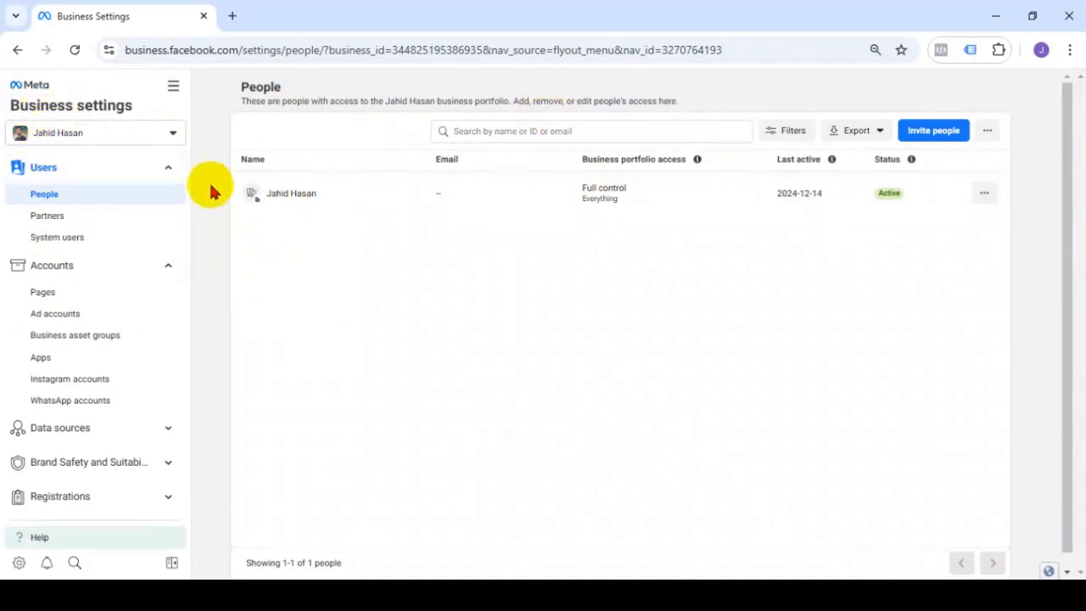
pyautogui.scroll(-3, 124, 217)
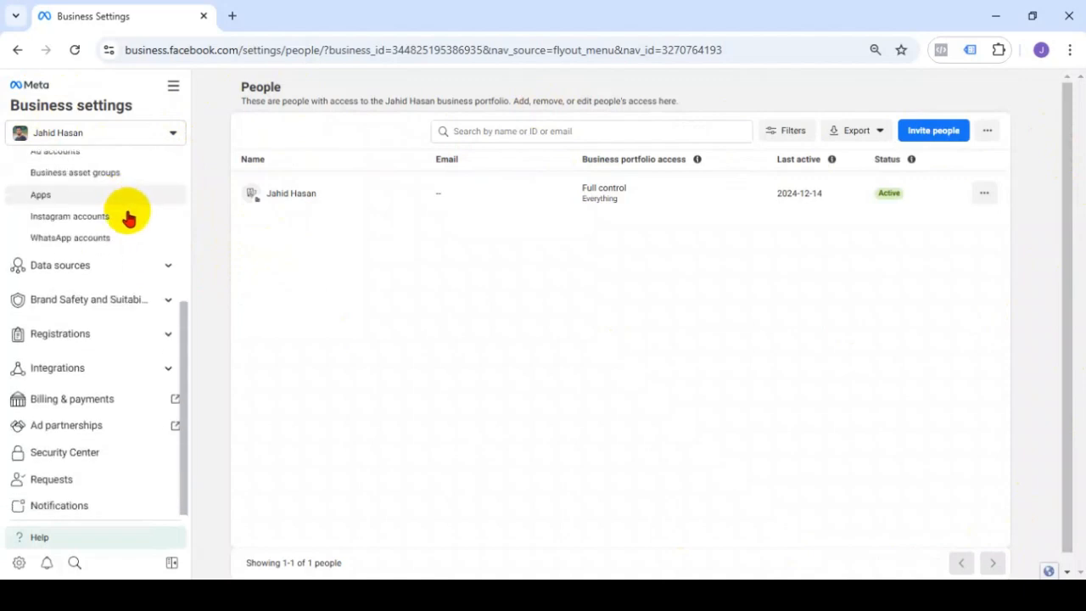
pyautogui.scroll(2, 133, 226)
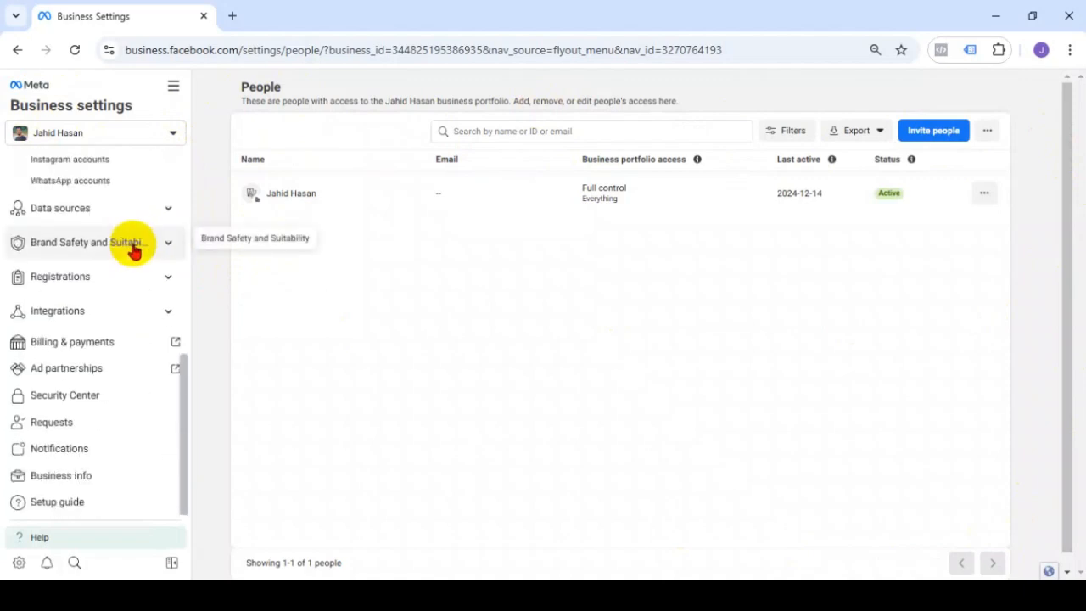
pyautogui.scroll(1, 133, 255)
pyautogui.press('Print')
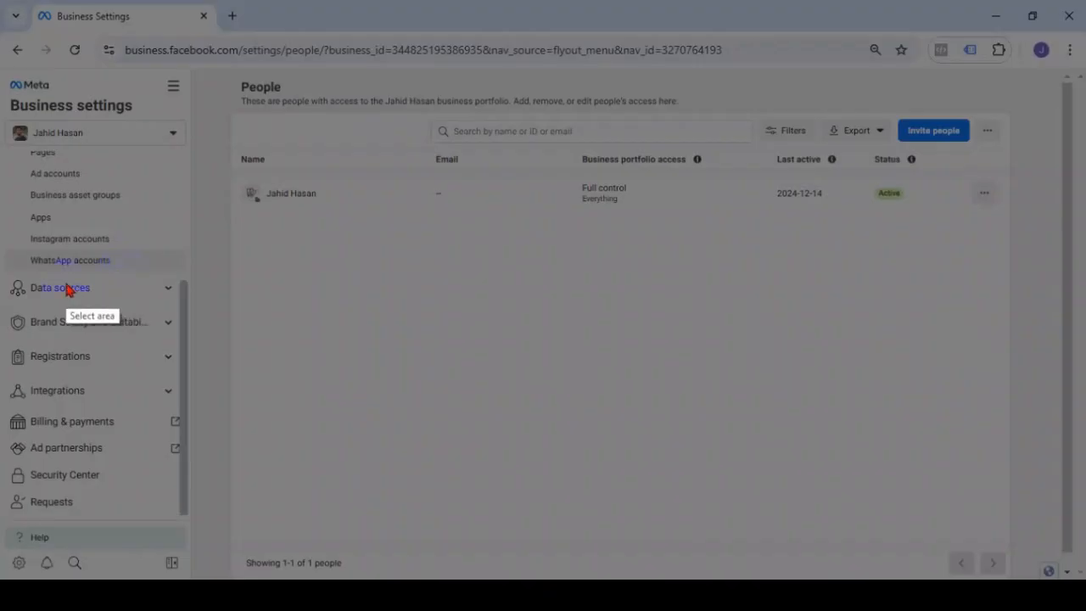
pyautogui.moveTo(0, 268); pyautogui.dragTo(190, 303)
pyautogui.click(177, 320)
# Step: Expand the Data sources section in Business settings
pyautogui.click(169, 290)
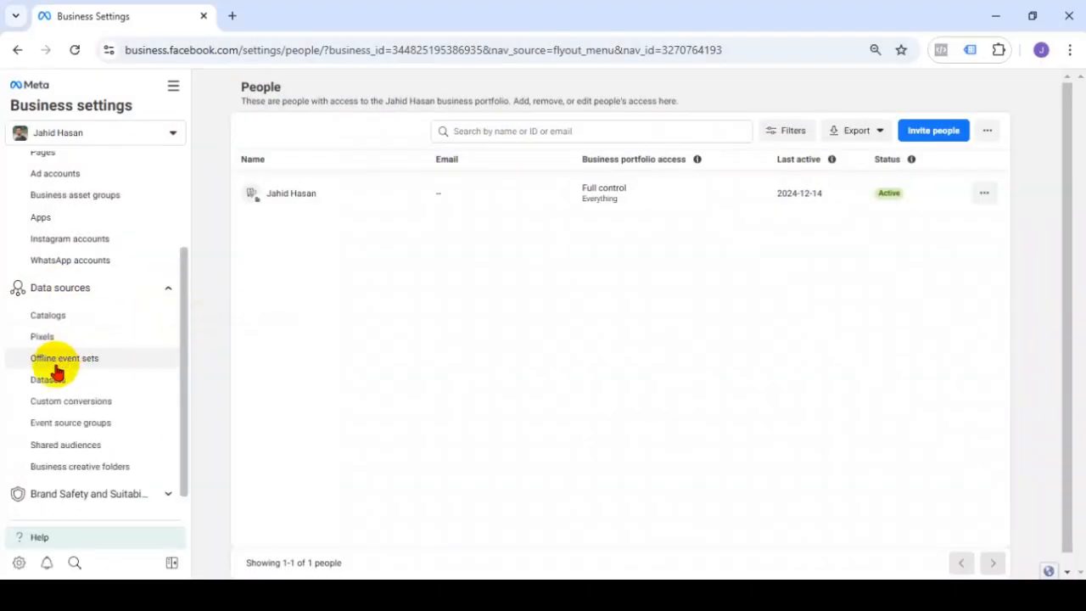
pyautogui.press('Print')
pyautogui.moveTo(20, 326); pyautogui.dragTo(133, 351)
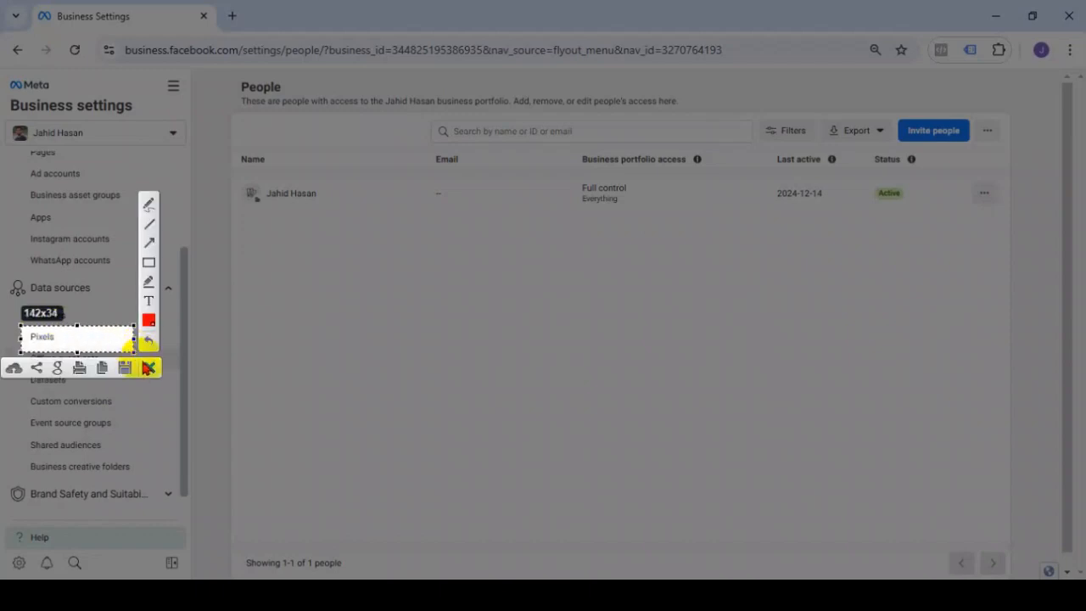
pyautogui.click(150, 370)
# Step: Open the Pixels page under Data sources
pyautogui.click(66, 339)
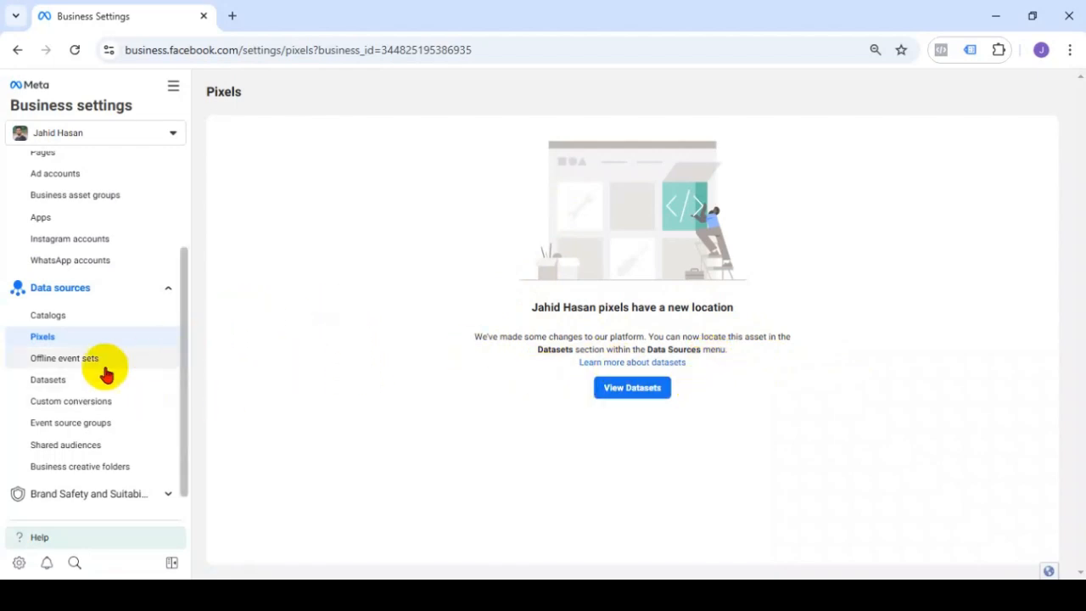
pyautogui.press('Print')
pyautogui.moveTo(3, 365); pyautogui.dragTo(190, 393)
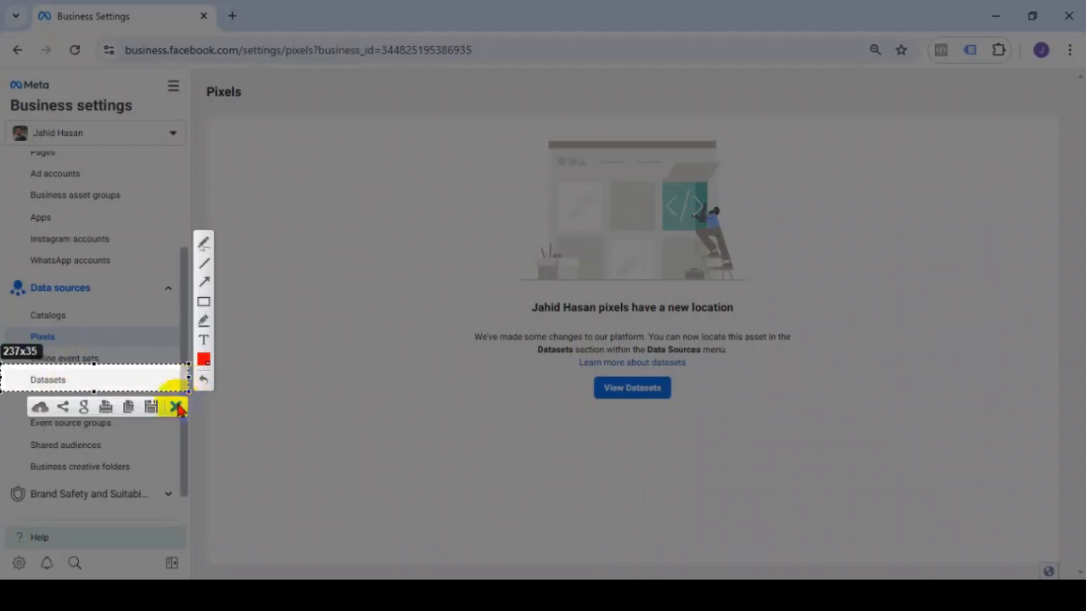
pyautogui.click(177, 407)
# Step: Open the Datasets page under Data sources
pyautogui.click(48, 380)
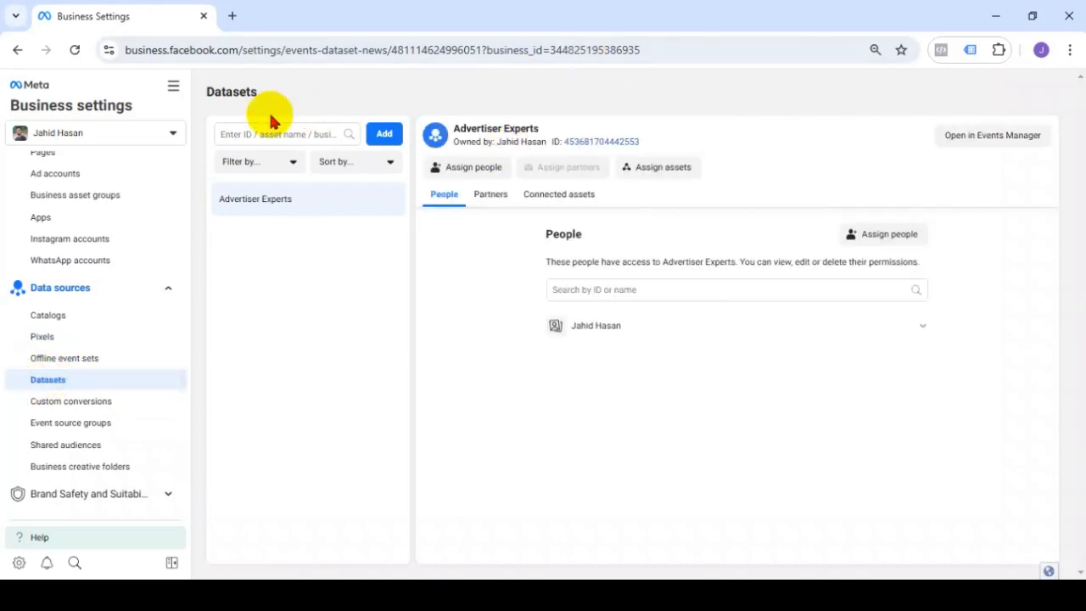
pyautogui.press('Print')
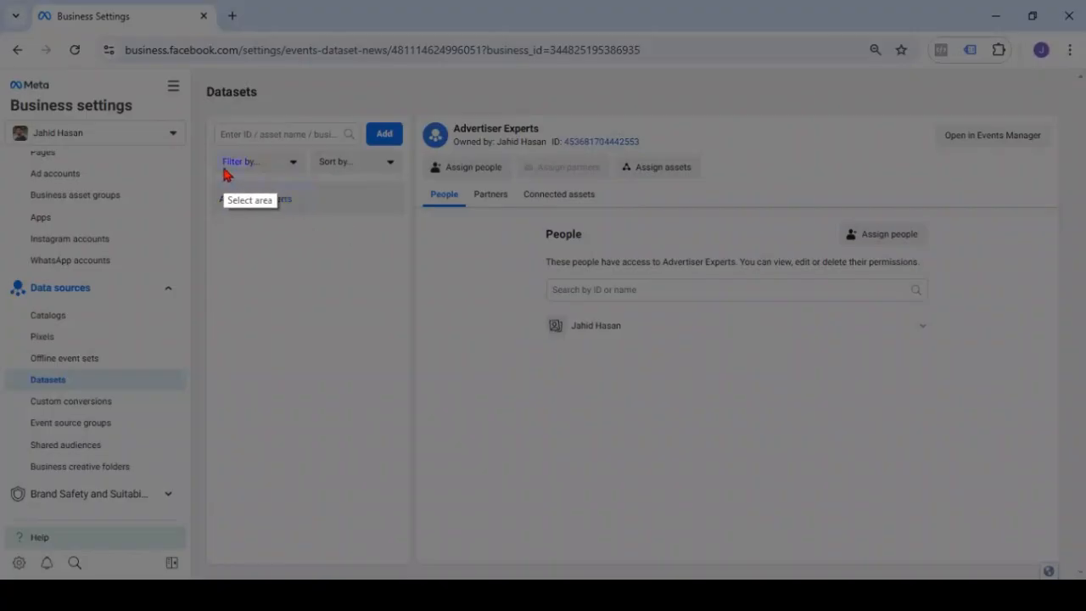
pyautogui.moveTo(188, 180)
pyautogui.mouseDown()
pyautogui.moveTo(468, 218)
pyautogui.moveTo(404, 218)
pyautogui.moveTo(413, 225)
pyautogui.mouseUp()
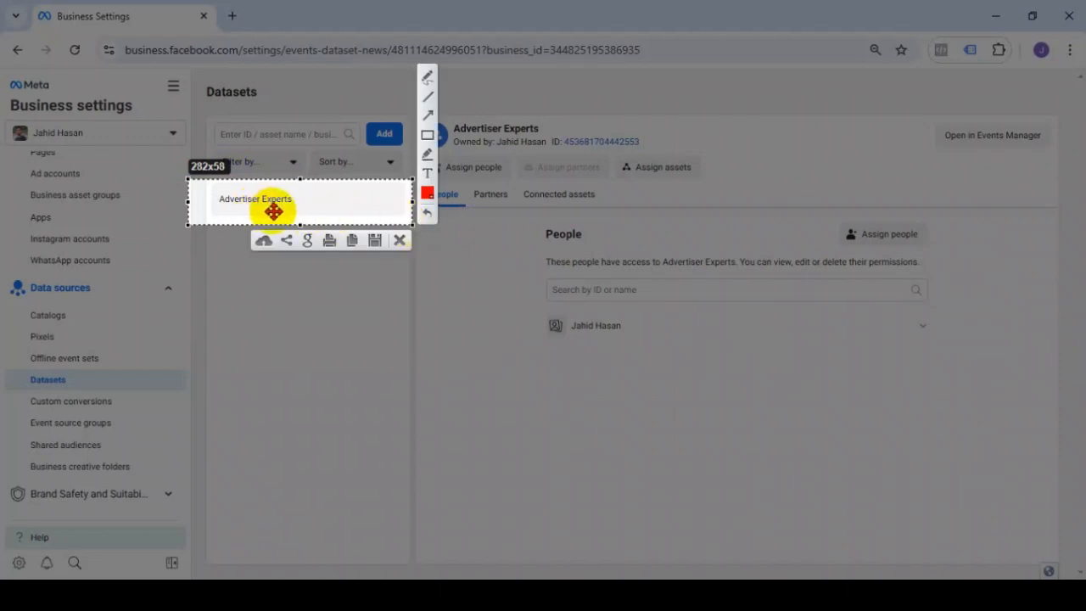
pyautogui.click(400, 241)
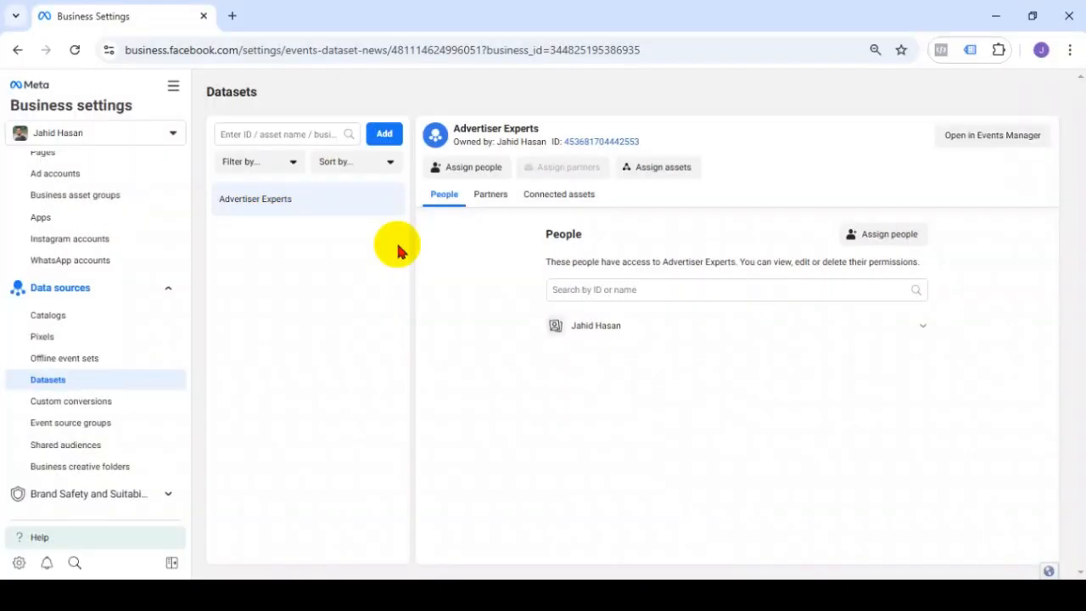
pyautogui.press('Print')
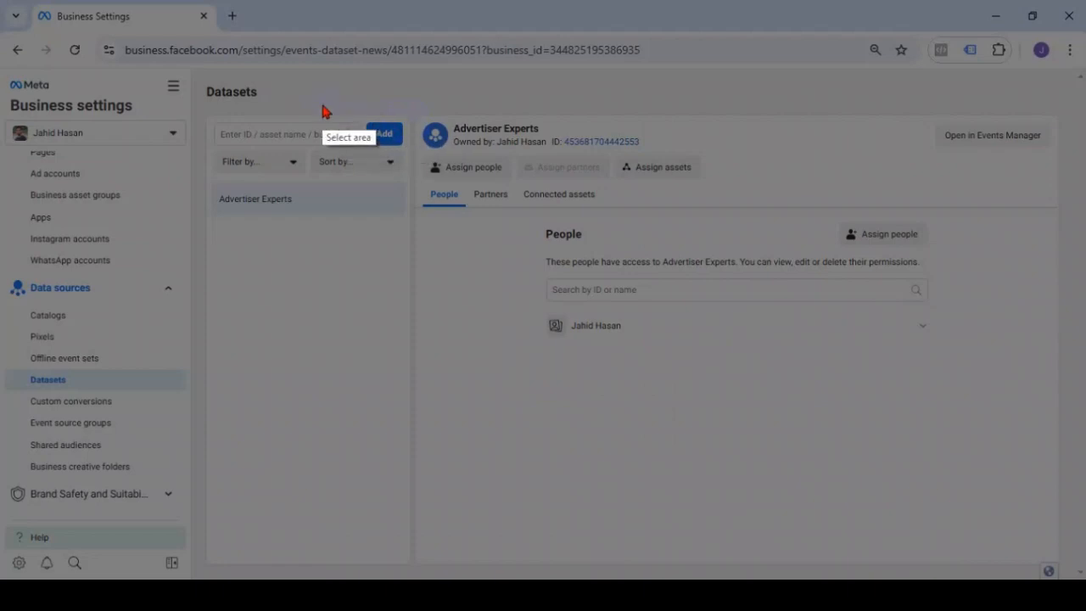
pyautogui.moveTo(363, 111); pyautogui.dragTo(408, 154)
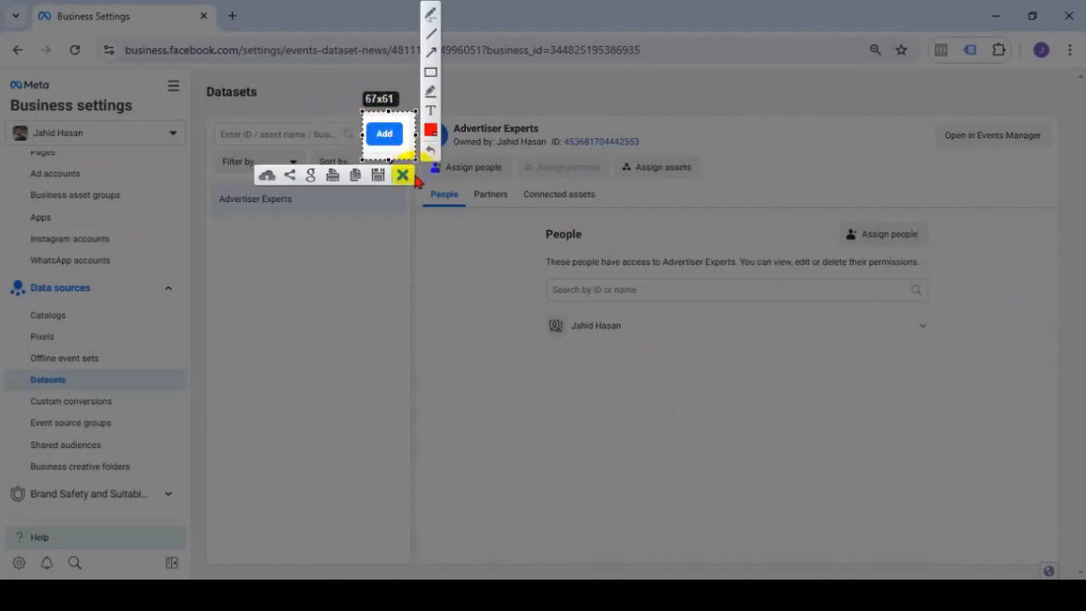
pyautogui.click(400, 174)
# Step: Open the form for creating a new dataset and close it without creating anything
pyautogui.click(384, 136)
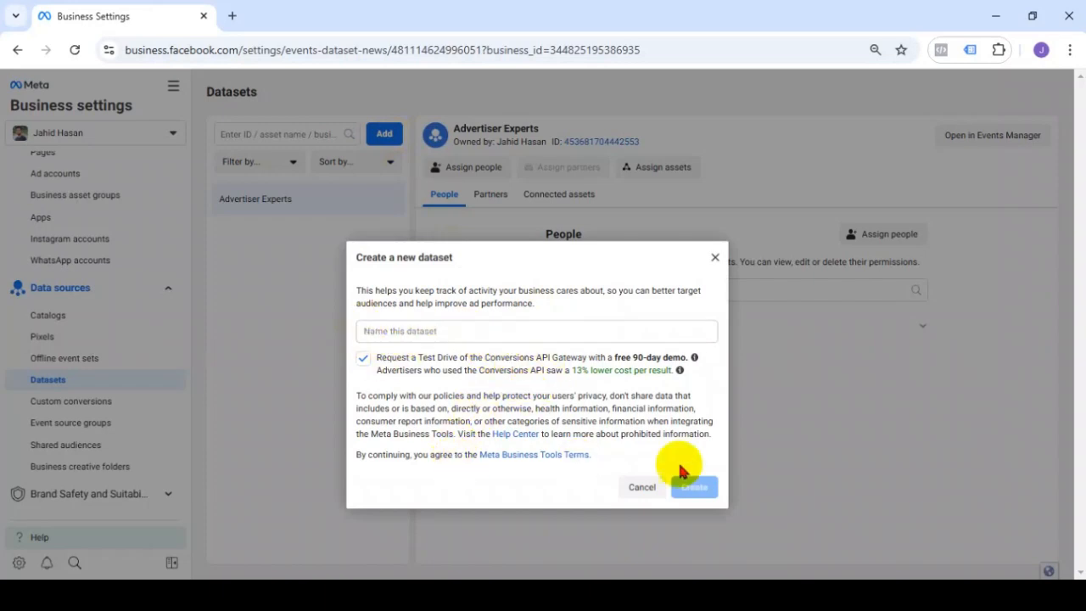
pyautogui.click(715, 260)
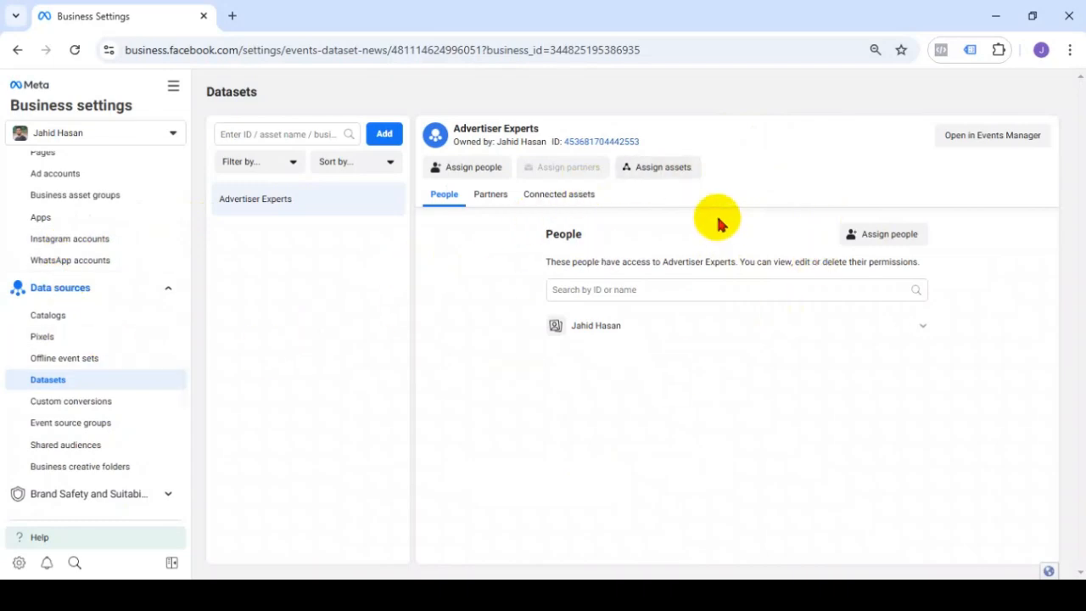
# Step: Open the Advertiser Experts dataset in Events Manager
pyautogui.press('Print')
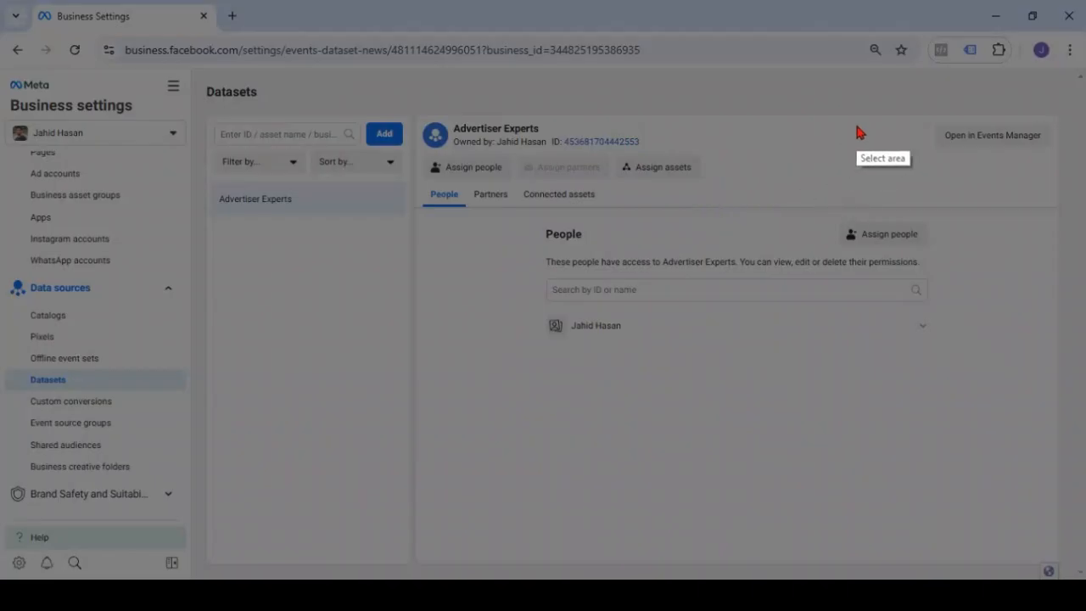
pyautogui.moveTo(882, 102); pyautogui.dragTo(1069, 180)
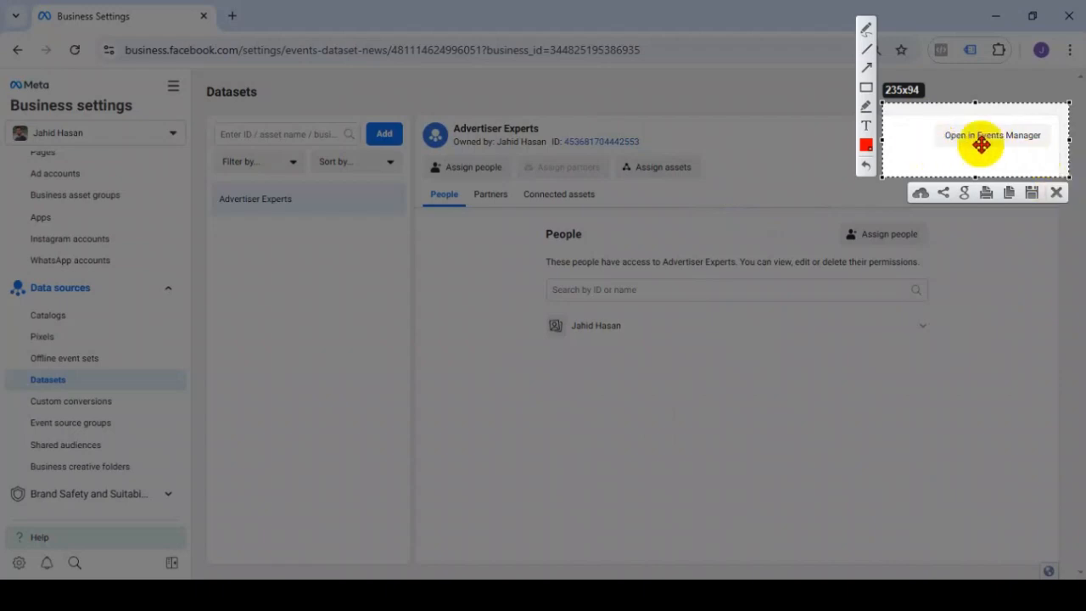
pyautogui.click(1056, 192)
pyautogui.click(985, 136)
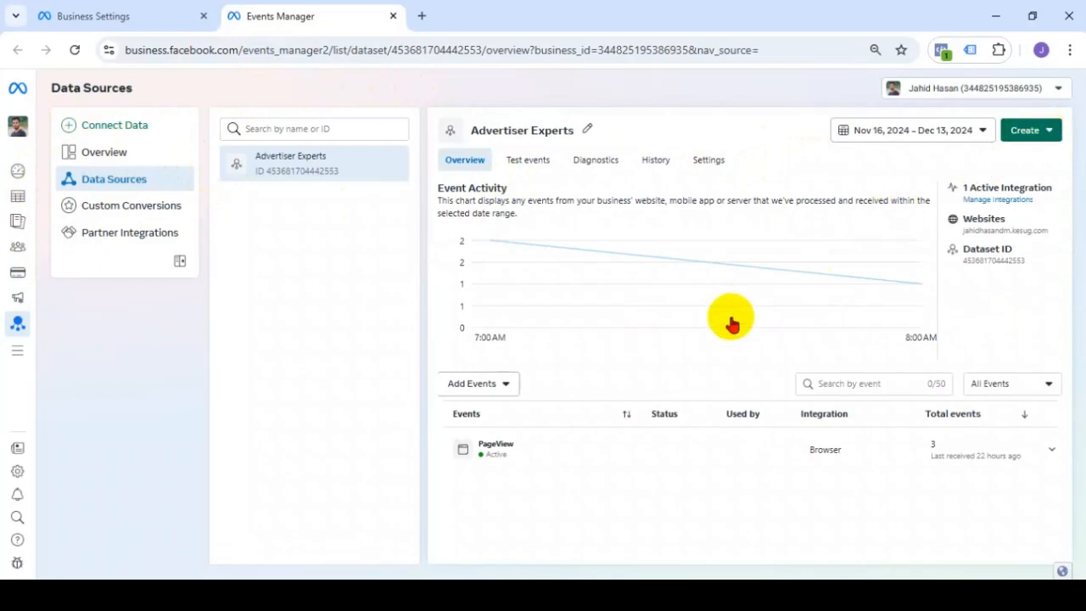
# Step: Examine the PageView event row in the dataset's overview
pyautogui.press('Print')
pyautogui.moveTo(437, 429)
pyautogui.mouseDown()
pyautogui.moveTo(705, 467)
pyautogui.moveTo(1071, 480)
pyautogui.mouseUp()
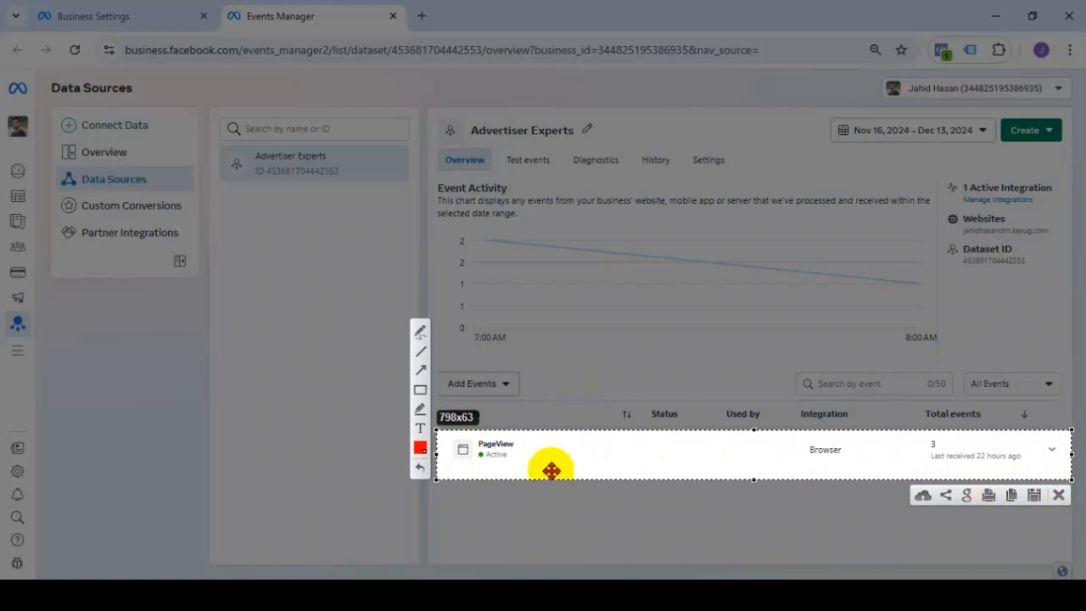
pyautogui.click(1059, 495)
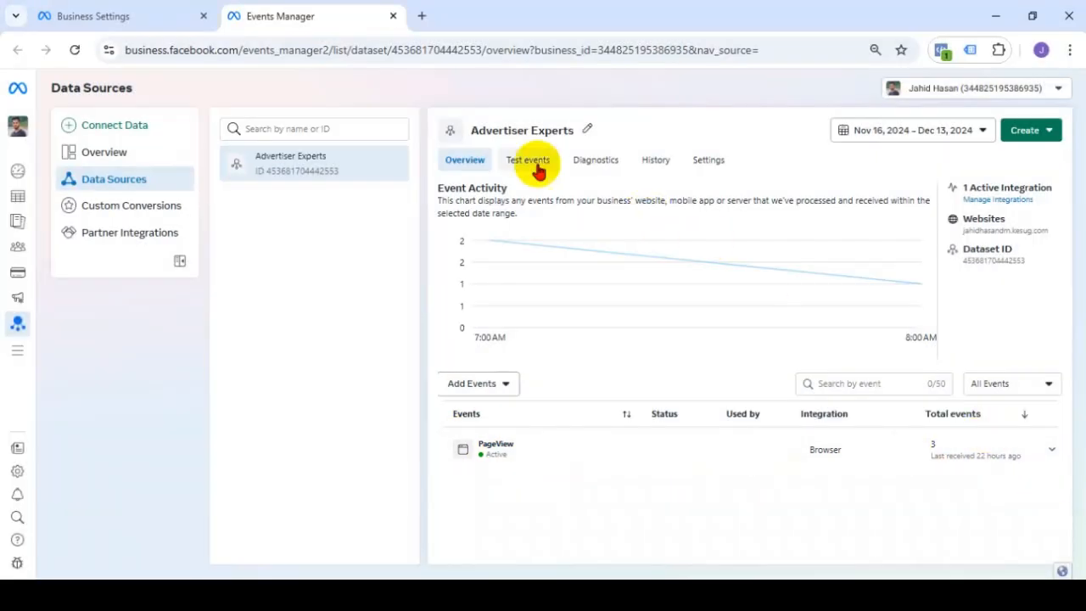
# Step: Open the settings of the Advertiser Experts dataset, where its dataset ID is listed
pyautogui.click(709, 163)
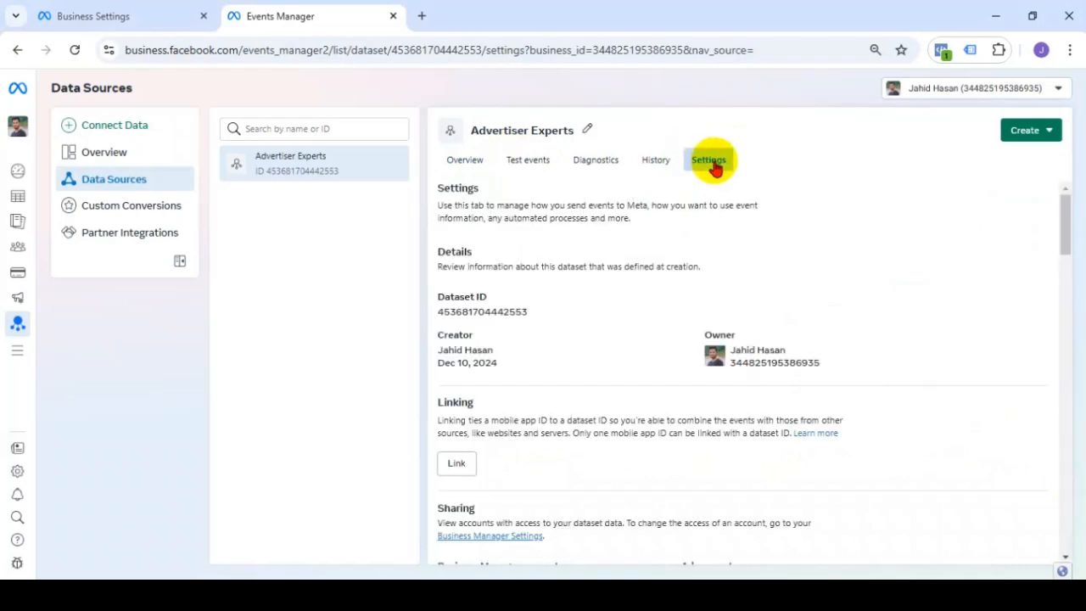
pyautogui.press('Print')
pyautogui.moveTo(674, 141); pyautogui.dragTo(758, 178)
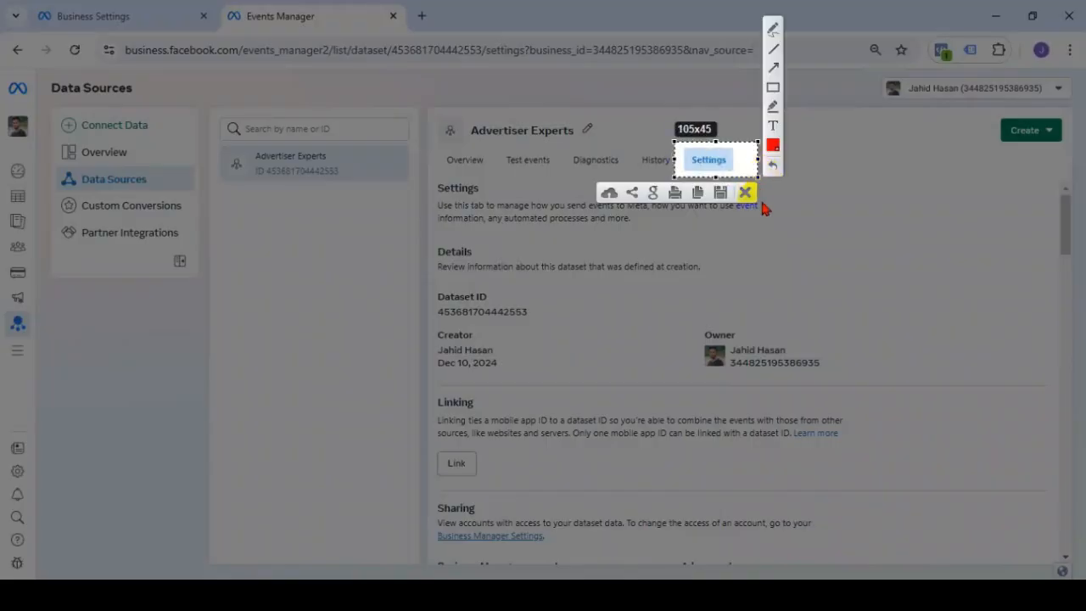
pyautogui.click(746, 194)
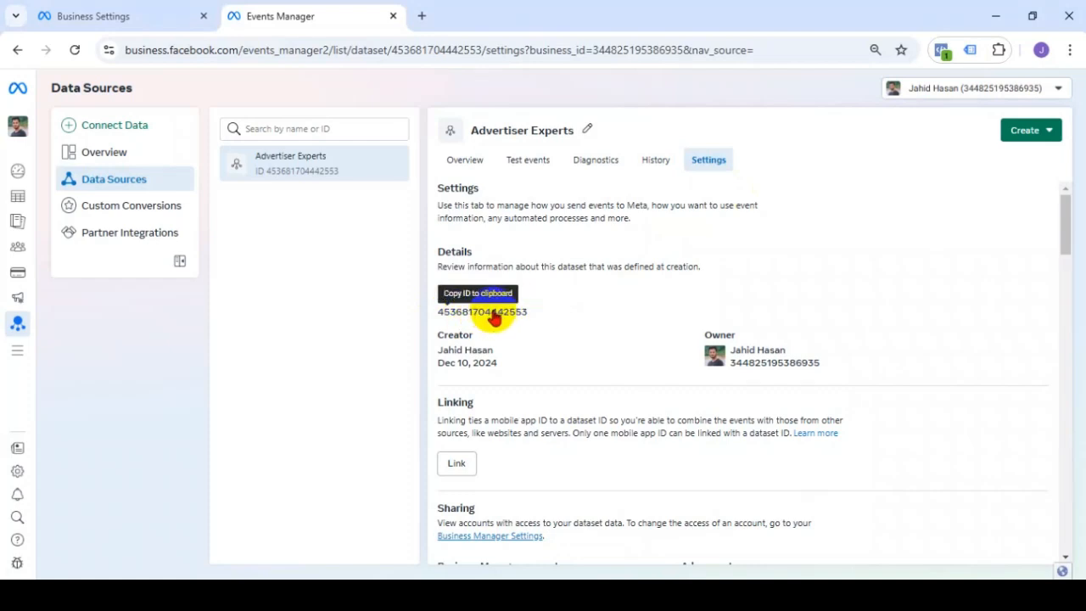
# Step: Close the Business Settings page and open the dev-glorybd.pantheonsite.io container in Google Tag Manager in a new browser tab
pyautogui.click(202, 17)
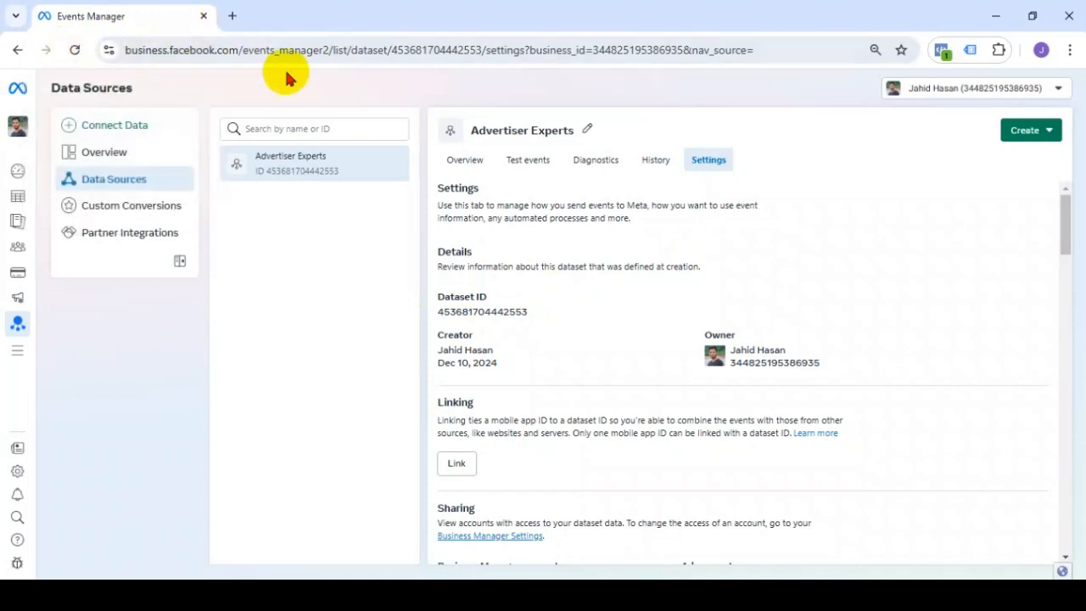
pyautogui.click(233, 17)
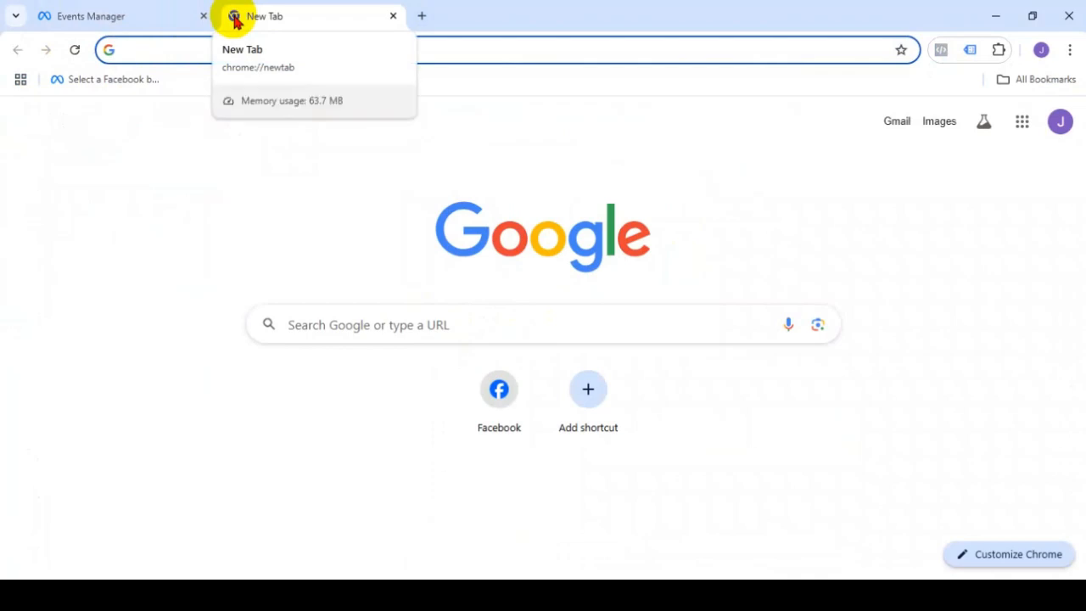
pyautogui.write('google tage manager')
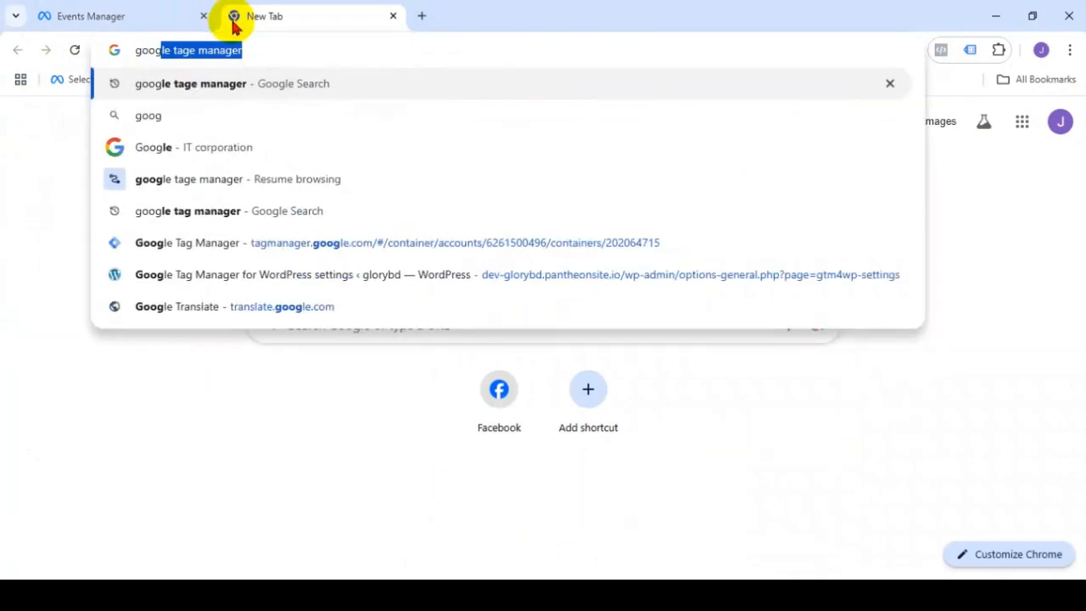
pyautogui.click(163, 245)
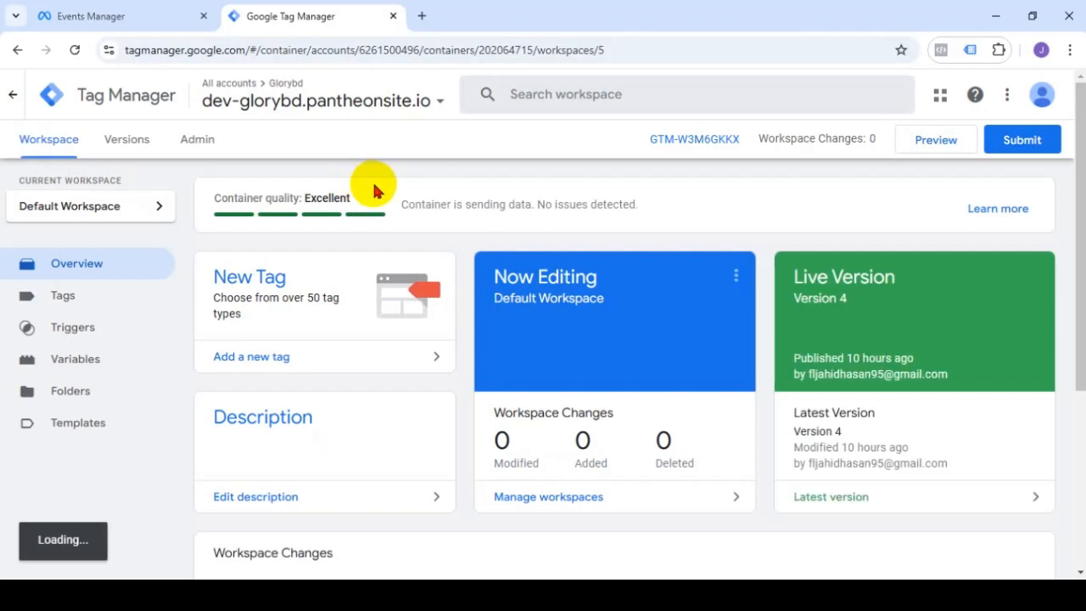
# Step: Open the list of tags in the container's default workspace
pyautogui.scroll(-1, 373, 200)
pyautogui.click(68, 222)
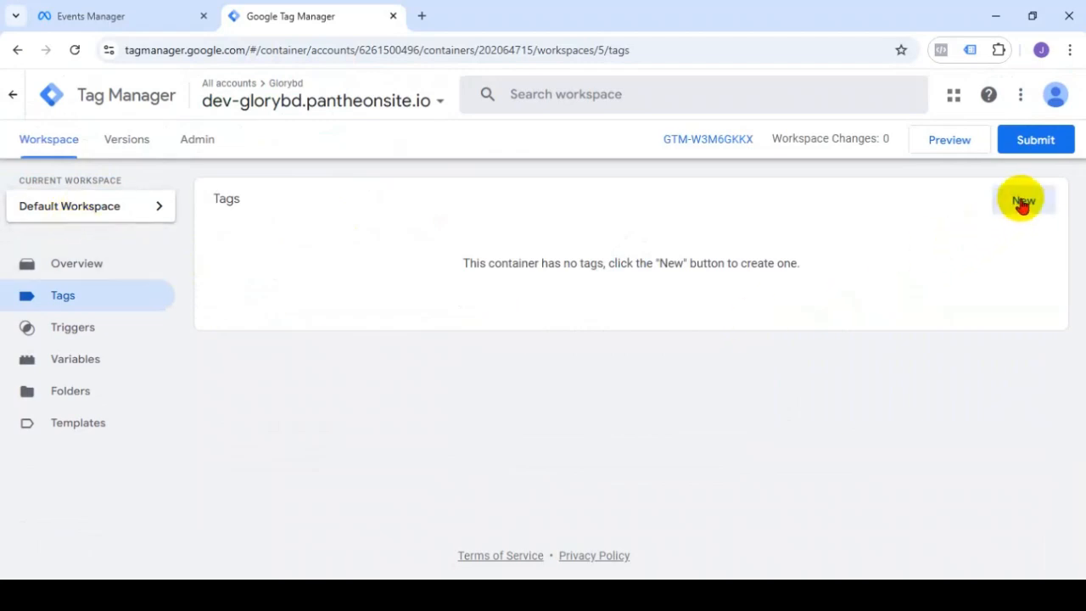
pyautogui.press('Print')
pyautogui.moveTo(967, 177); pyautogui.dragTo(1083, 227)
pyautogui.click(1072, 240)
# Step: Start a new tag, look through the available tag types for a Facebook one, and close the untitled tag without saving
pyautogui.click(1025, 204)
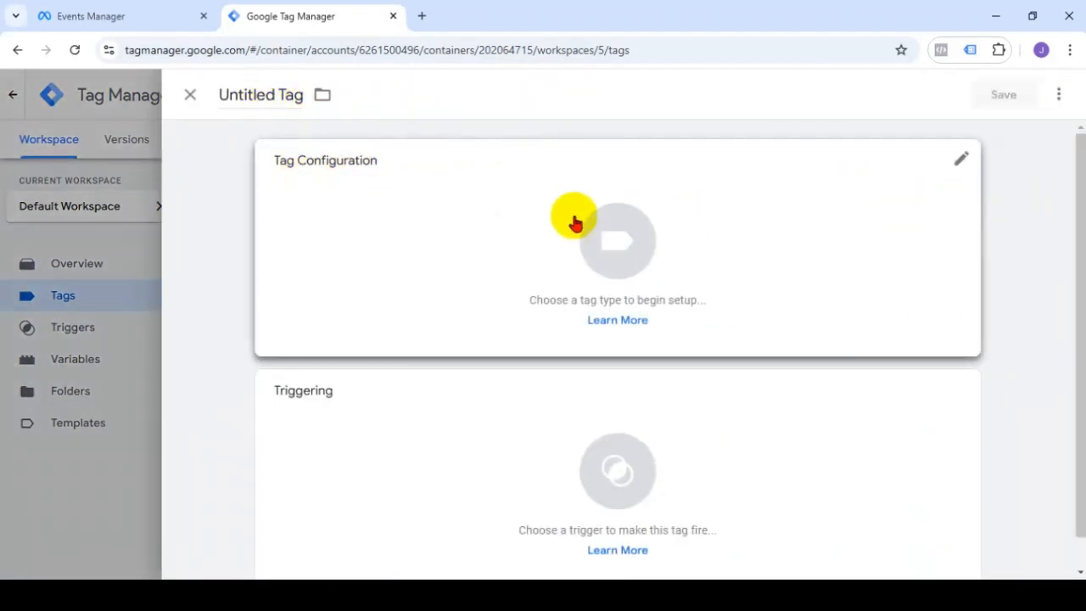
pyautogui.click(620, 232)
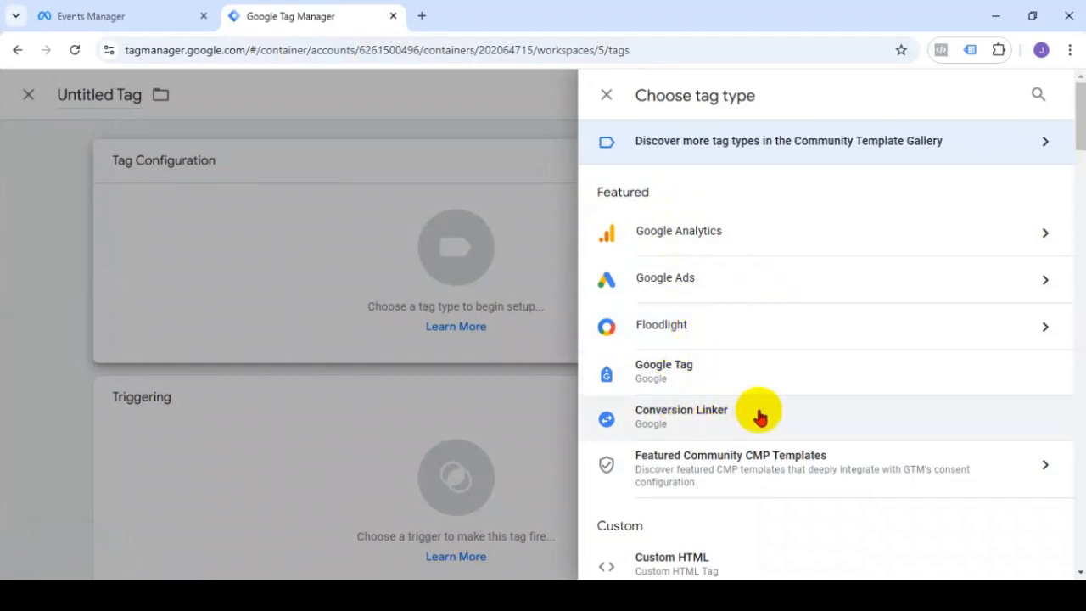
pyautogui.scroll(-2, 756, 412)
pyautogui.scroll(-10, 755, 399)
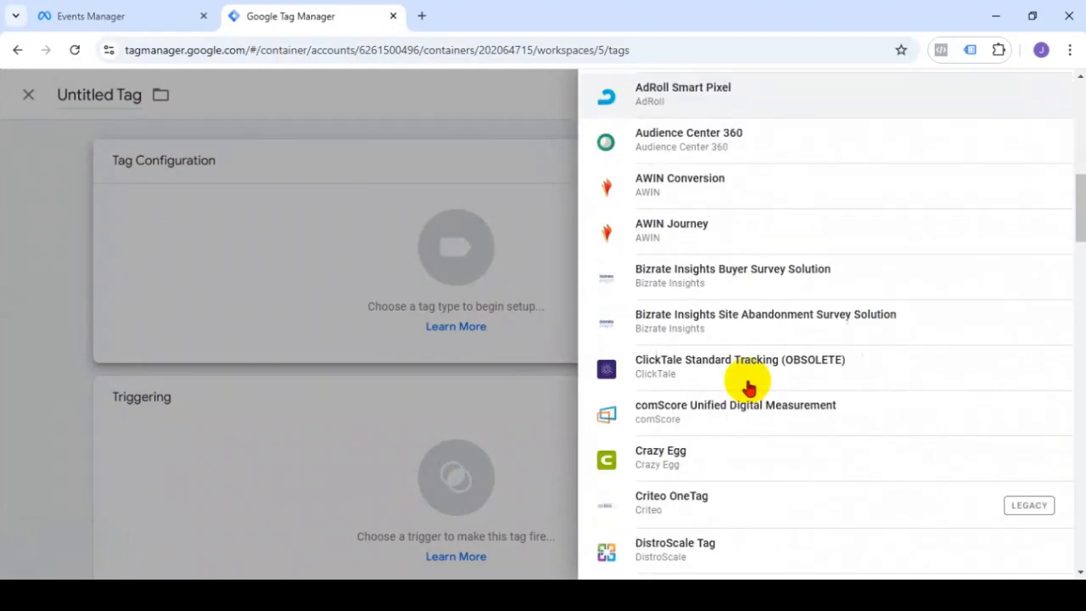
pyautogui.scroll(-15, 750, 380)
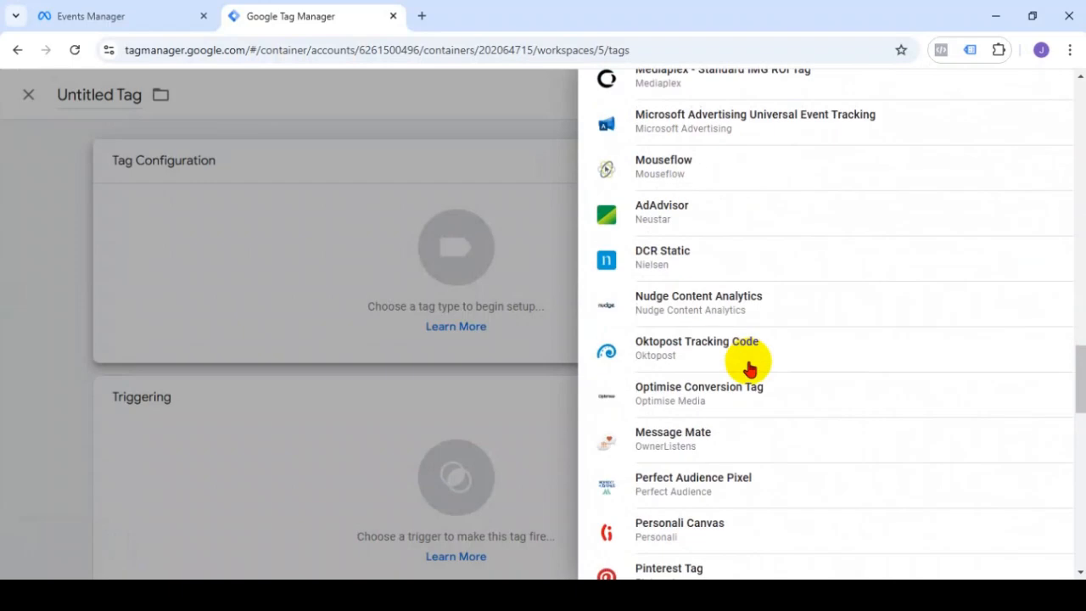
pyautogui.scroll(15, 750, 356)
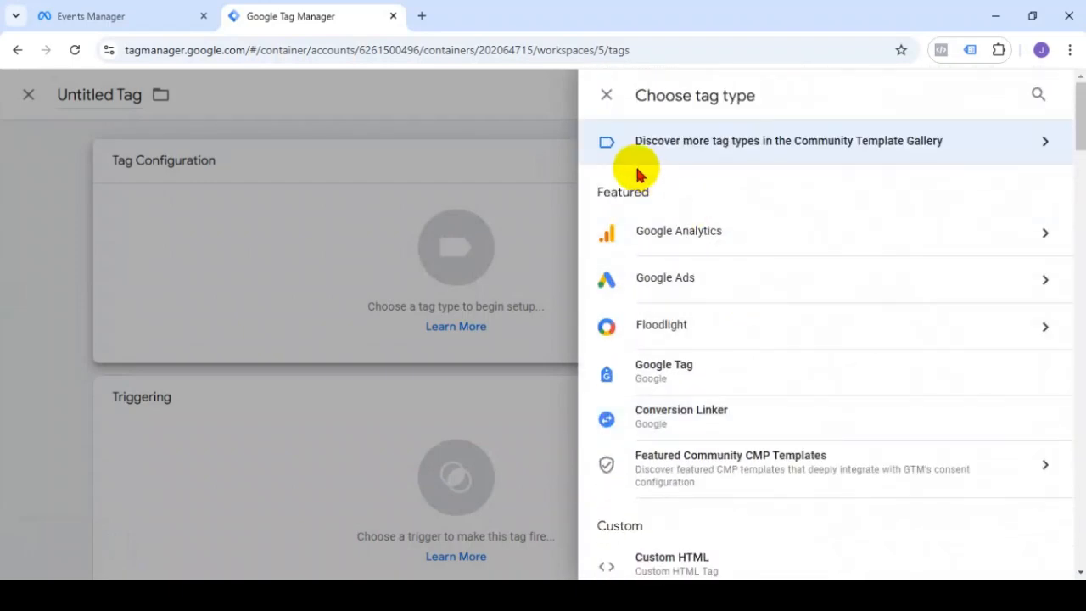
pyautogui.scroll(-5, 810, 311)
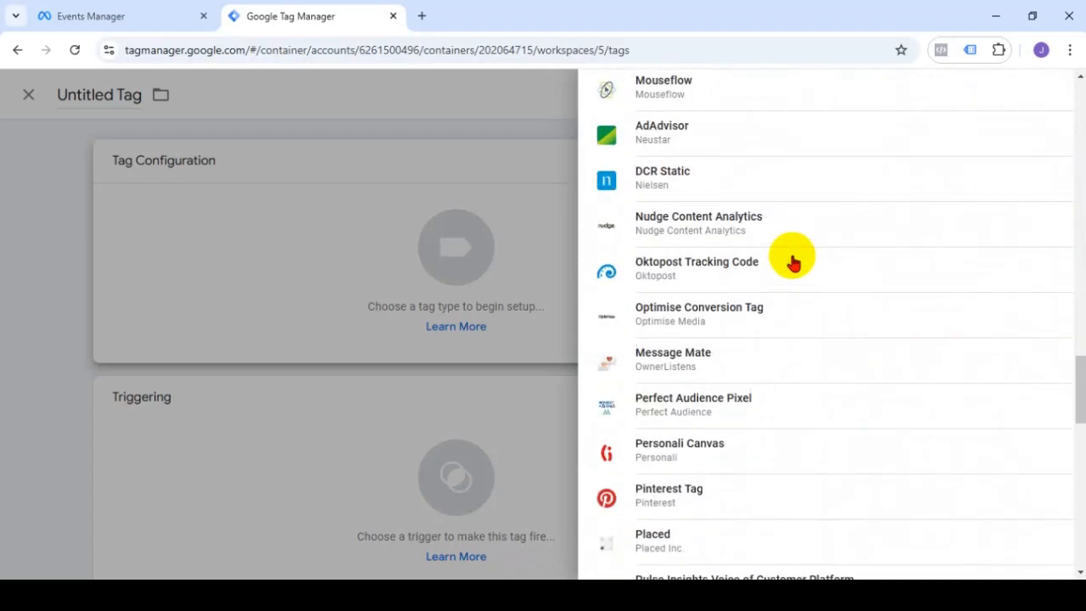
pyautogui.scroll(-1, 791, 263)
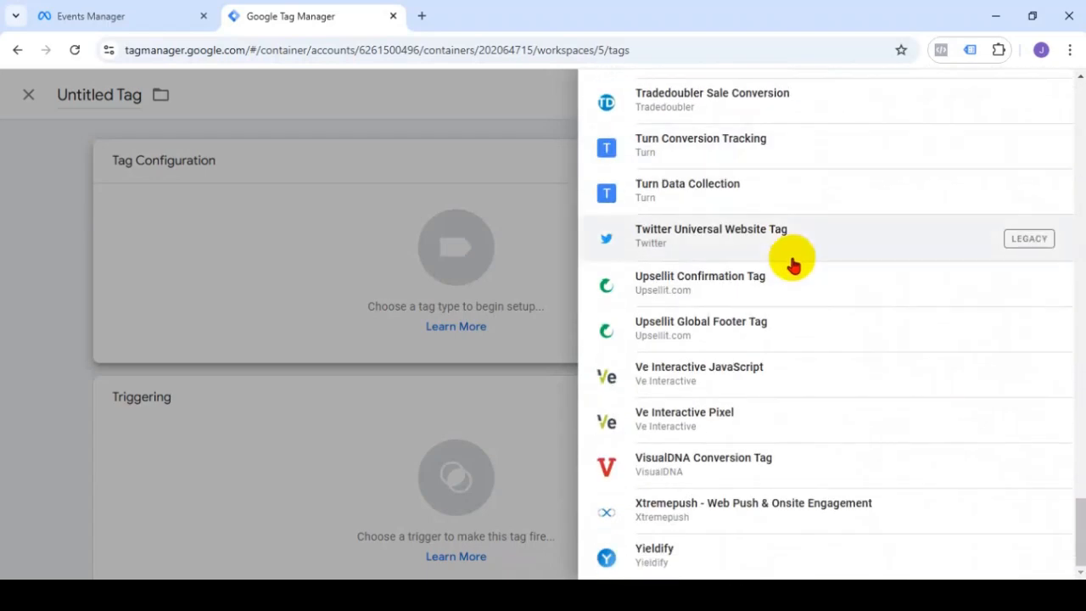
pyautogui.scroll(15, 794, 263)
pyautogui.scroll(13, 797, 265)
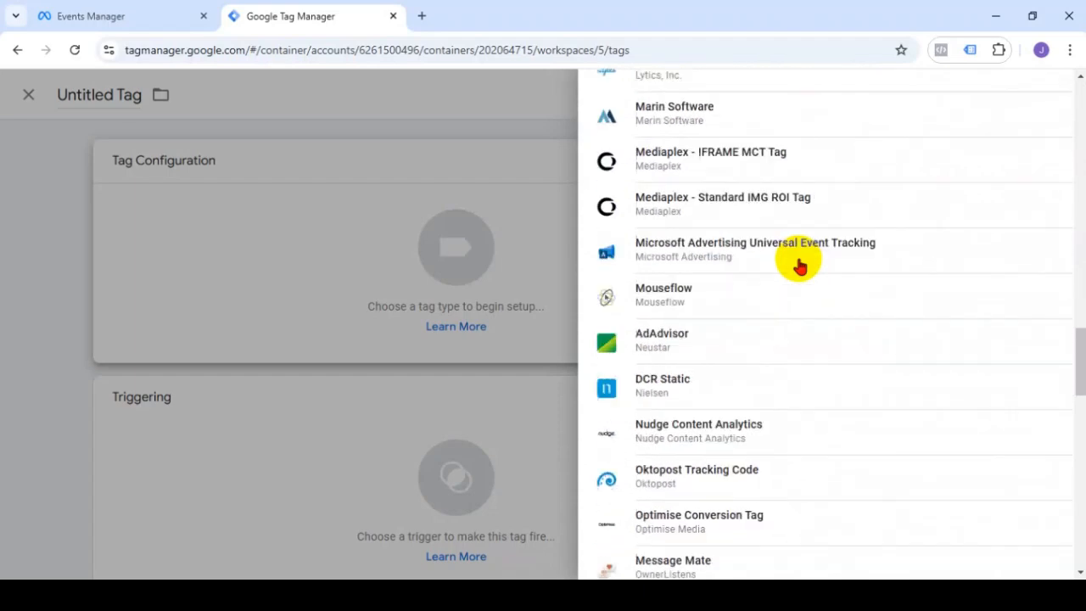
pyautogui.scroll(10, 797, 264)
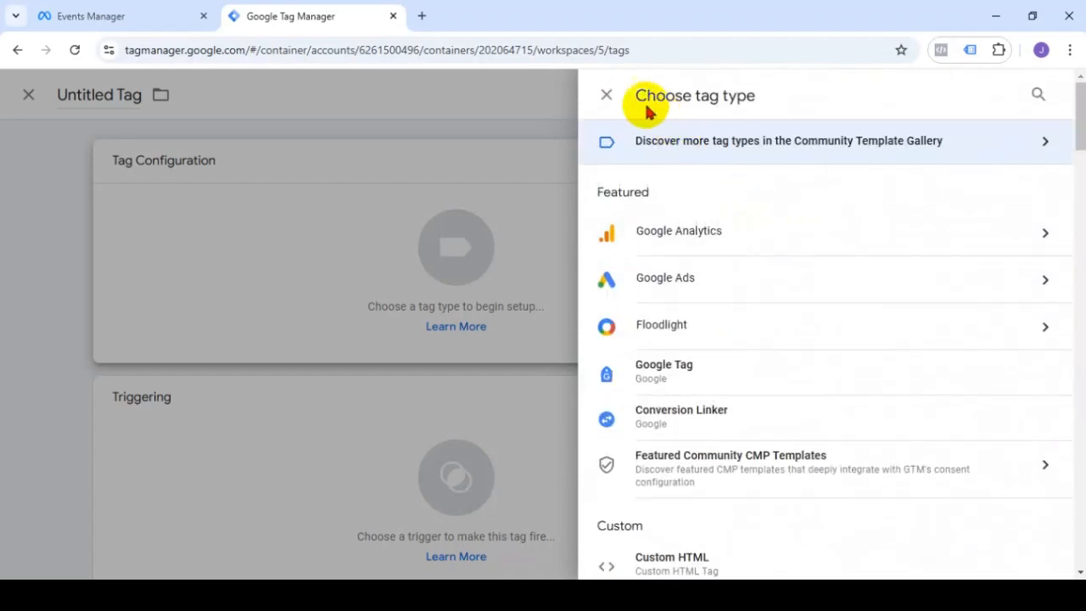
pyautogui.click(604, 95)
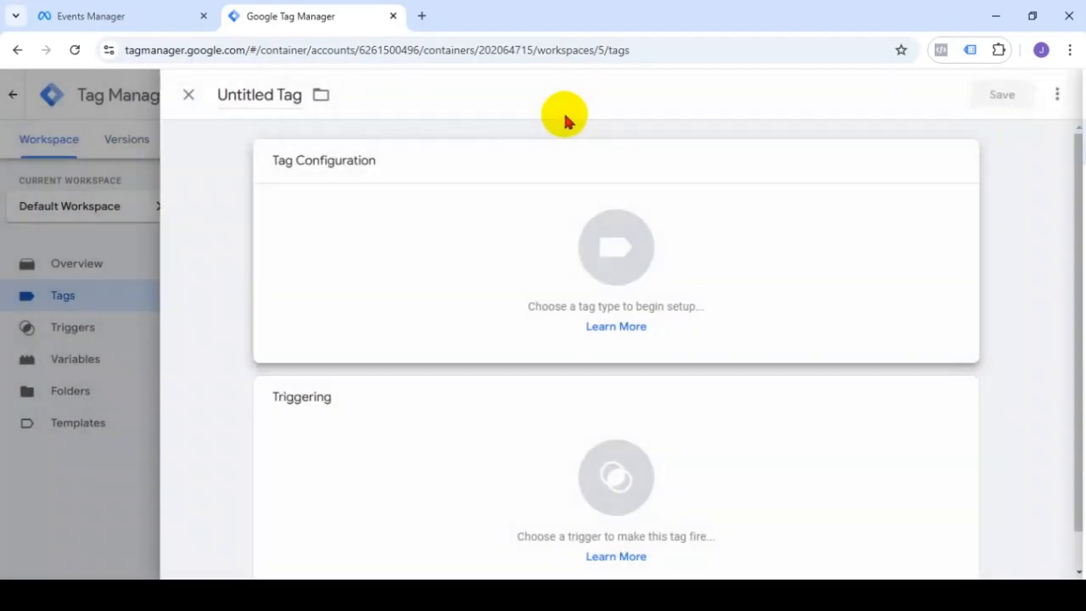
pyautogui.click(189, 97)
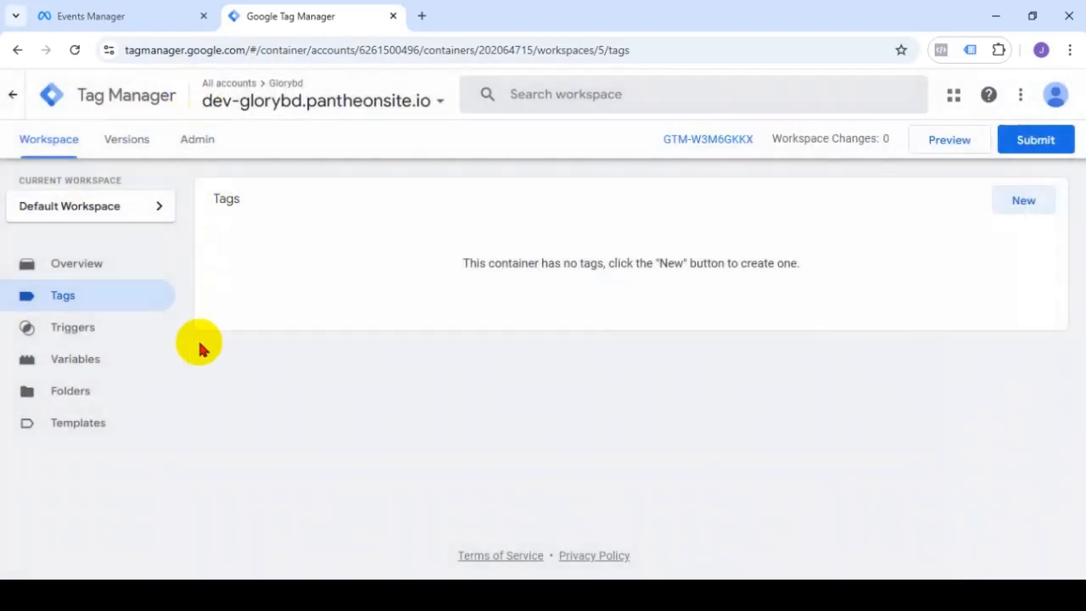
# Step: Open the Templates page of the workspace
pyautogui.press('Print')
pyautogui.moveTo(2, 400); pyautogui.dragTo(182, 451)
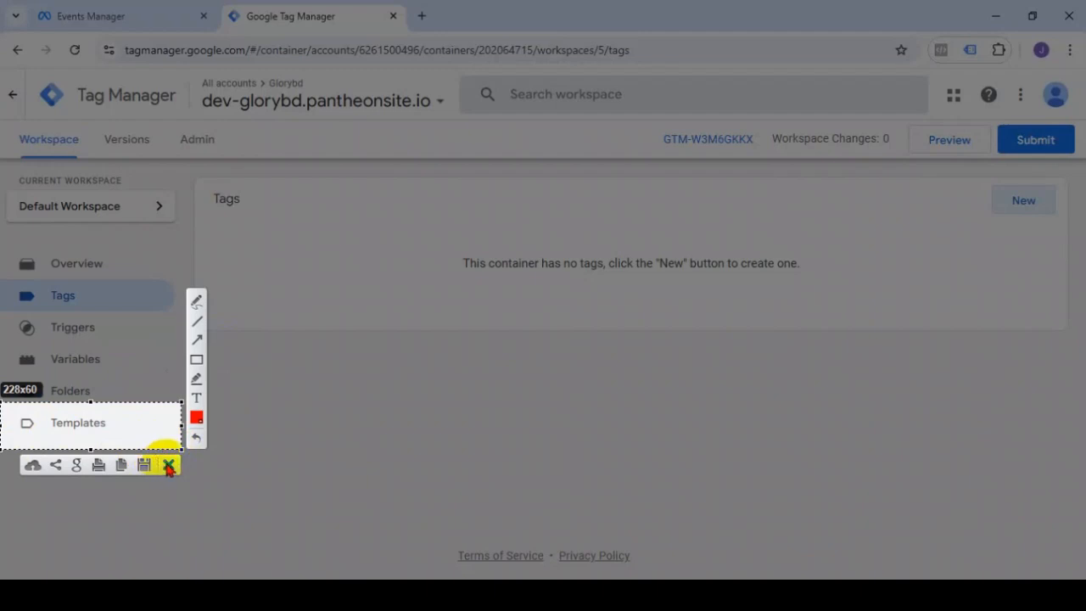
pyautogui.click(167, 464)
pyautogui.click(78, 428)
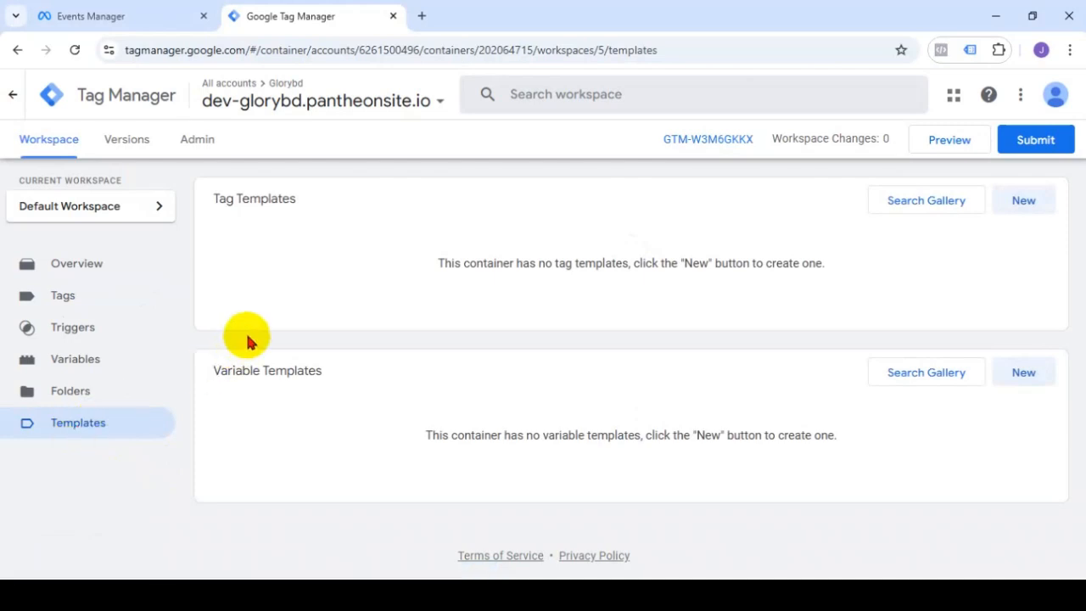
# Step: Open the Community Template Gallery for tag templates and browse the templates offered for import
pyautogui.press('Print')
pyautogui.moveTo(202, 183)
pyautogui.mouseDown()
pyautogui.moveTo(371, 235)
pyautogui.moveTo(1084, 348)
pyautogui.moveTo(1067, 328)
pyautogui.mouseUp()
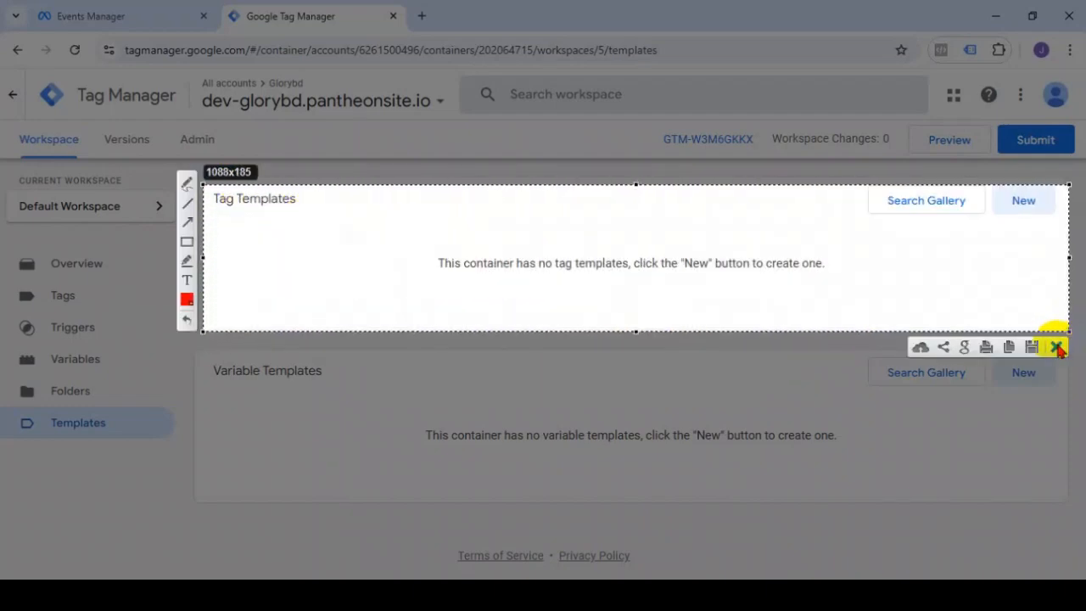
pyautogui.click(1057, 347)
pyautogui.click(921, 203)
pyautogui.scroll(-5, 800, 263)
pyautogui.scroll(5, 801, 263)
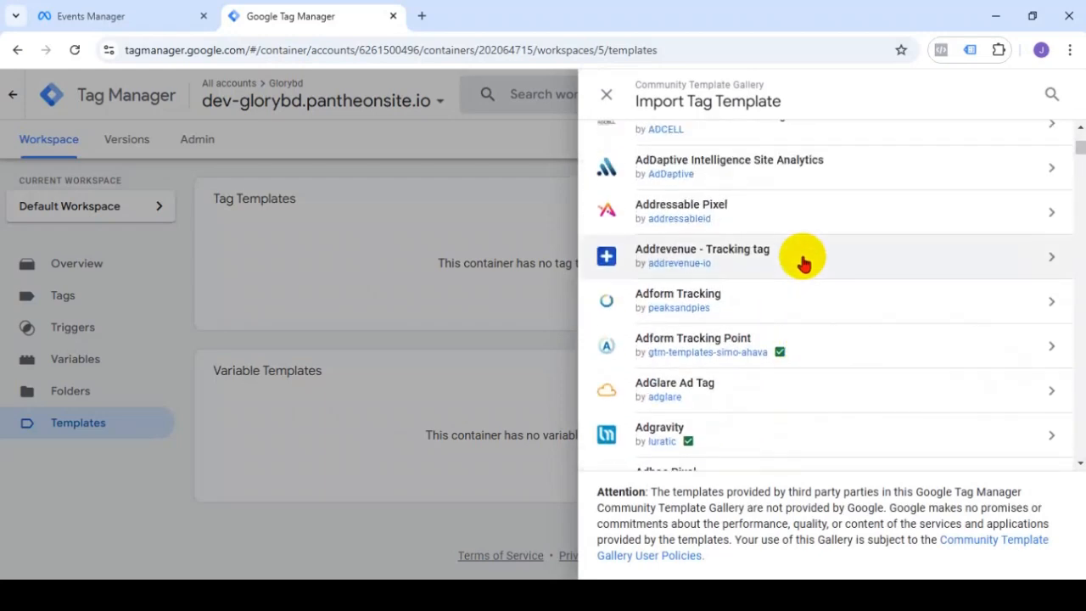
pyautogui.scroll(-12, 804, 263)
pyautogui.scroll(10, 806, 246)
# Step: Search the tag template gallery for "Facebook" and view the publisher verification of the Facebook Pixel template by facebookarchive
pyautogui.click(1050, 96)
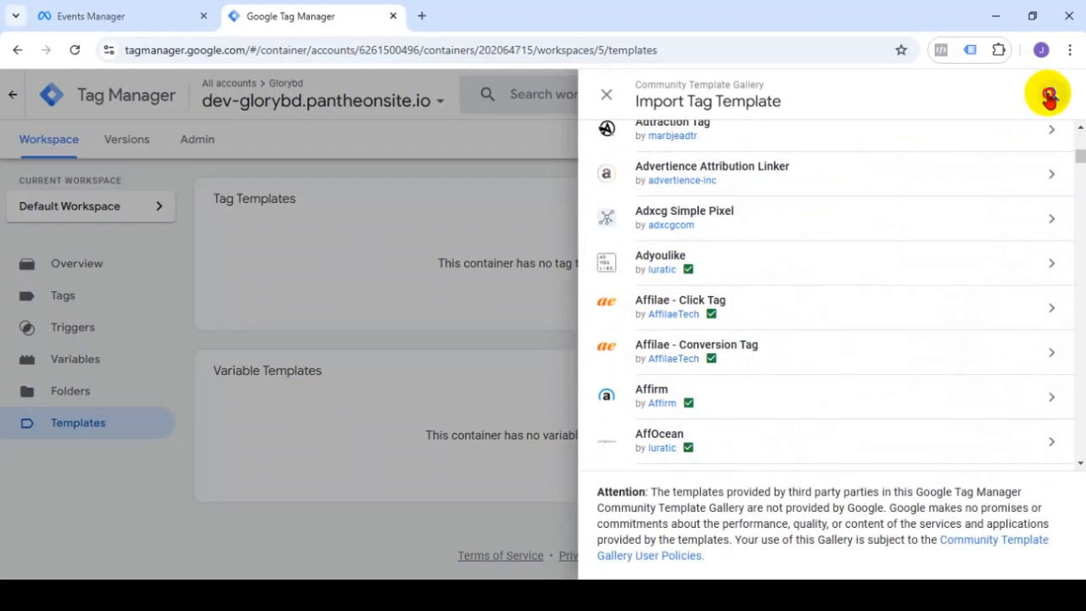
pyautogui.click(933, 104)
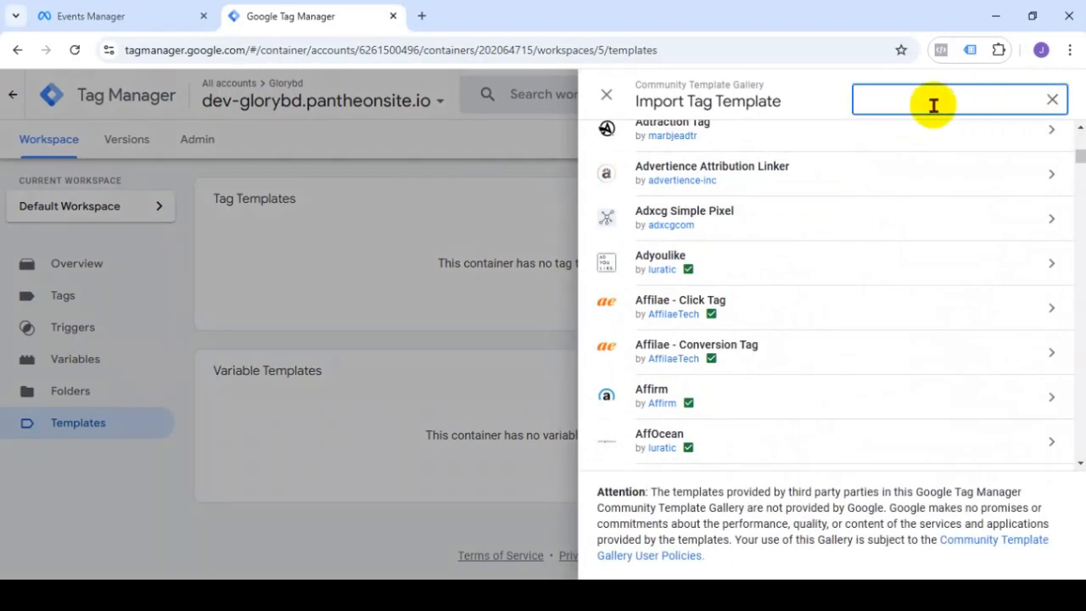
pyautogui.write('F')
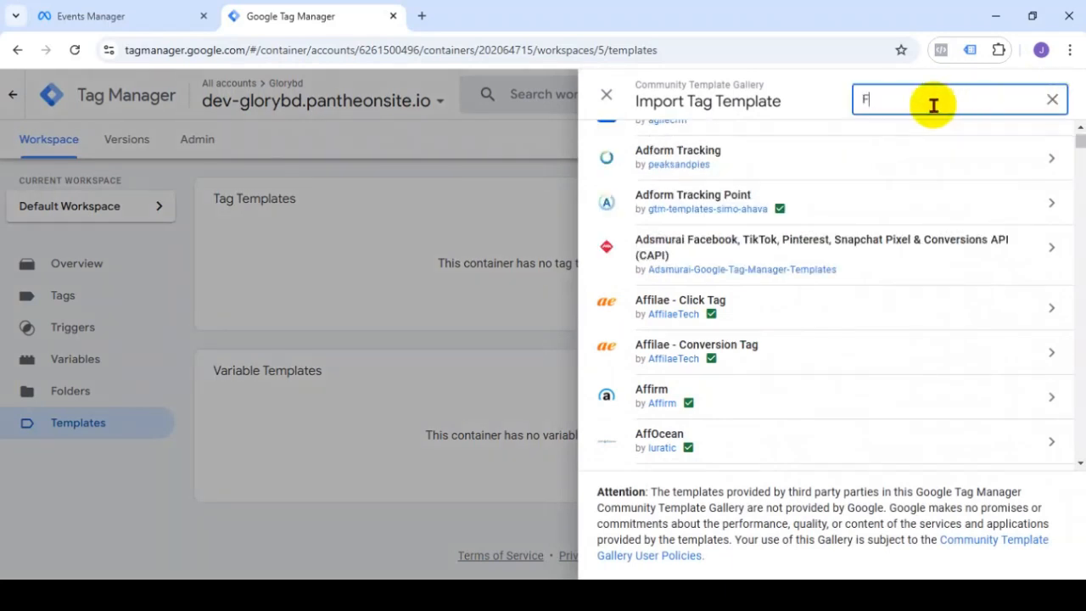
pyautogui.write('a')
pyautogui.press('BackSpace')
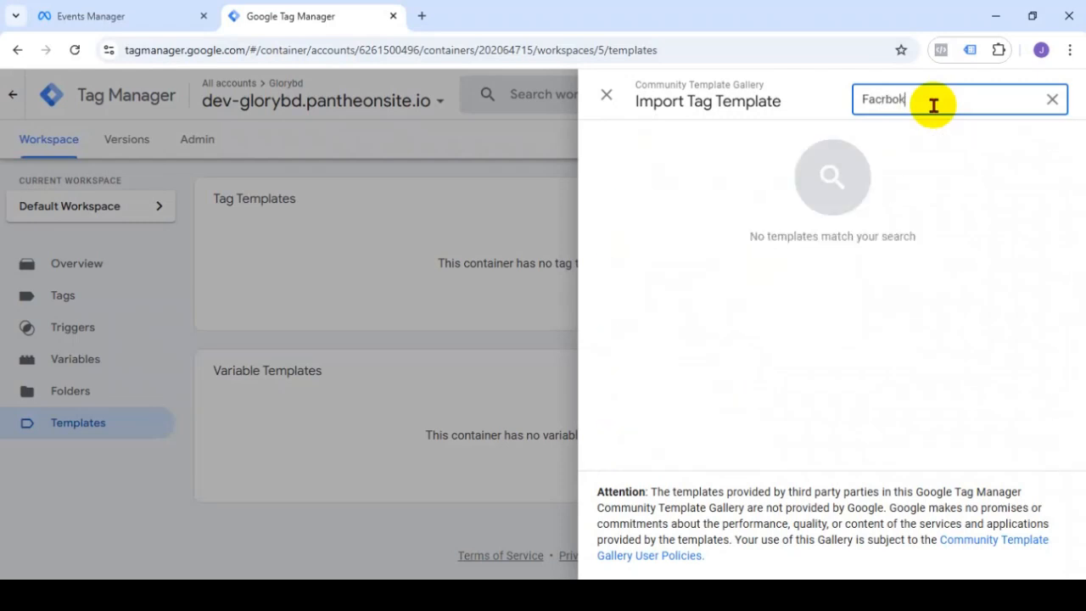
pyautogui.write('e')
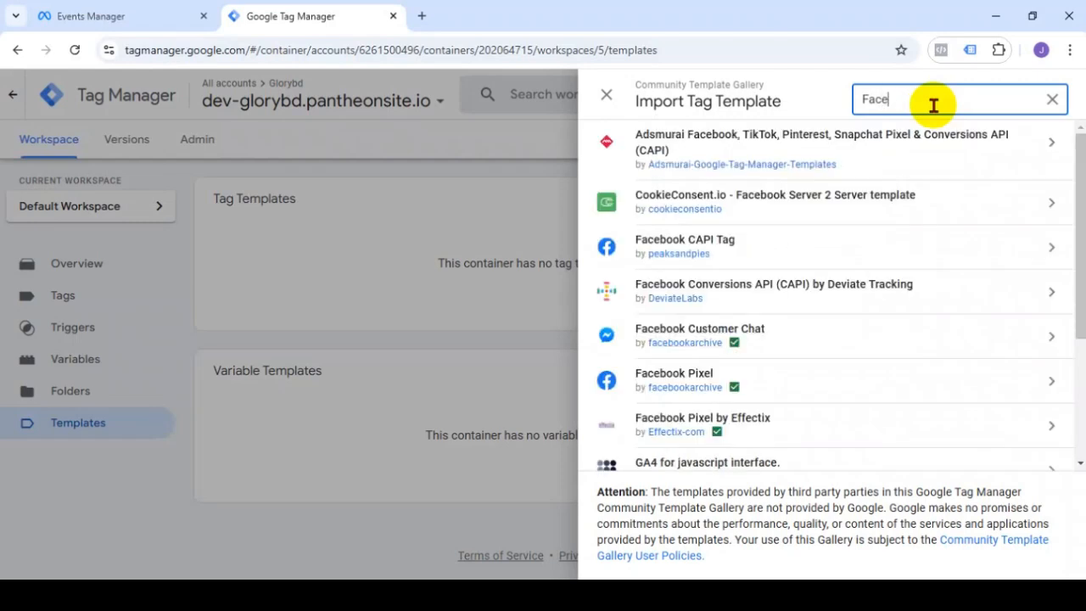
pyautogui.write('book')
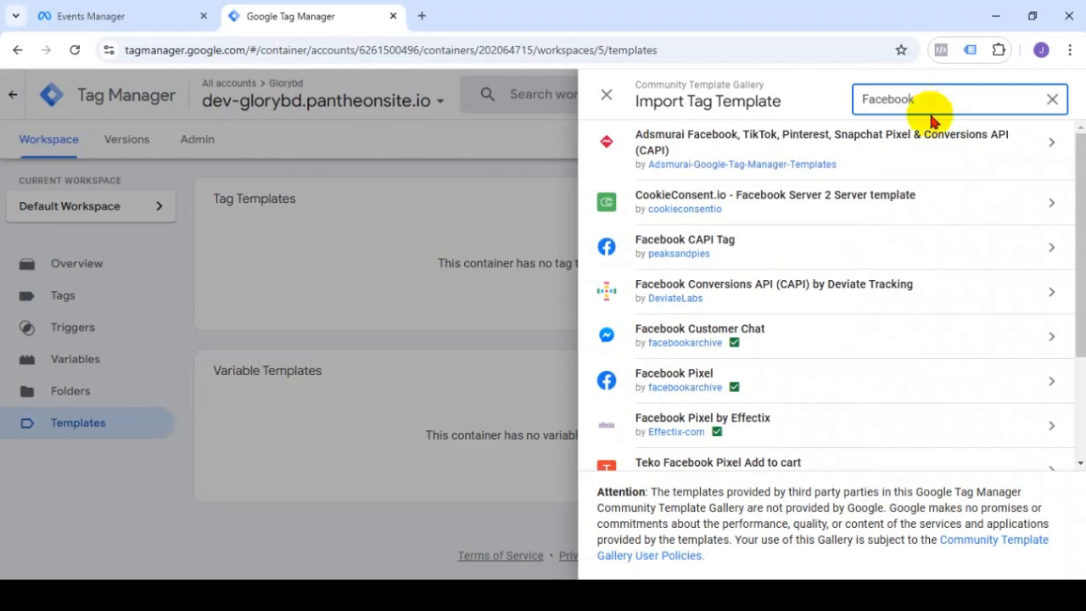
pyautogui.click(735, 388)
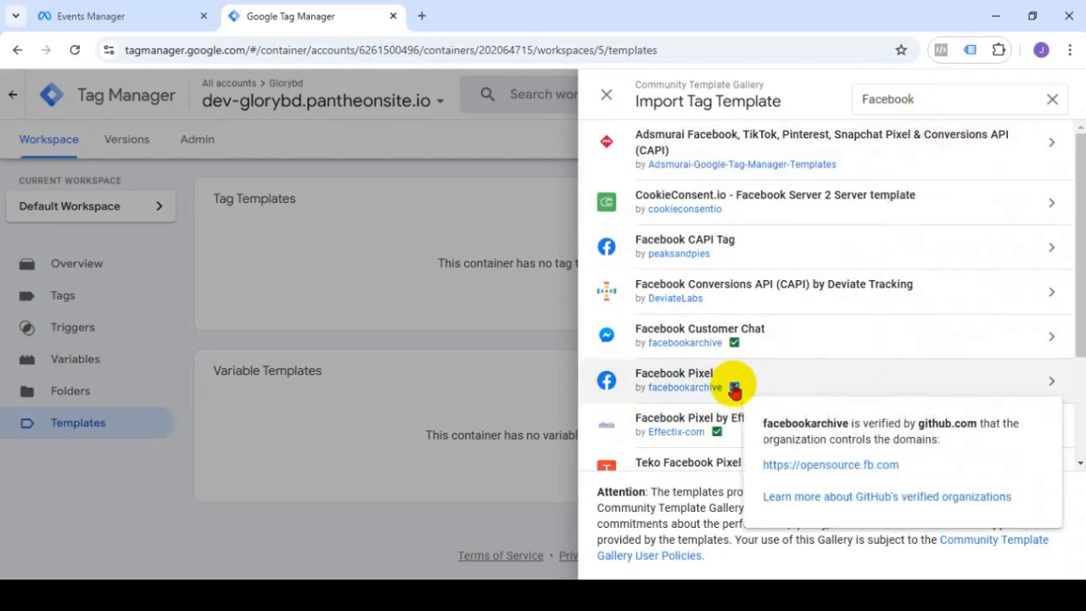
pyautogui.press('Print')
pyautogui.moveTo(582, 355); pyautogui.dragTo(1074, 404)
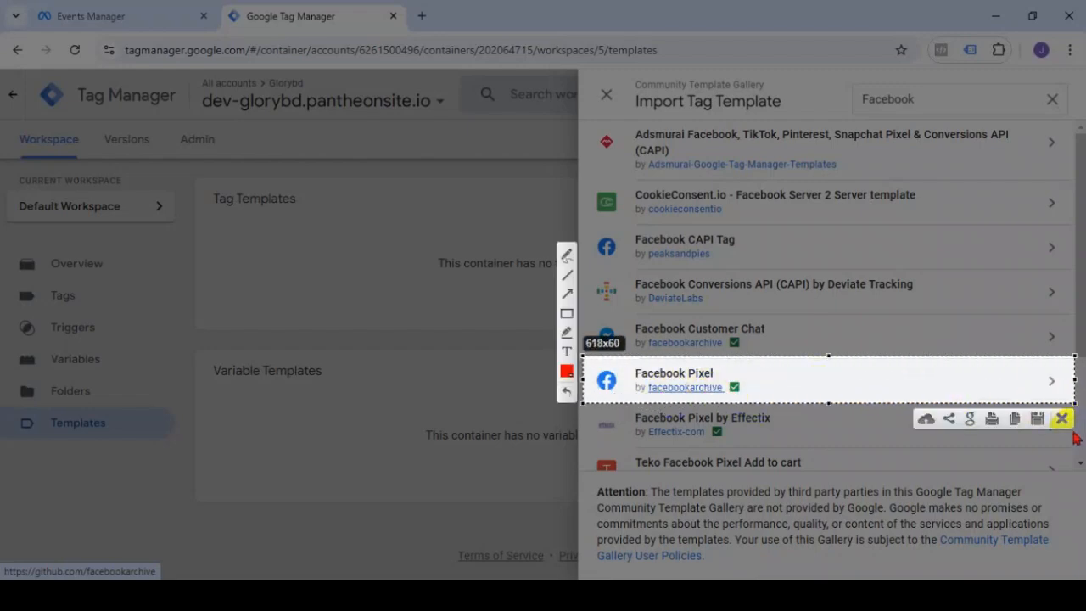
pyautogui.click(1062, 419)
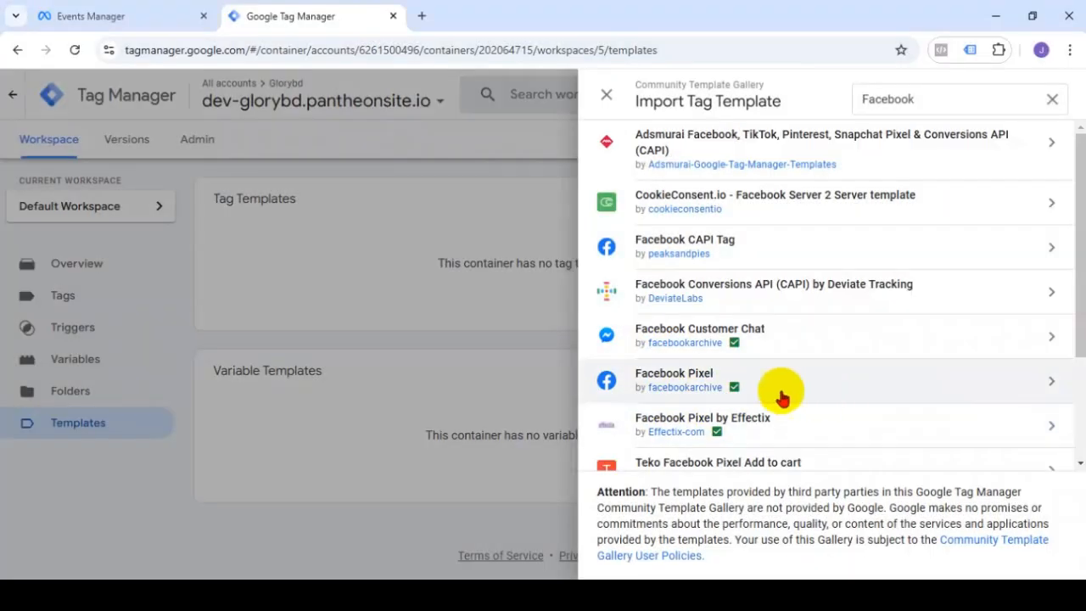
# Step: Add the Facebook Pixel template by facebookarchive to the workspace, accepting the permissions it requires
pyautogui.click(696, 384)
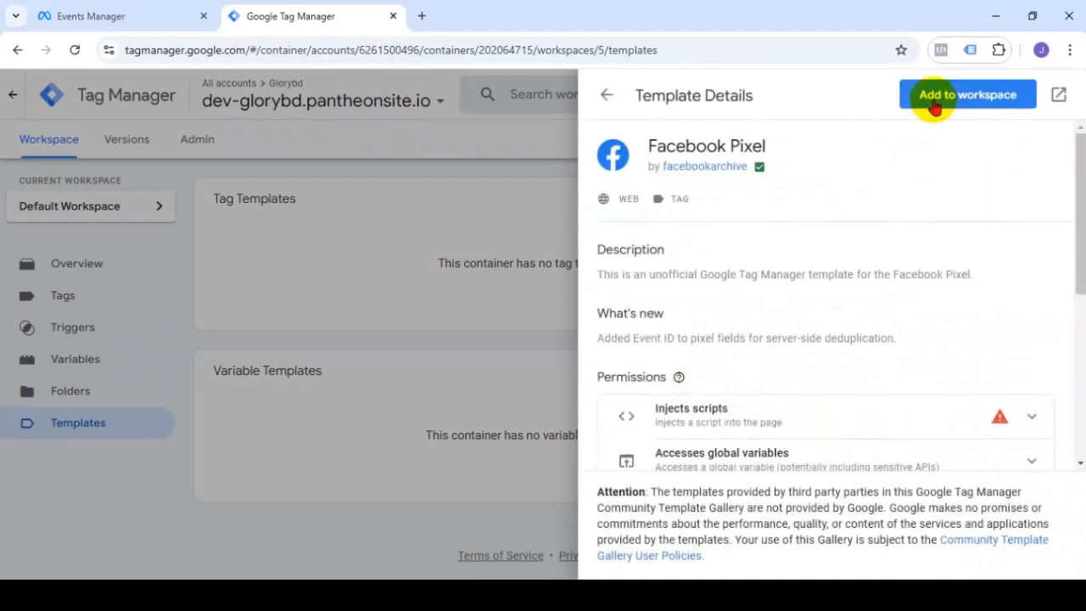
pyautogui.press('Print')
pyautogui.moveTo(866, 75); pyautogui.dragTo(1057, 122)
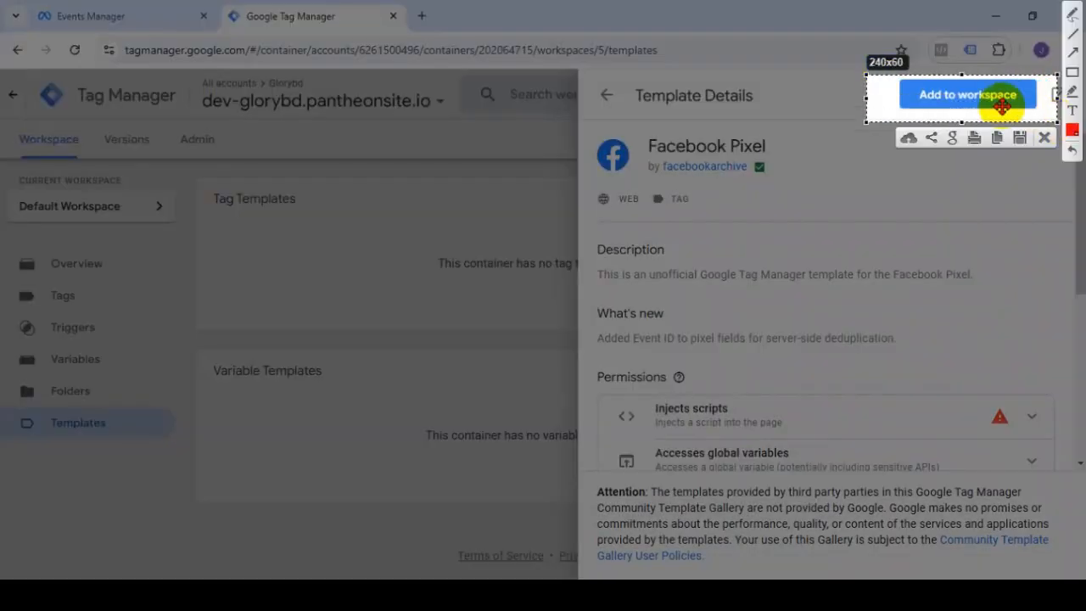
pyautogui.click(1045, 140)
pyautogui.click(975, 96)
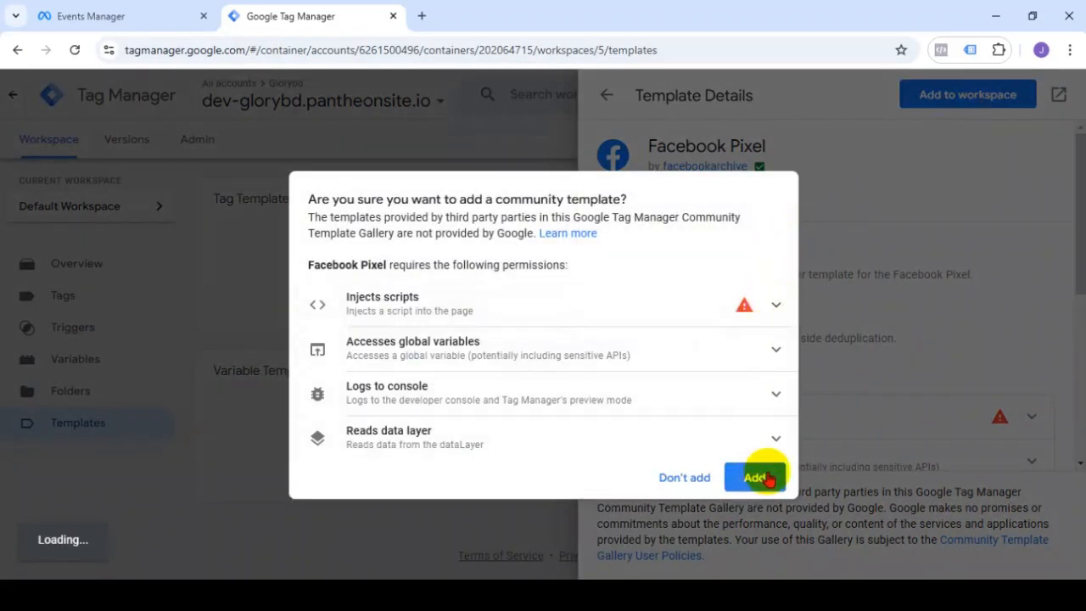
pyautogui.press('Print')
pyautogui.moveTo(629, 445); pyautogui.dragTo(832, 509)
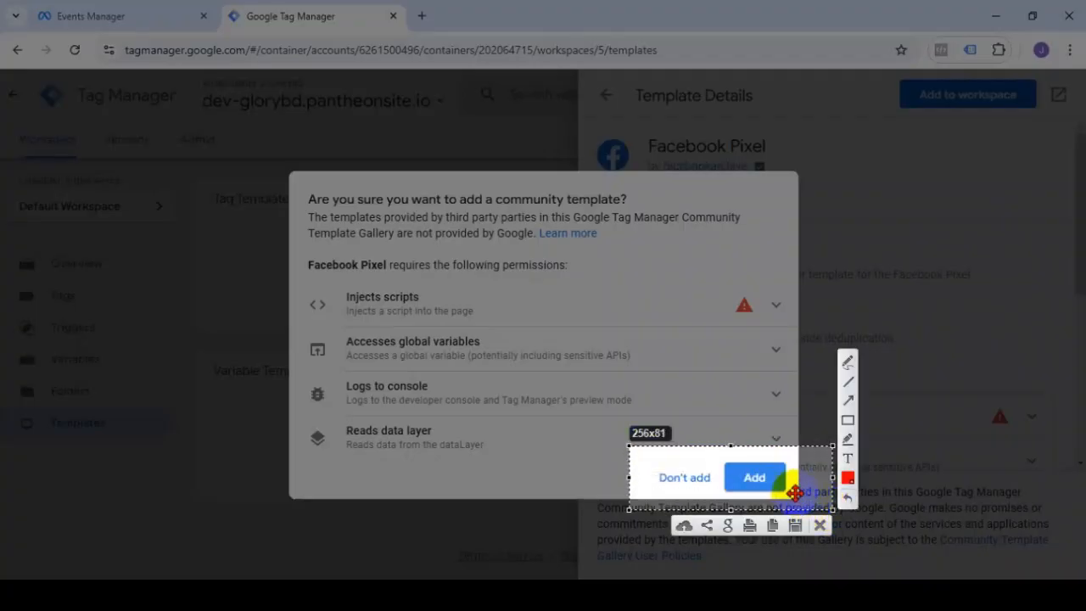
pyautogui.click(822, 526)
pyautogui.click(760, 477)
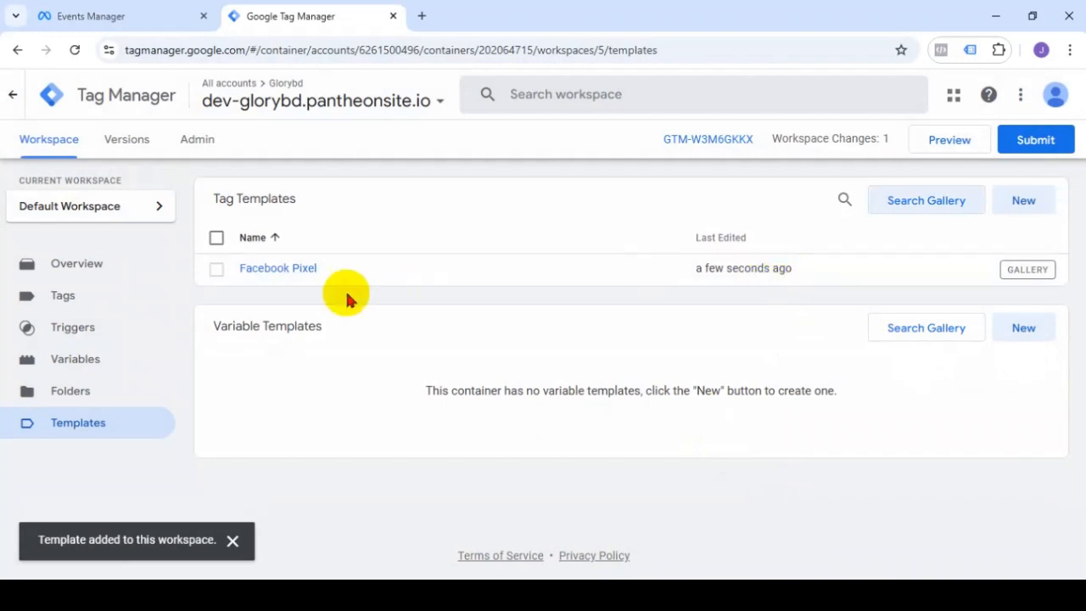
# Step: Create a new tag and set its tag type to the Facebook Pixel gallery template
pyautogui.click(83, 302)
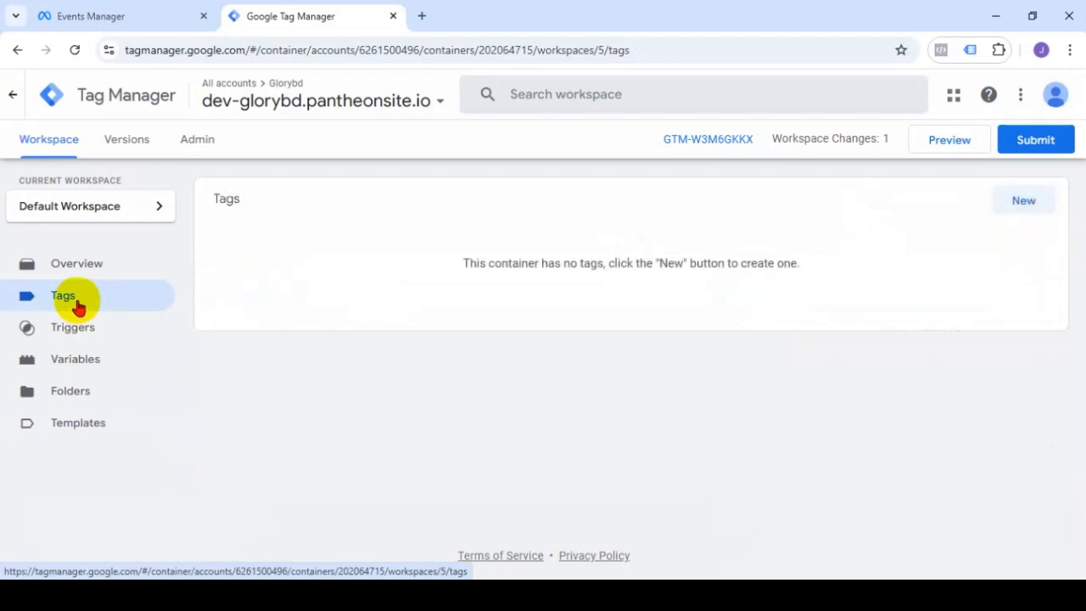
pyautogui.click(1024, 201)
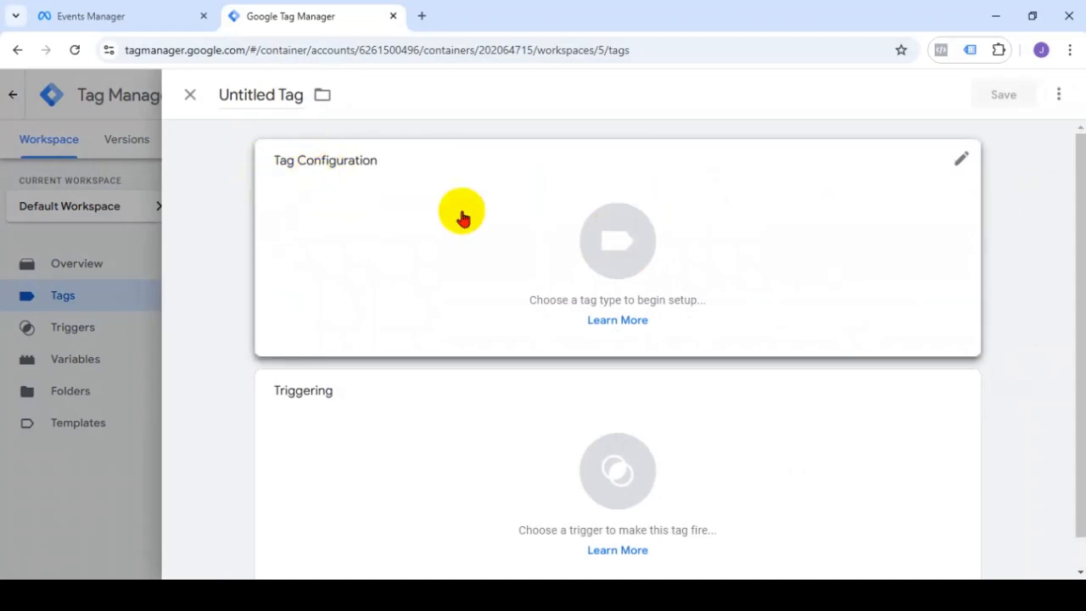
pyautogui.click(628, 238)
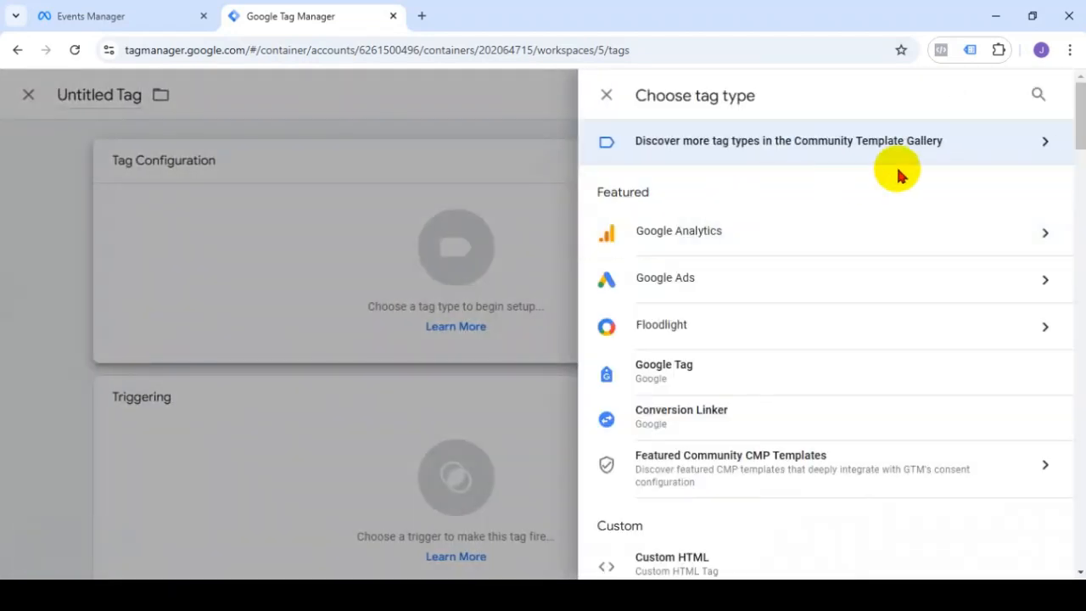
pyautogui.scroll(-4, 844, 263)
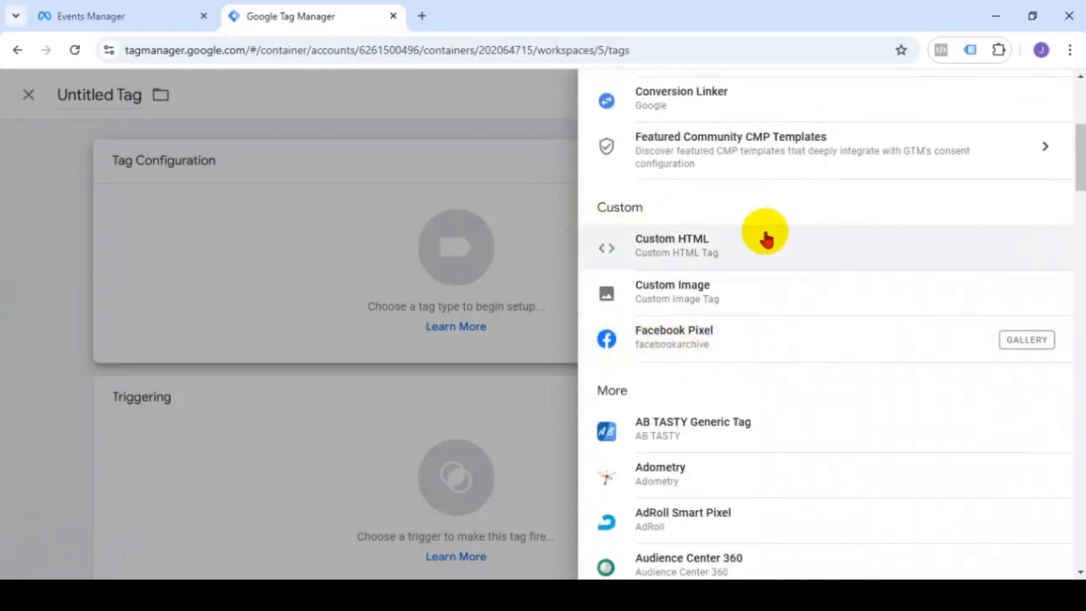
pyautogui.click(732, 345)
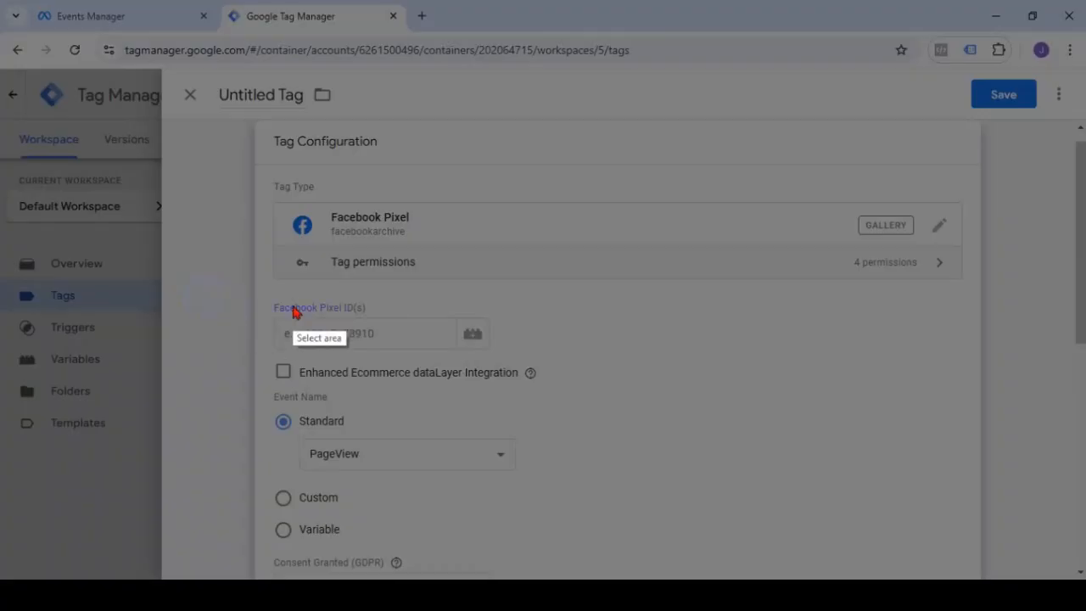
# Step: Copy the dataset ID from the dataset's settings in Meta Events Manager and paste it as the tag's Facebook Pixel ID in Google Tag Manager
pyautogui.moveTo(270, 297); pyautogui.dragTo(545, 371)
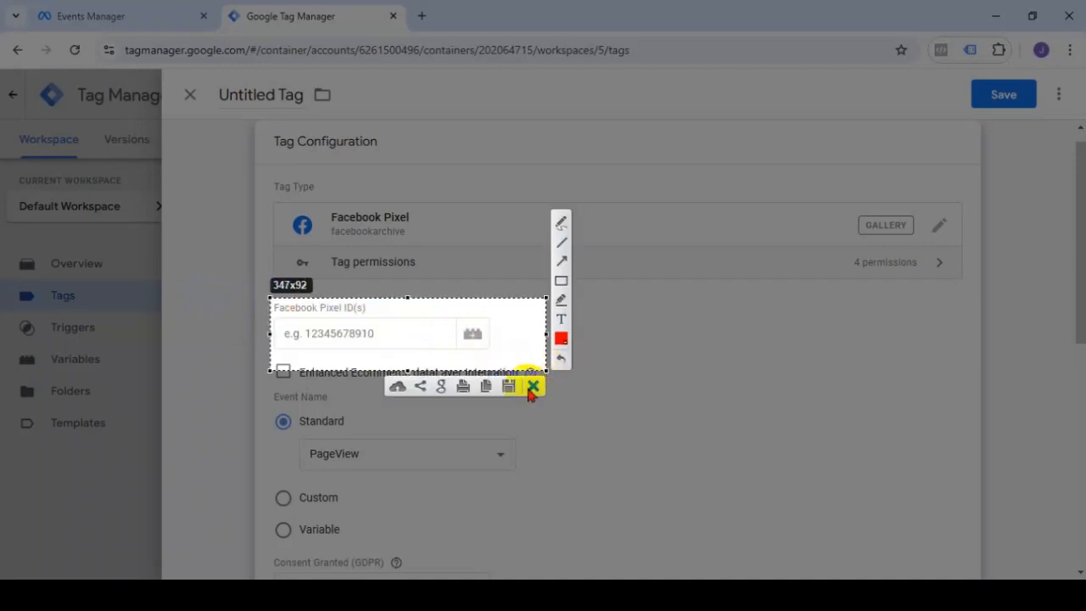
pyautogui.click(533, 386)
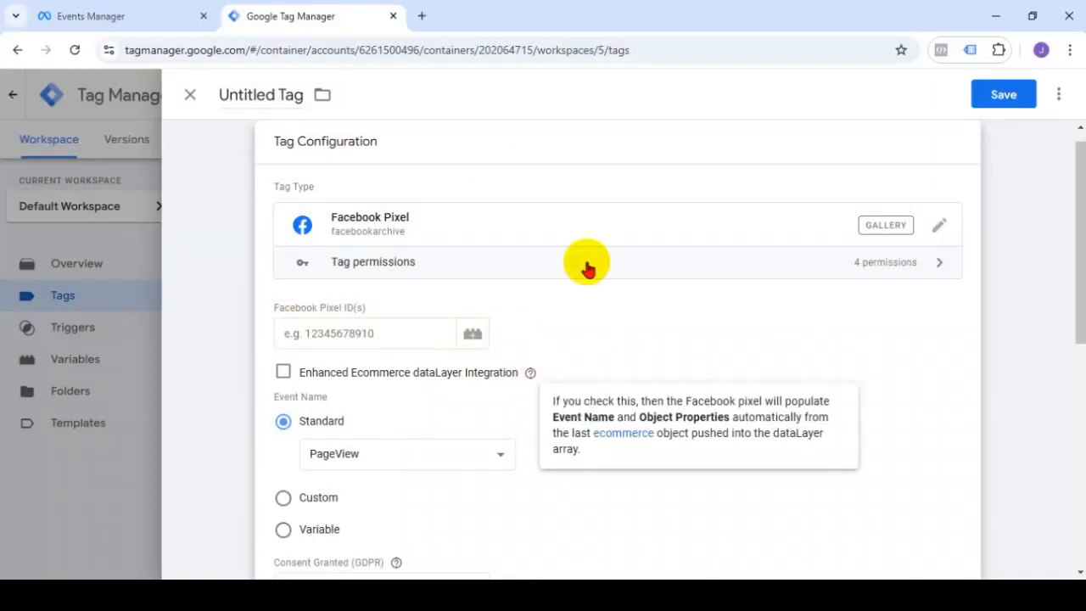
pyautogui.click(106, 19)
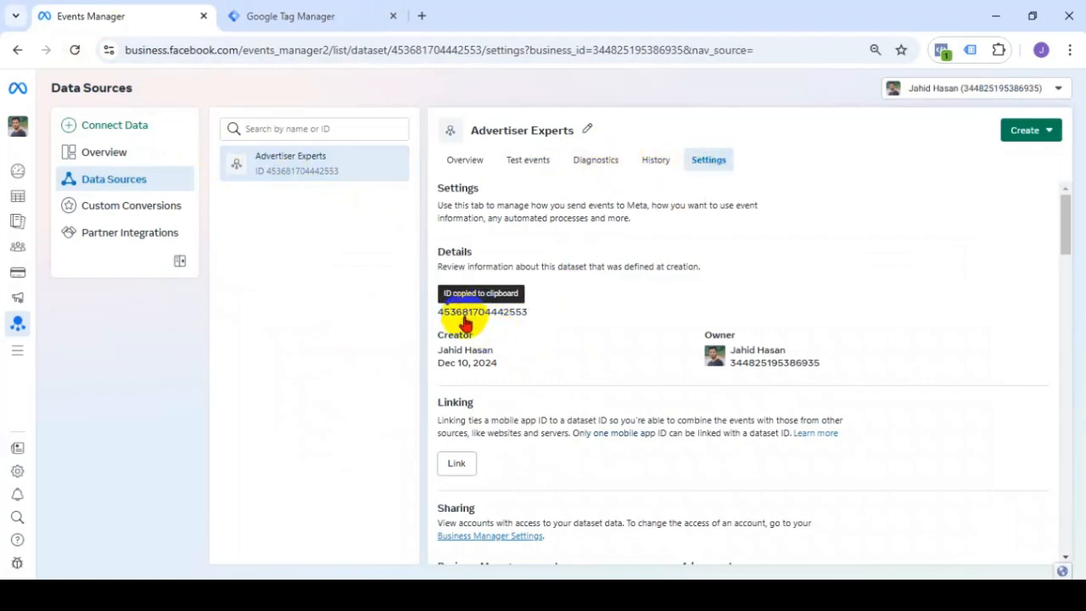
pyautogui.click(311, 28)
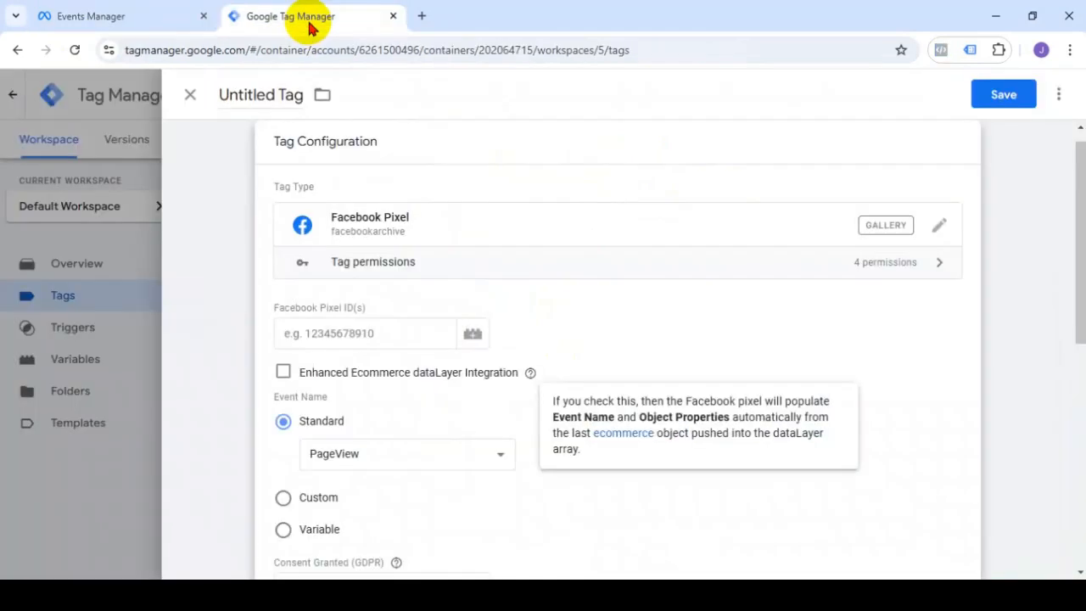
pyautogui.click(325, 334)
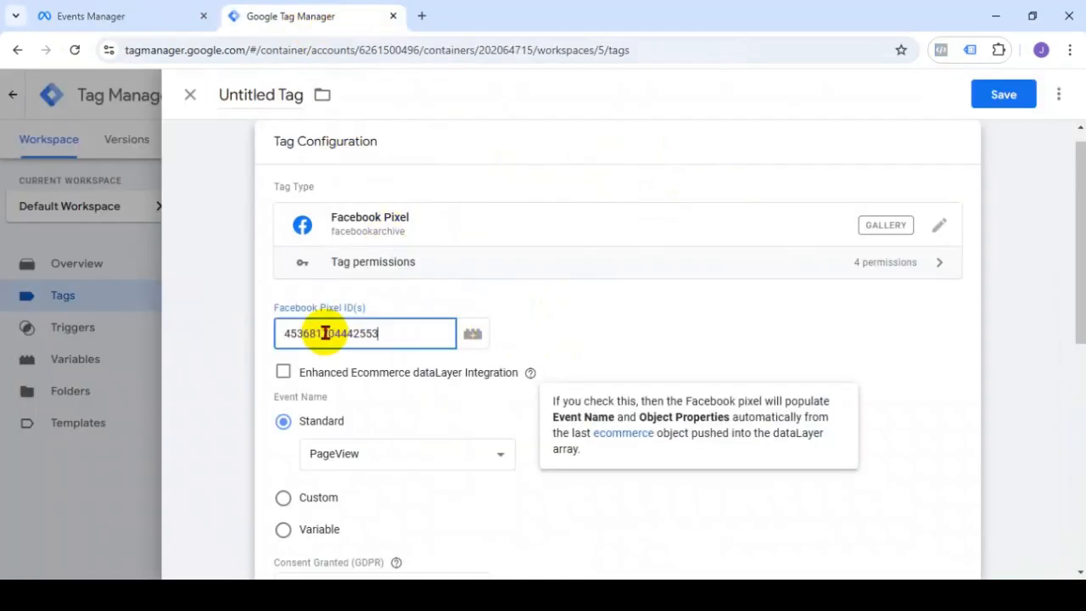
# Step: Review the standard events available for the tag and choose PageView as its event name
pyautogui.scroll(-1, 412, 344)
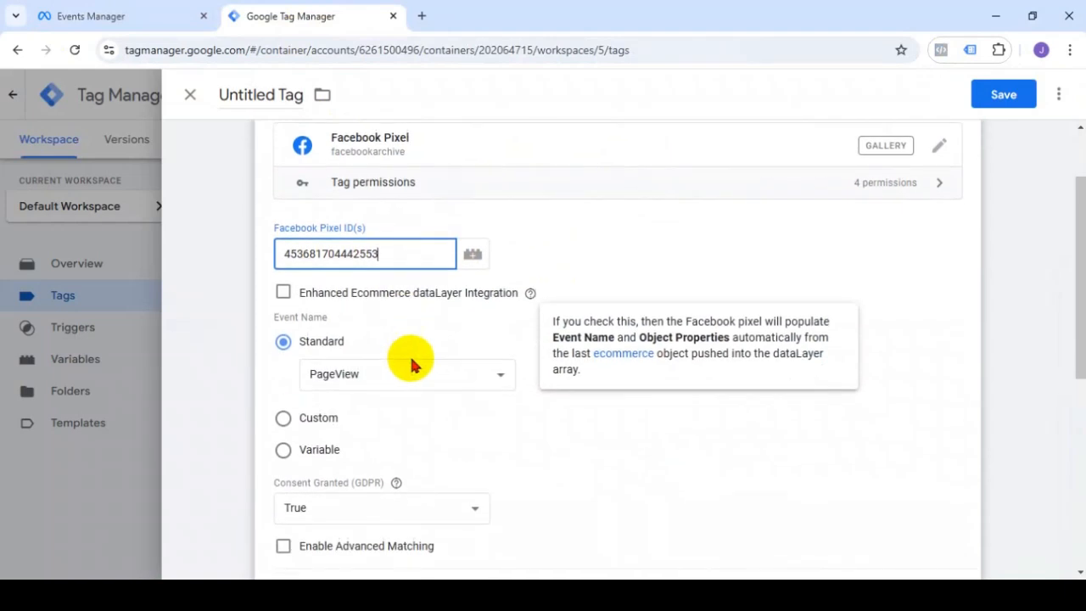
pyautogui.scroll(-1, 404, 340)
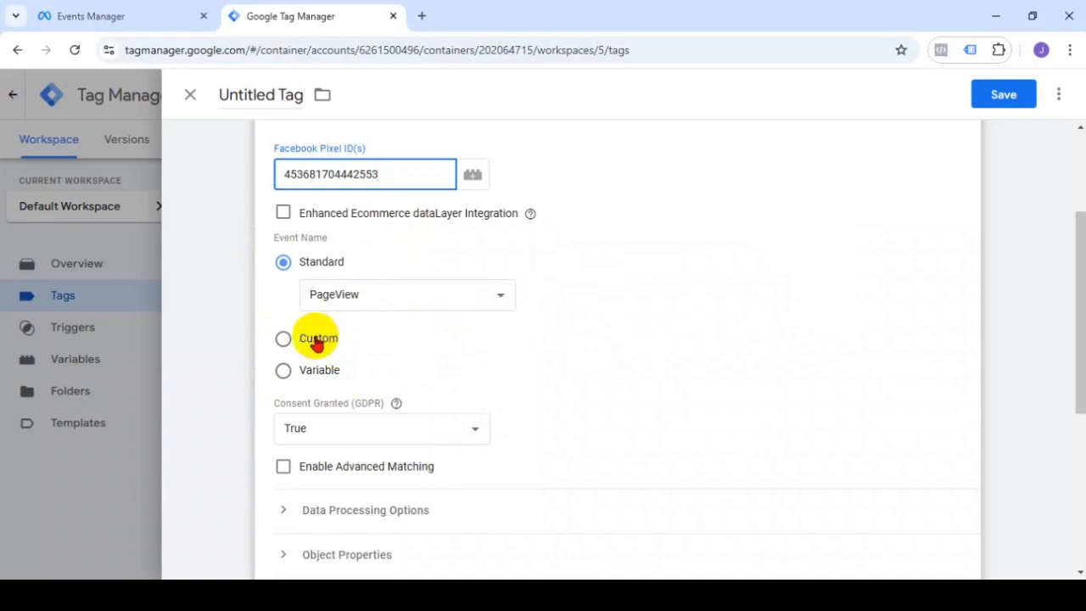
pyautogui.click(502, 297)
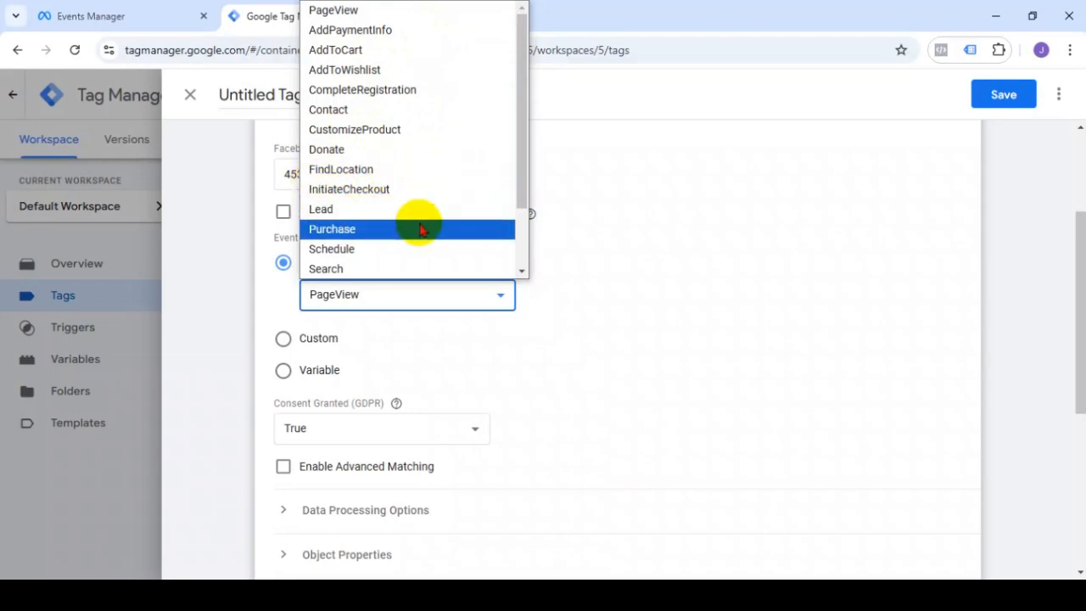
pyautogui.scroll(-2, 411, 255)
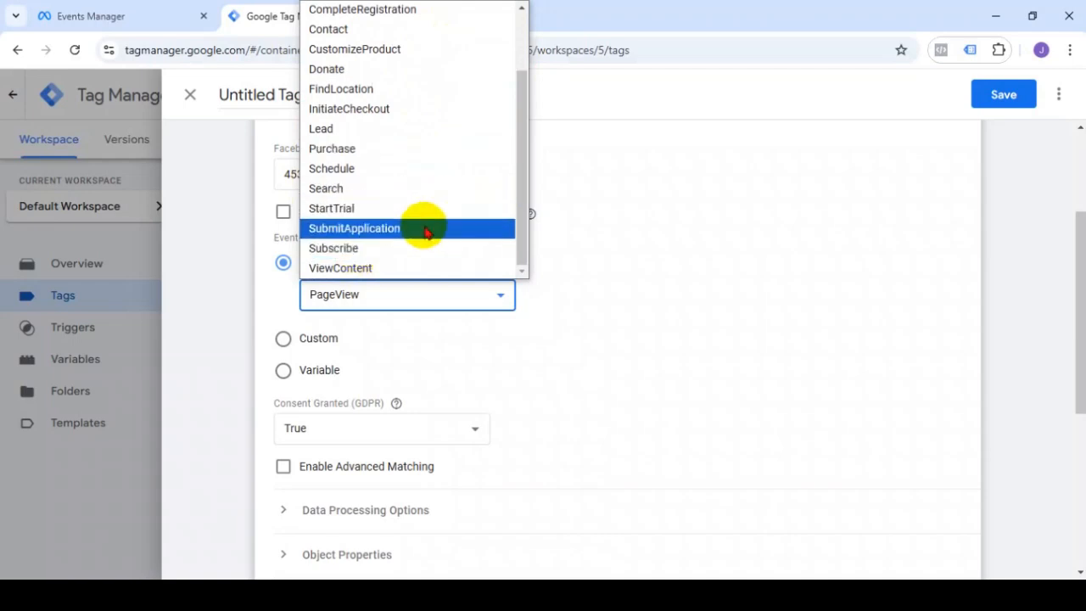
pyautogui.moveTo(520, 127); pyautogui.dragTo(528, 75)
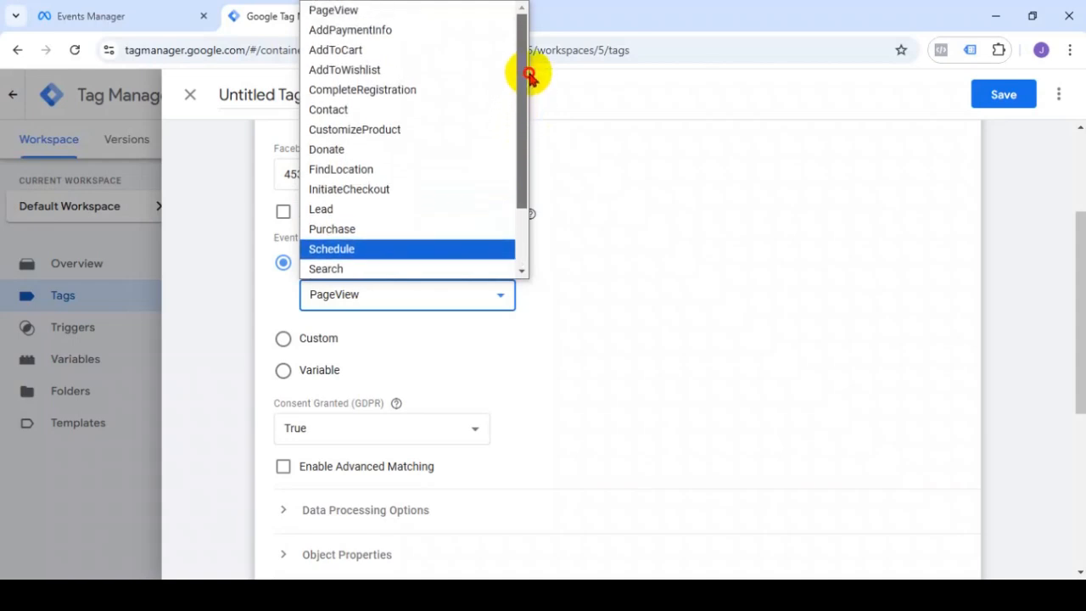
pyautogui.click(358, 12)
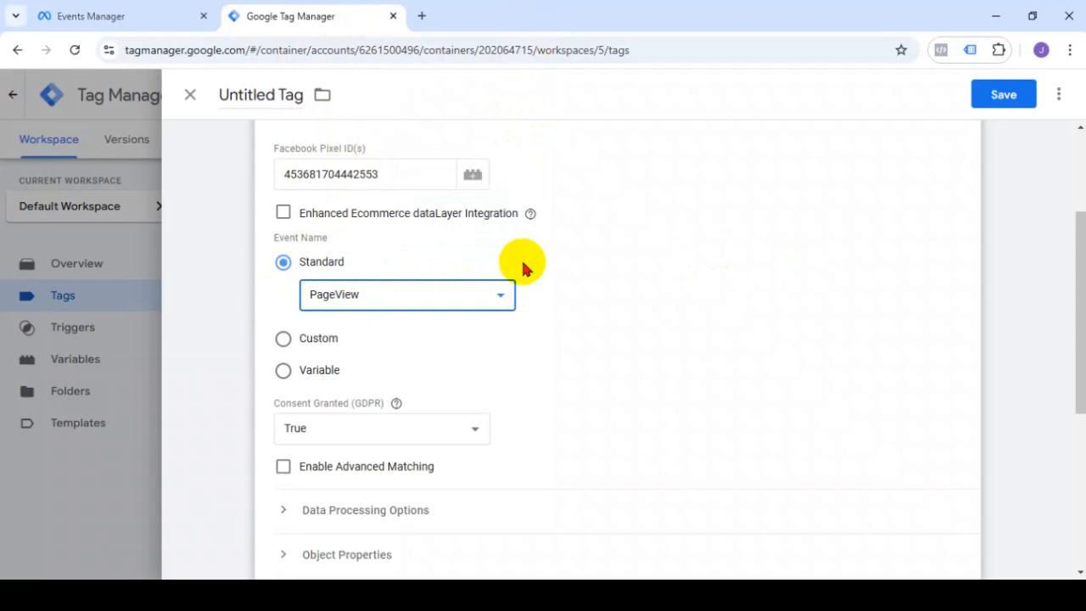
# Step: Assign the All Pages page view trigger to the Facebook Pixel tag
pyautogui.scroll(-4, 535, 258)
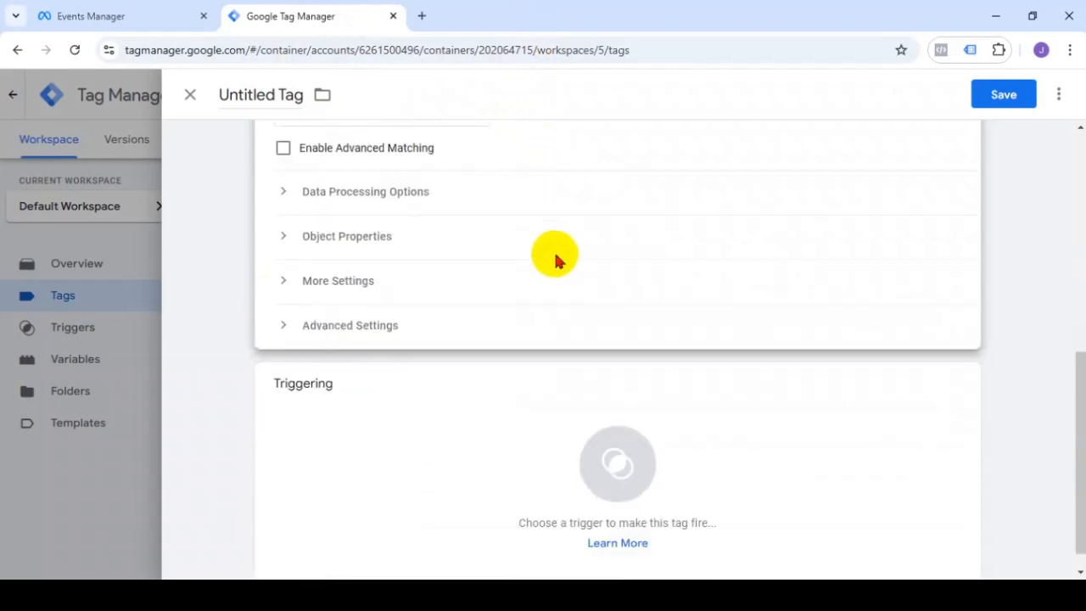
pyautogui.scroll(2, 556, 262)
pyautogui.scroll(-3, 556, 261)
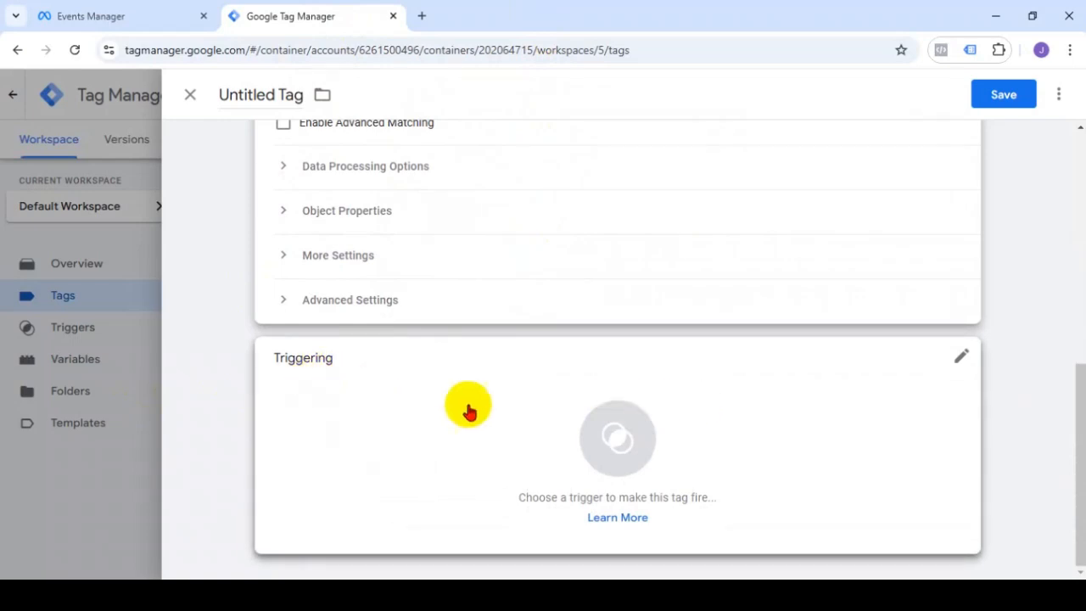
pyautogui.click(607, 438)
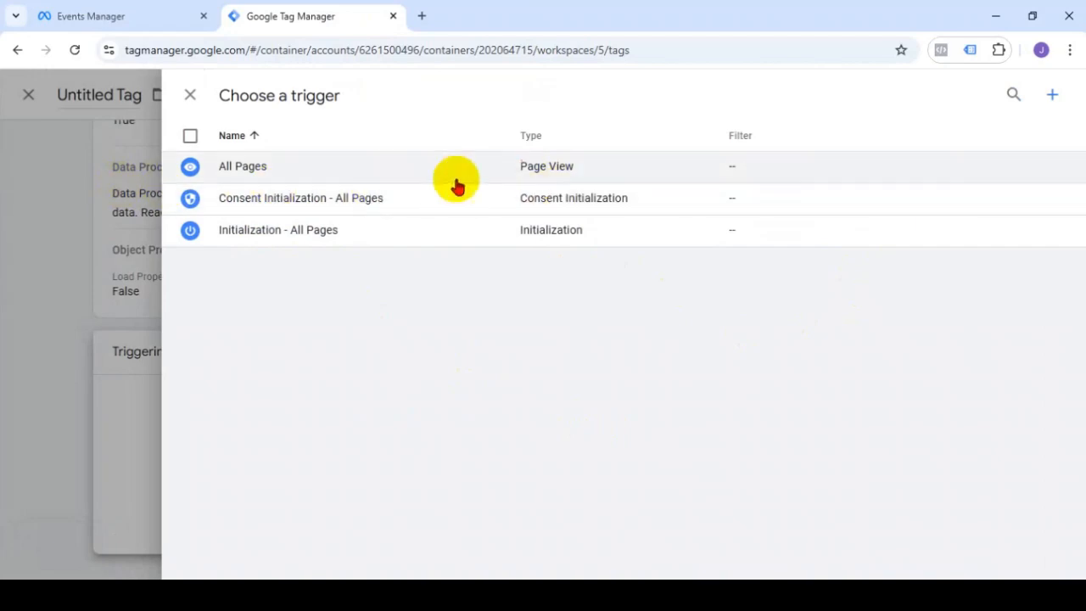
pyautogui.click(265, 175)
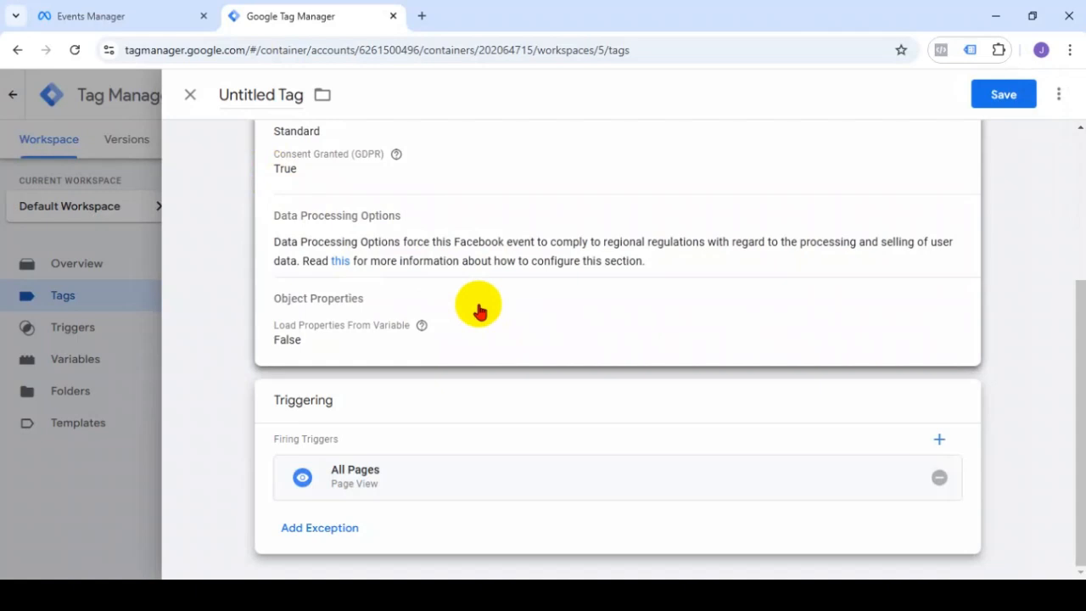
# Step: Name the tag "FB Base Code - All pages" and save it
pyautogui.click(256, 97)
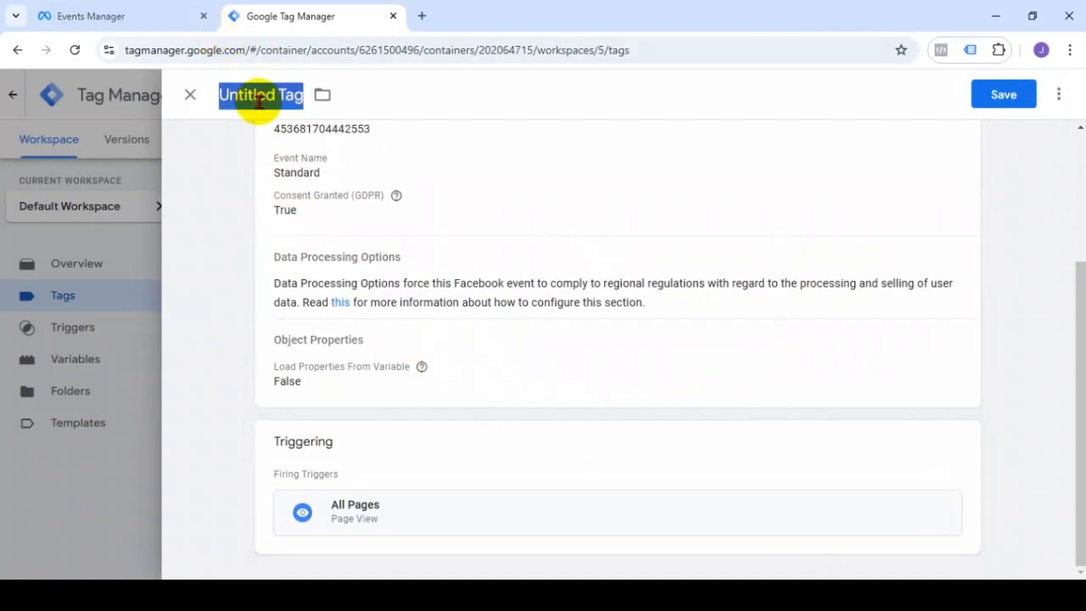
pyautogui.write('J')
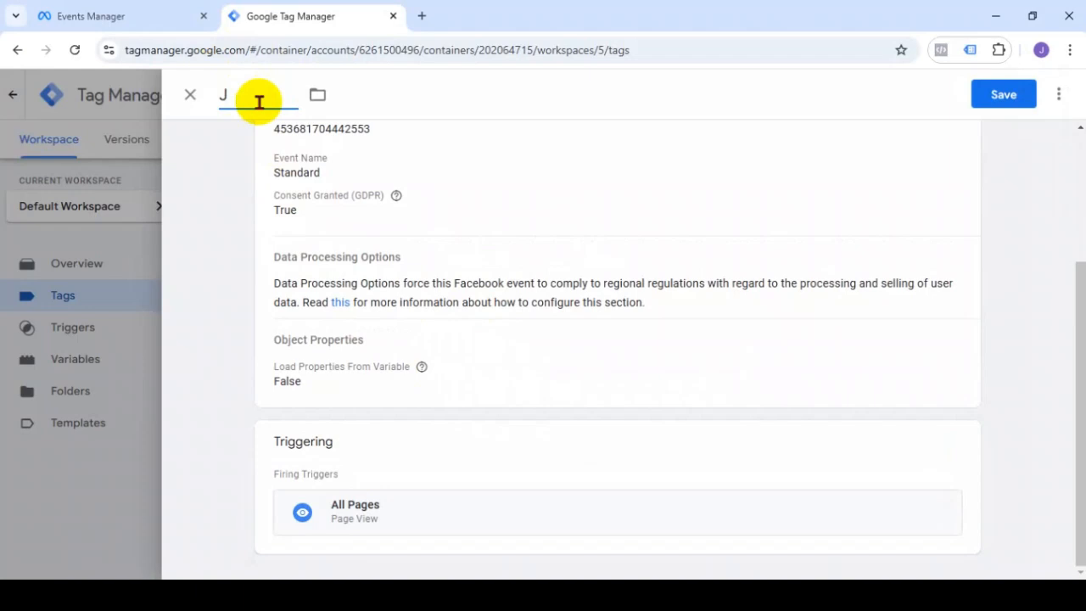
pyautogui.write('FB Base Code - All pages')
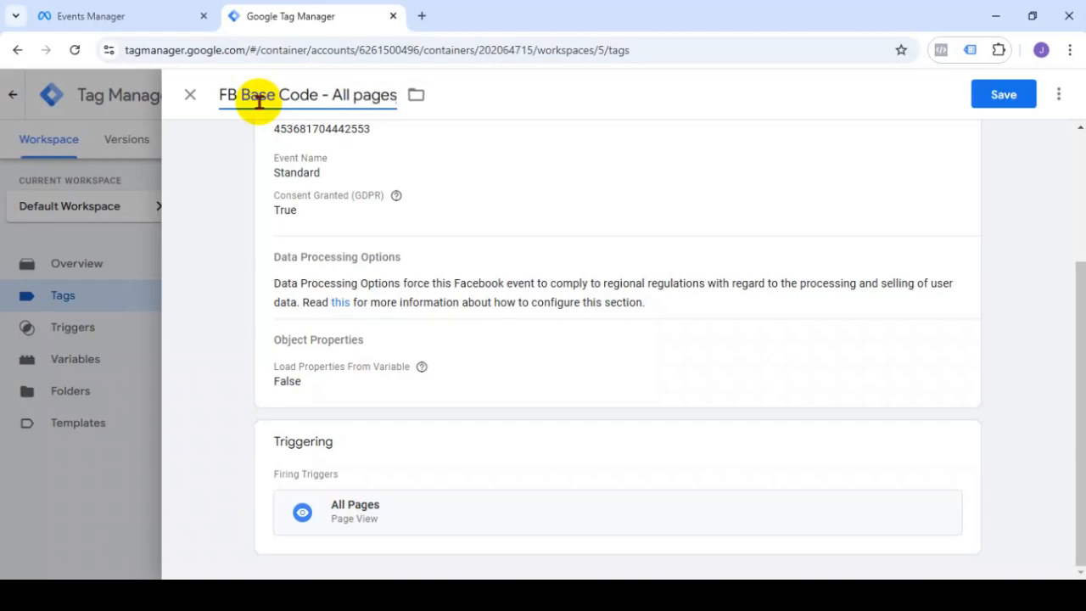
pyautogui.click(1004, 95)
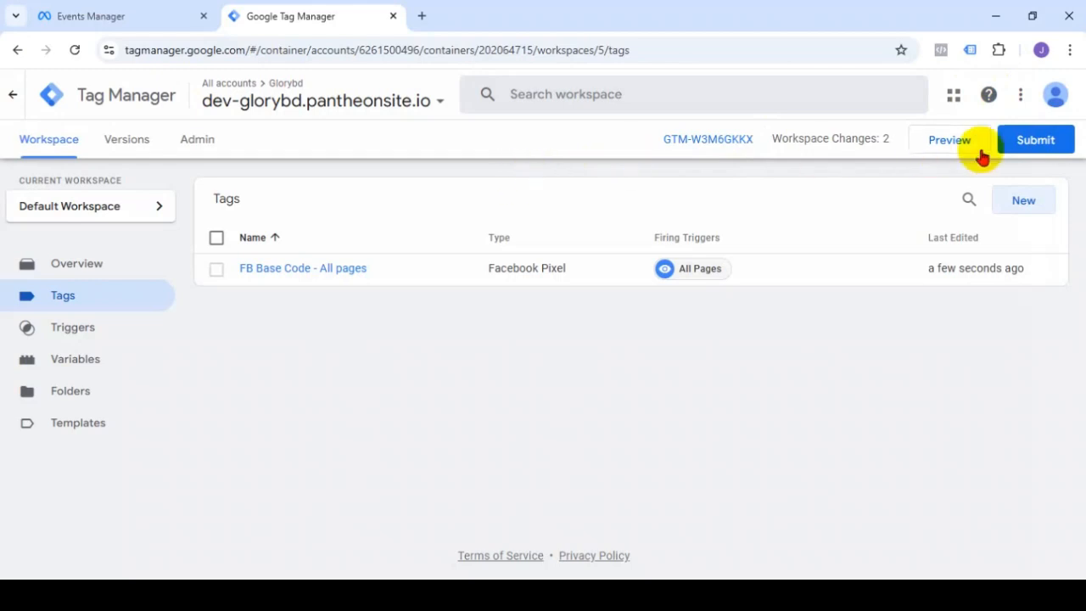
# Step: Submit and publish the workspace changes to the Live environment without a version name or description, and close the version summary
pyautogui.click(1037, 141)
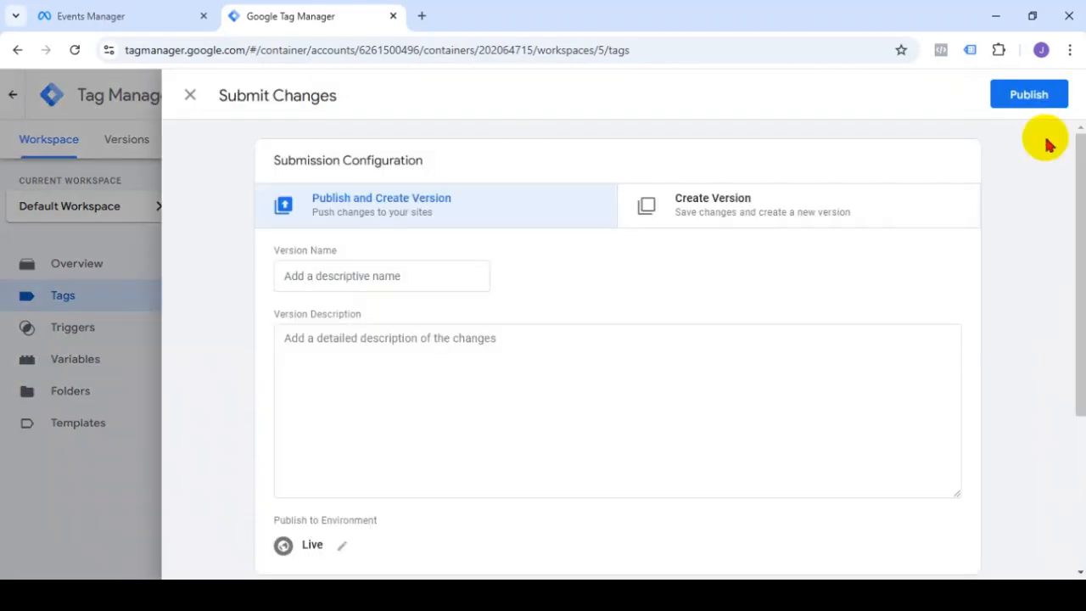
pyautogui.click(1035, 95)
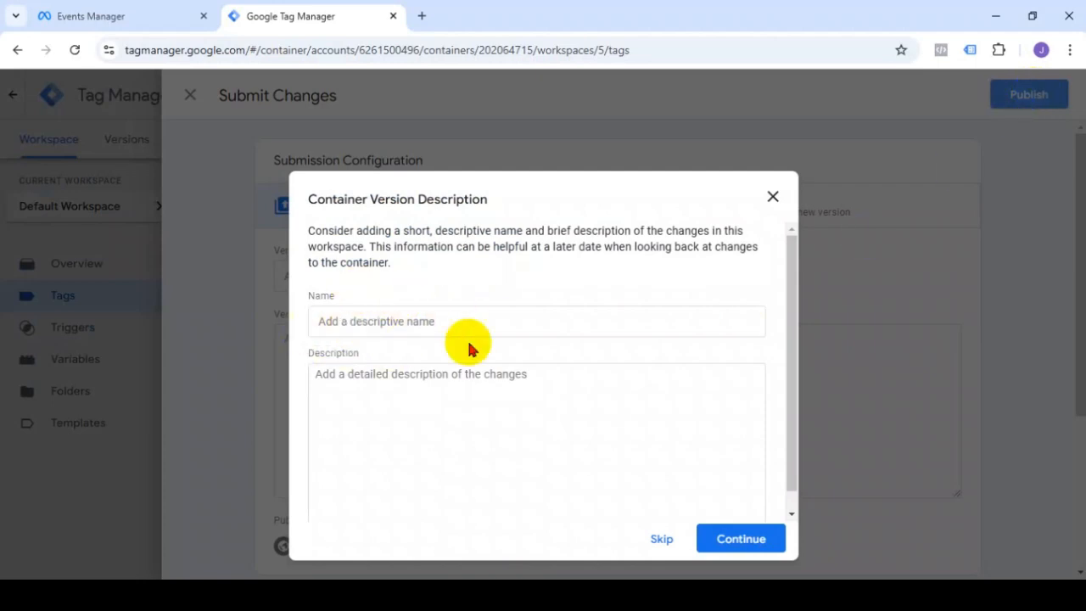
pyautogui.scroll(-1, 722, 356)
pyautogui.click(736, 539)
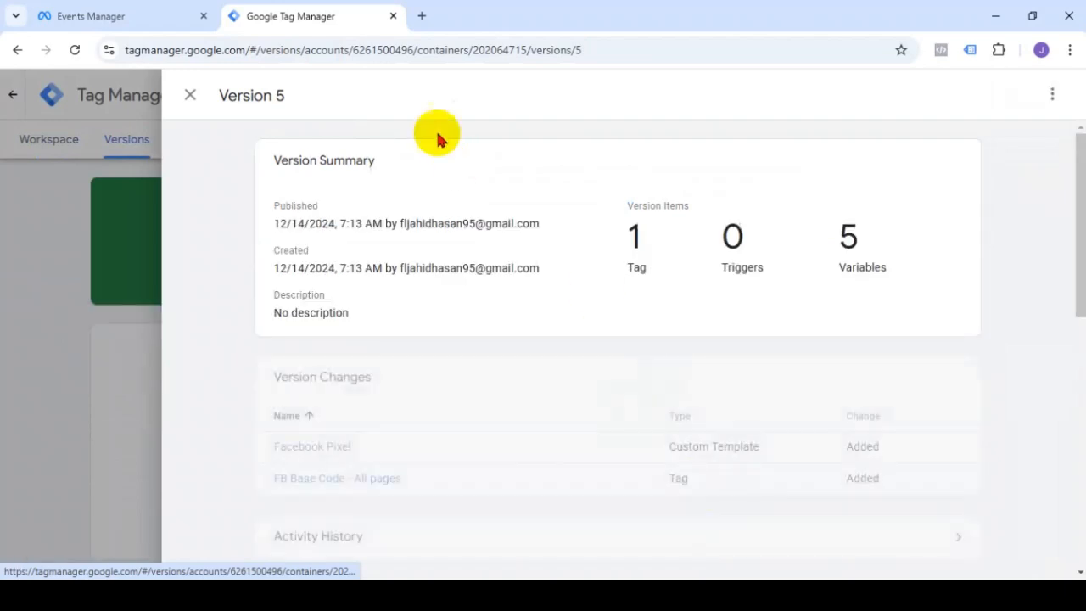
pyautogui.click(191, 97)
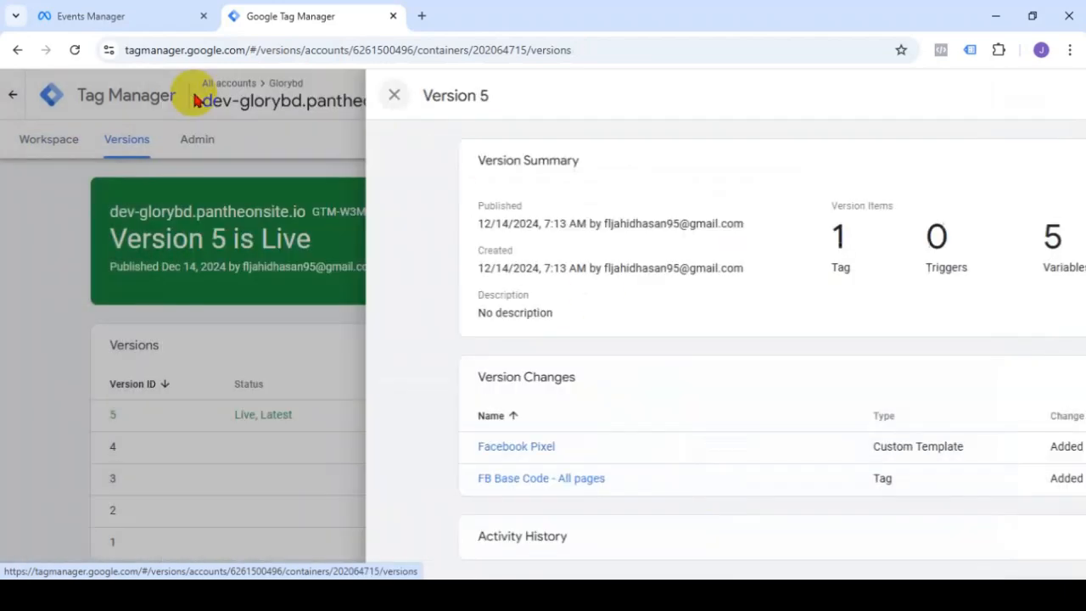
# Step: Return to the Tag Manager workspace, and open the website event check on the Test events page in Events Manager
pyautogui.click(47, 144)
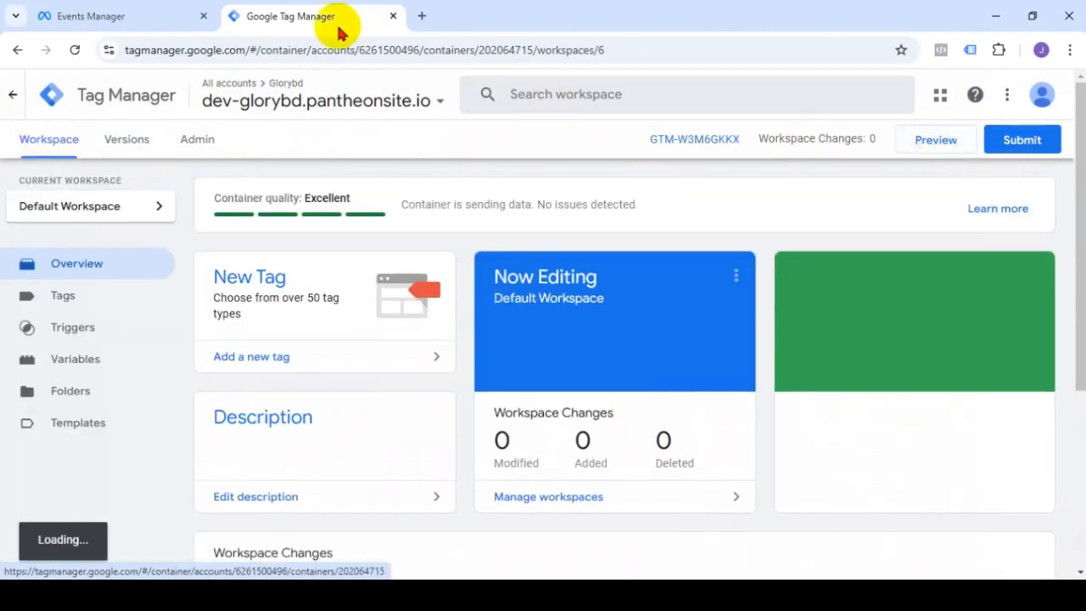
pyautogui.click(144, 17)
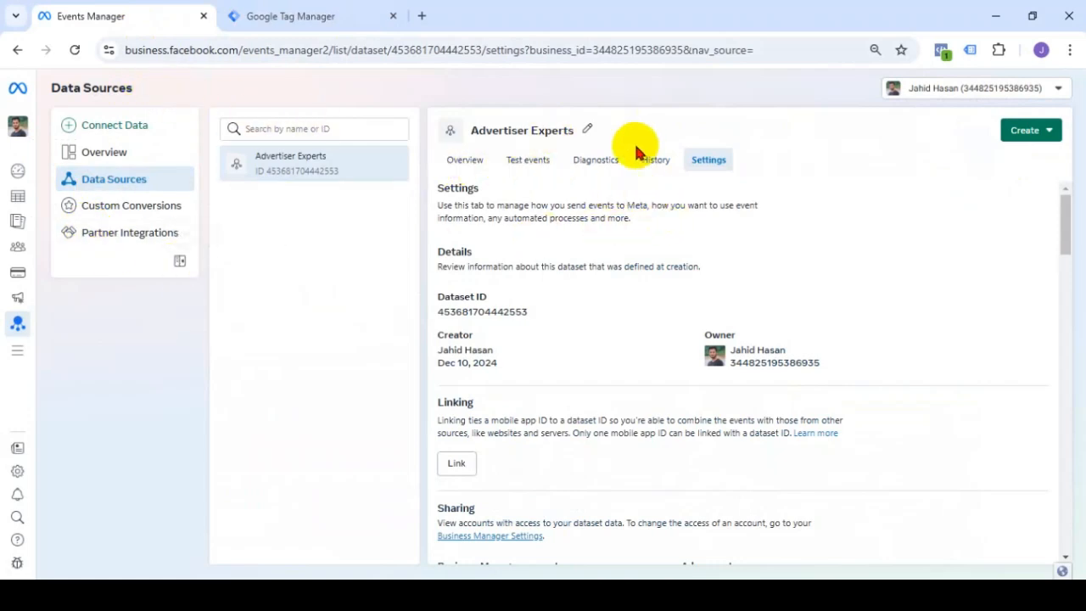
pyautogui.click(528, 163)
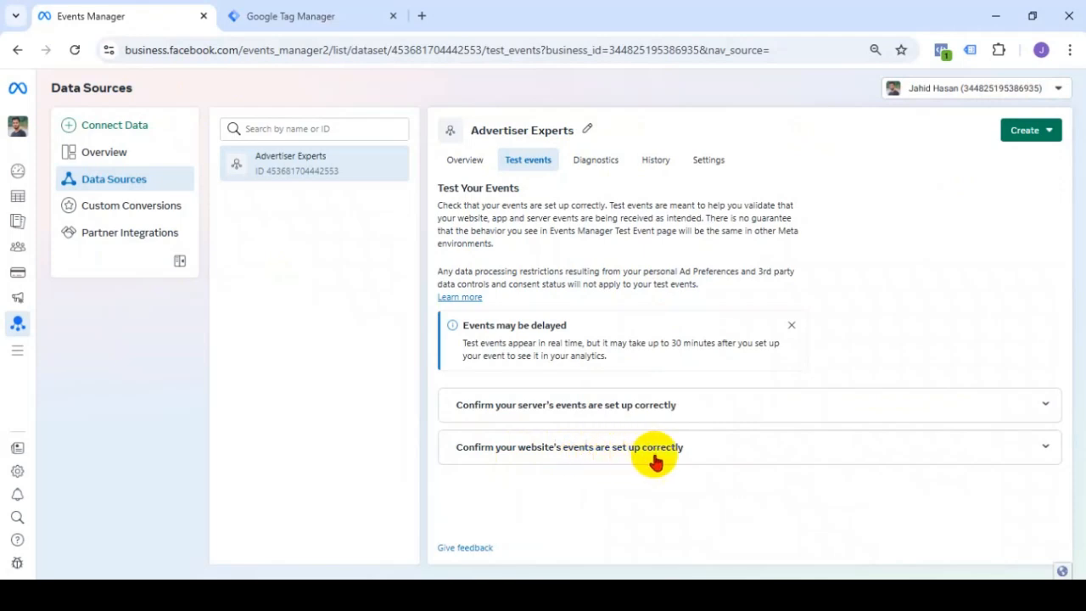
pyautogui.click(777, 456)
pyautogui.scroll(-2, 780, 443)
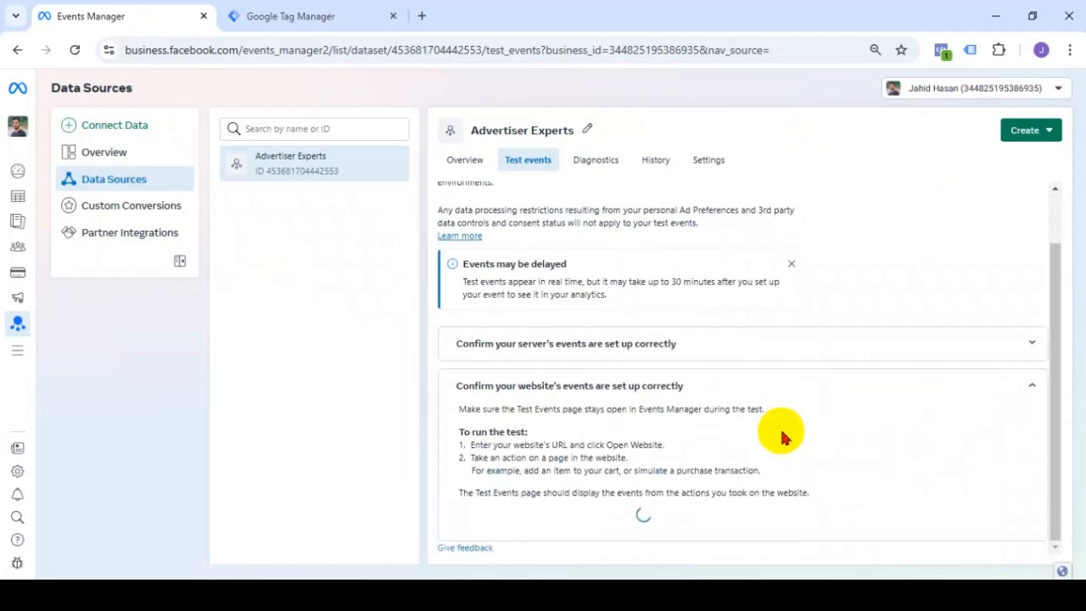
pyautogui.click(509, 474)
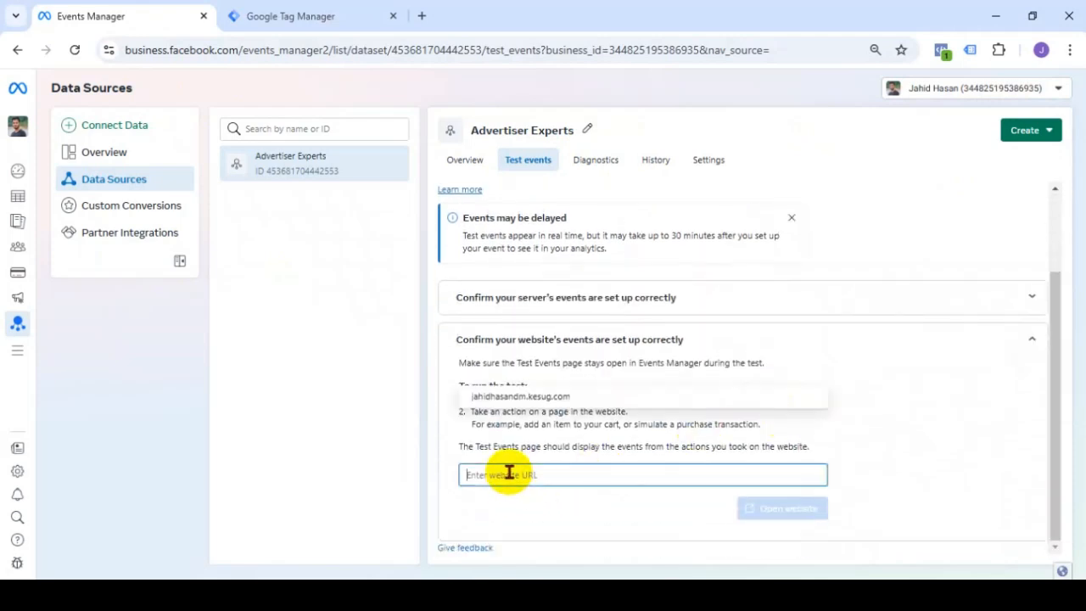
# Step: Copy the site address dev-glorybd.pantheonsite.io from a new browser tab and open the website with it as the test URL
pyautogui.click(423, 16)
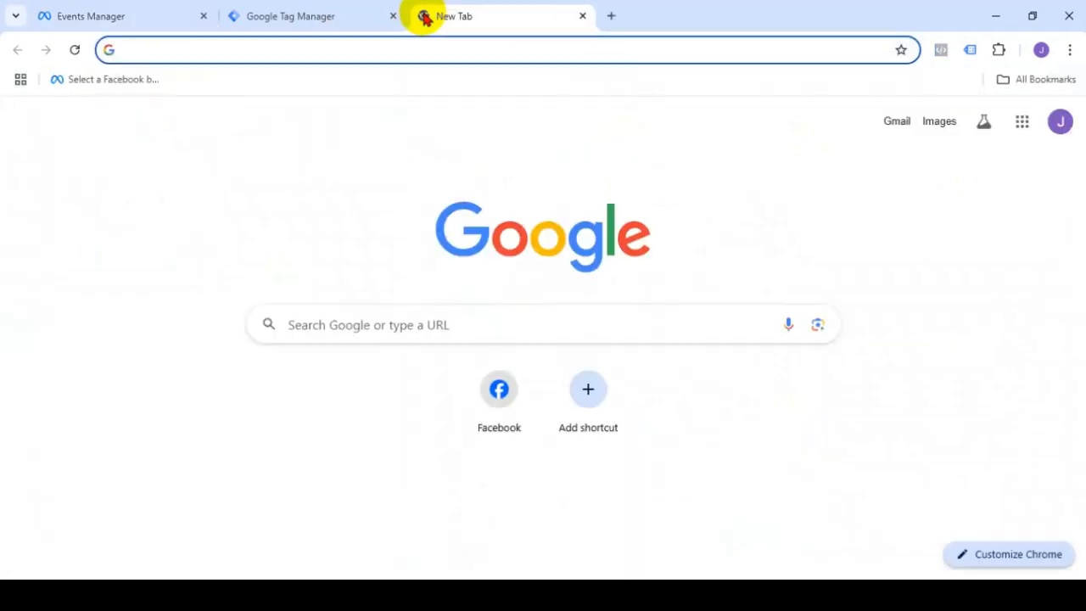
pyautogui.write('de')
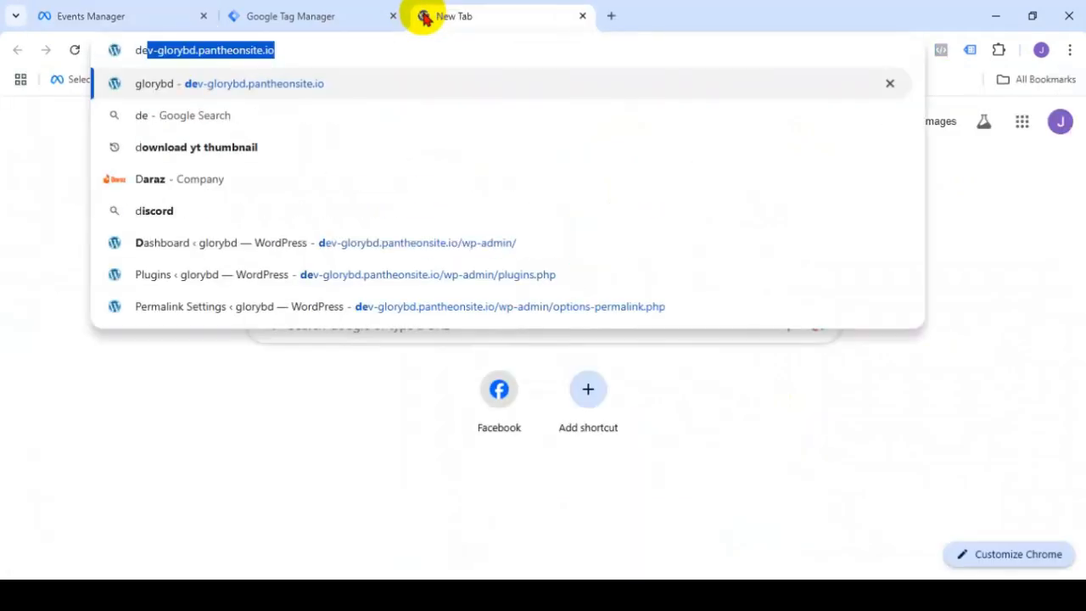
pyautogui.click(290, 52)
pyautogui.moveTo(290, 51); pyautogui.dragTo(138, 52)
pyautogui.hotkey('ctrl', 'c')
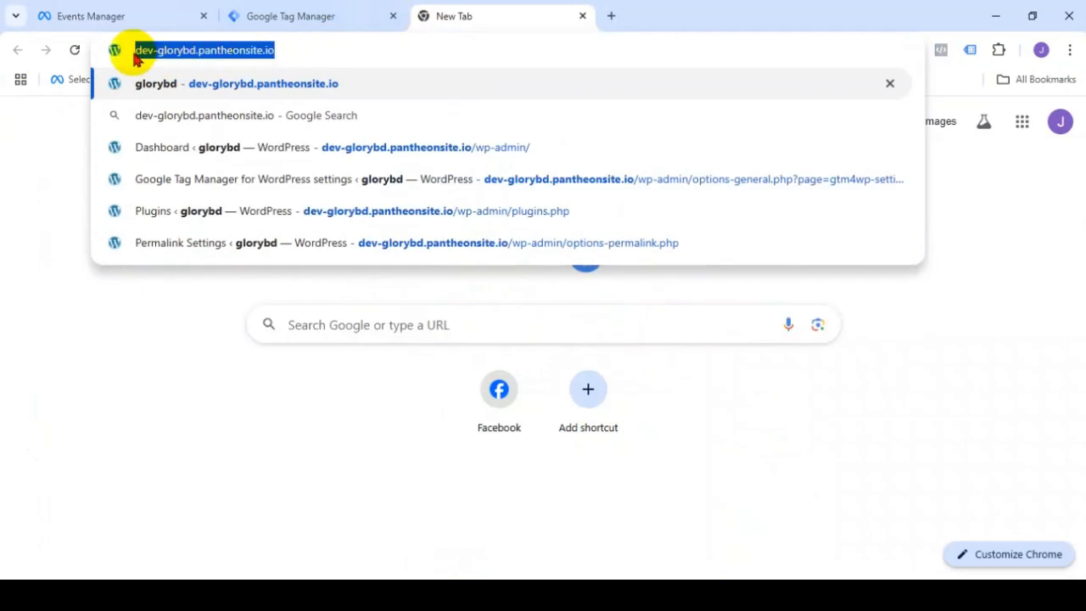
pyautogui.click(158, 15)
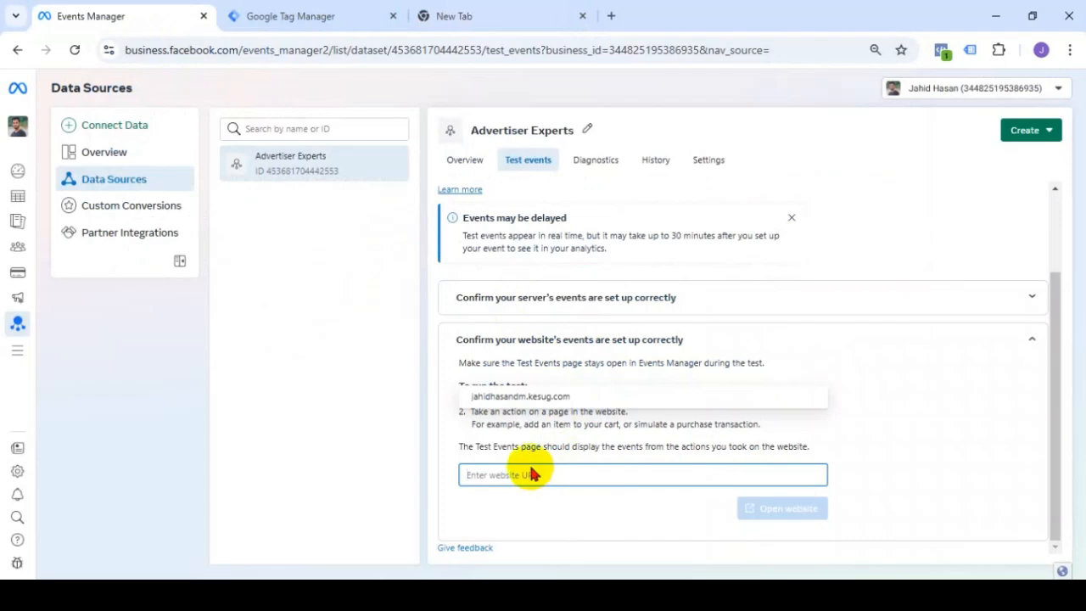
pyautogui.hotkey('ctrl', 'v')
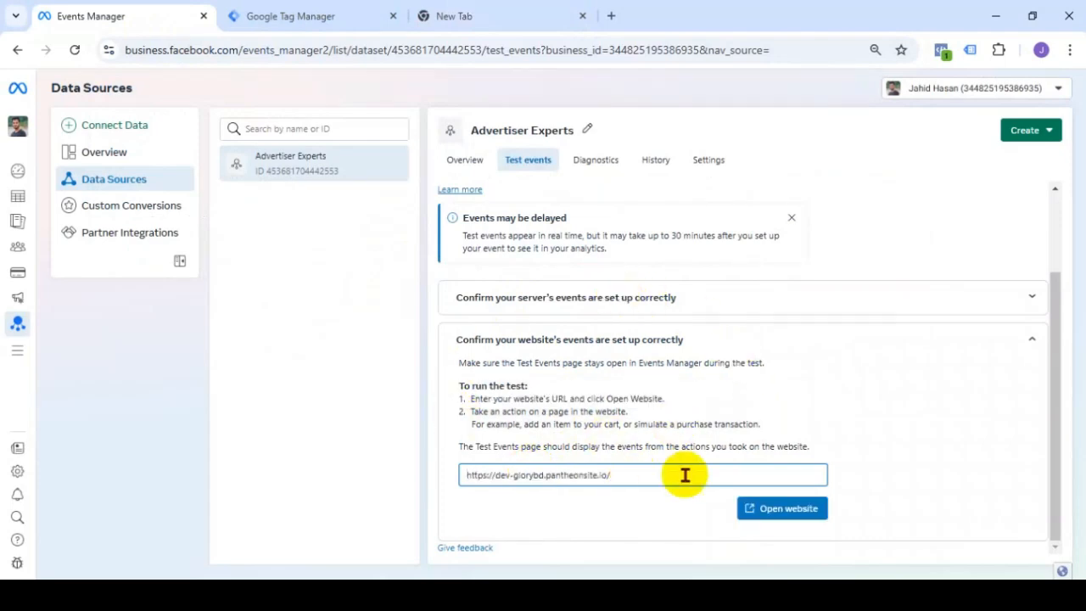
pyautogui.click(785, 514)
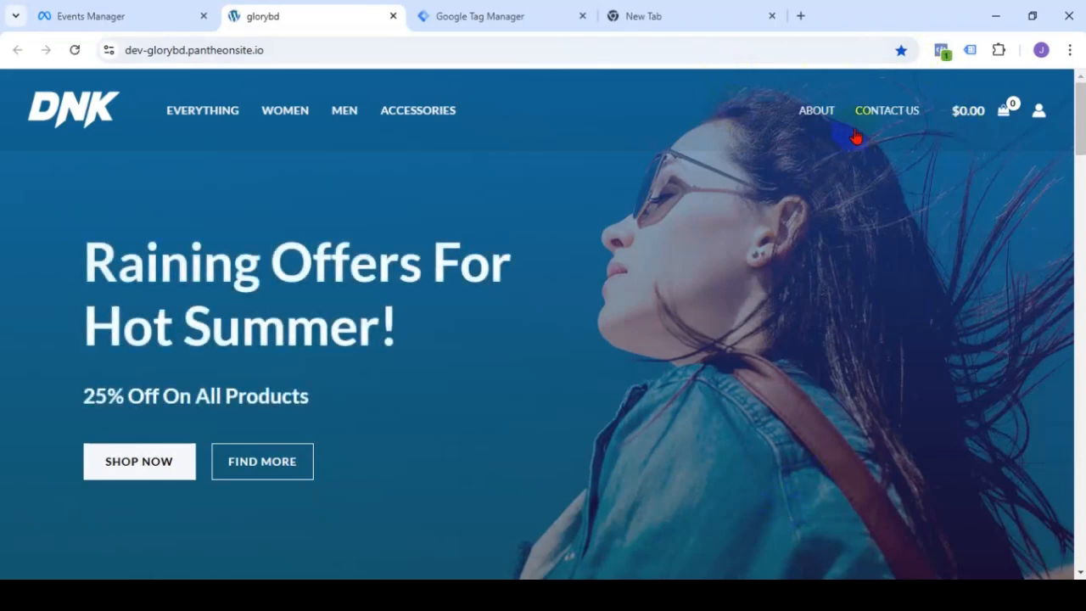
# Step: Inspect the PageView event details in Meta Pixel Helper on the test site, boxing the event and pixel ID in a temporary screen capture
pyautogui.click(942, 51)
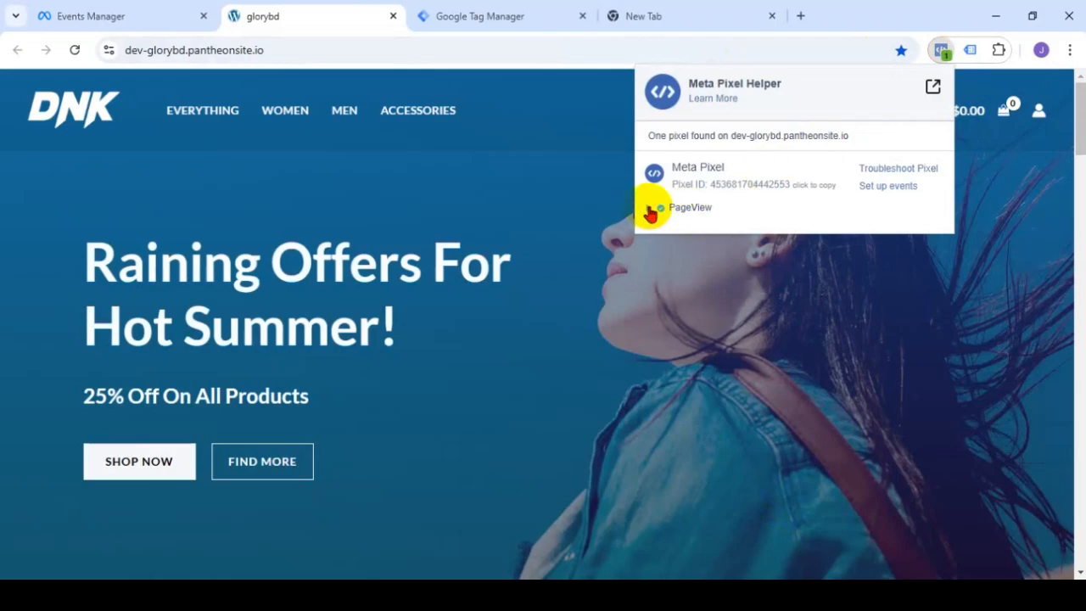
pyautogui.click(650, 209)
pyautogui.press('Print')
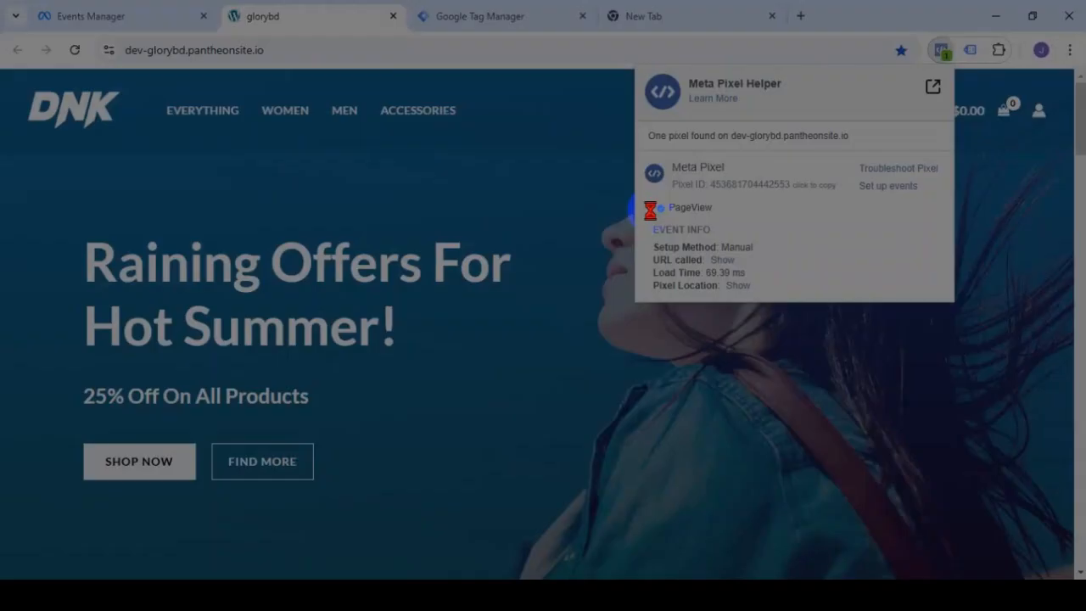
pyautogui.moveTo(0, 1)
pyautogui.mouseDown()
pyautogui.moveTo(679, 125)
pyautogui.moveTo(1071, 437)
pyautogui.moveTo(1071, 564)
pyautogui.moveTo(1085, 581)
pyautogui.moveTo(1063, 499)
pyautogui.moveTo(1084, 587)
pyautogui.moveTo(1013, 432)
pyautogui.moveTo(1023, 424)
pyautogui.moveTo(1079, 571)
pyautogui.mouseUp()
pyautogui.click(1064, 479)
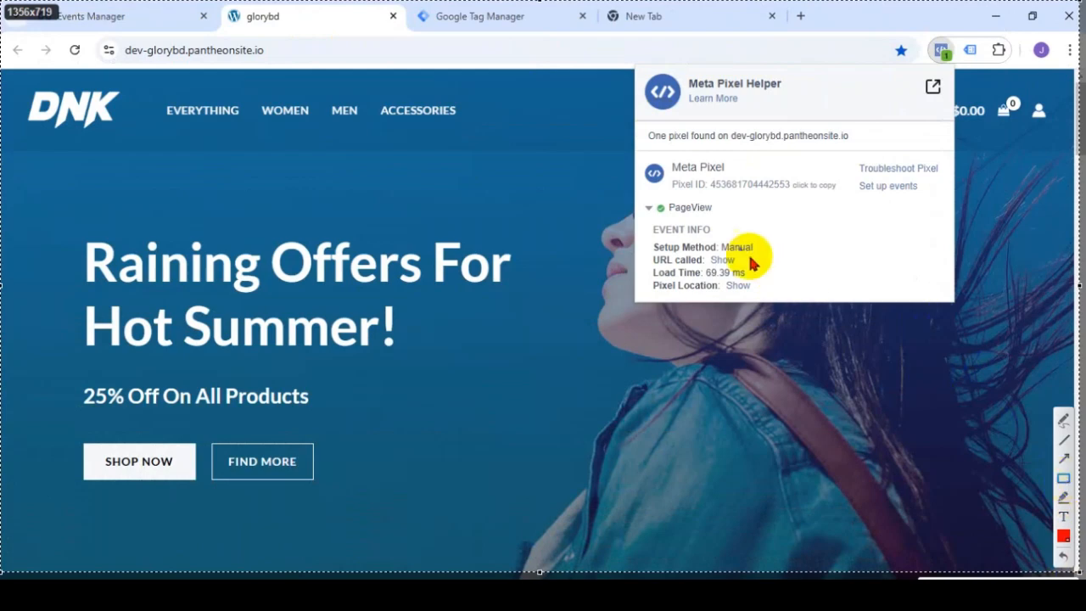
pyautogui.moveTo(639, 192)
pyautogui.mouseDown()
pyautogui.moveTo(650, 206)
pyautogui.moveTo(740, 226)
pyautogui.mouseUp()
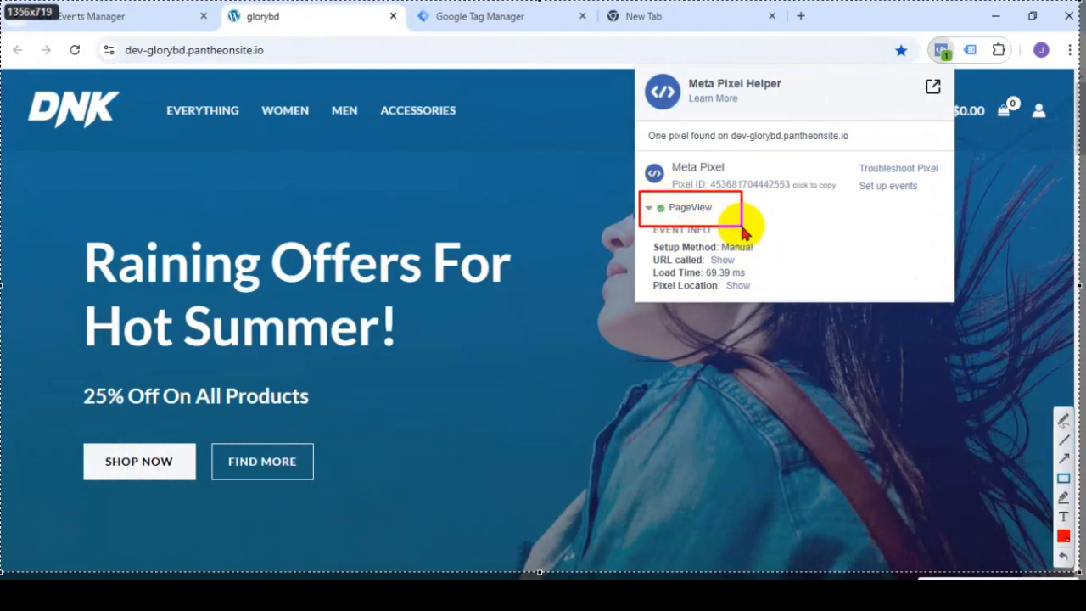
pyautogui.moveTo(710, 179); pyautogui.dragTo(794, 196)
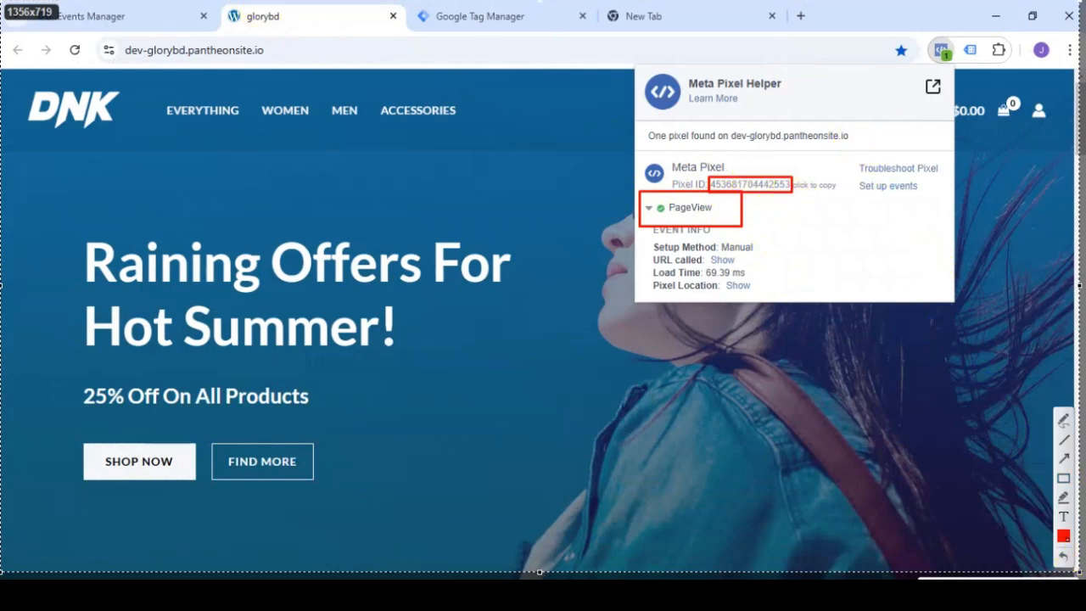
pyautogui.press('Escape')
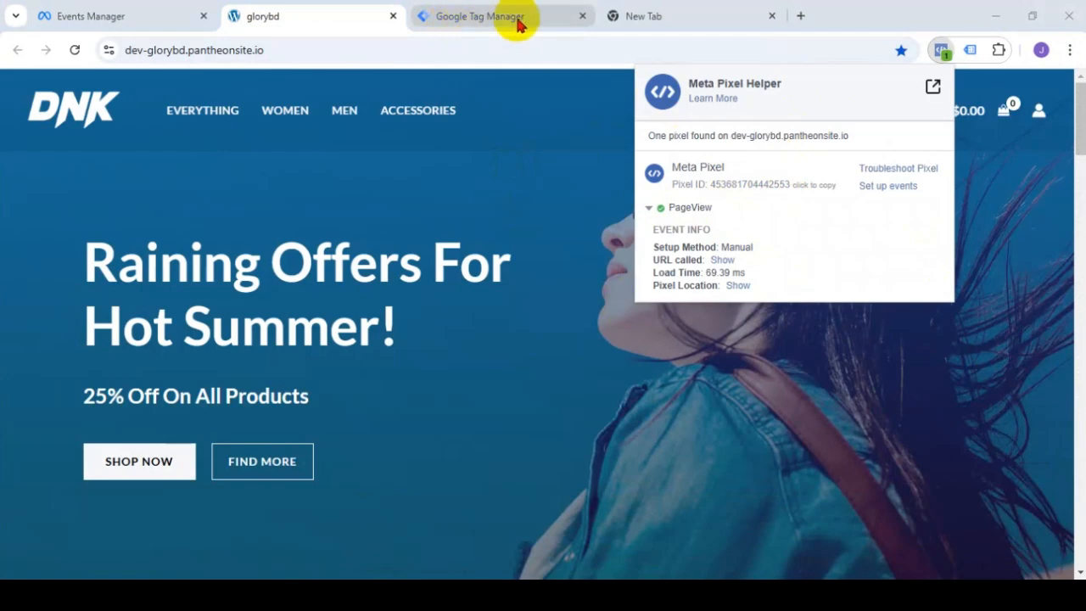
# Step: Check the received test events in Events Manager, close the test site, and return to the Tag Manager workspace
pyautogui.click(139, 16)
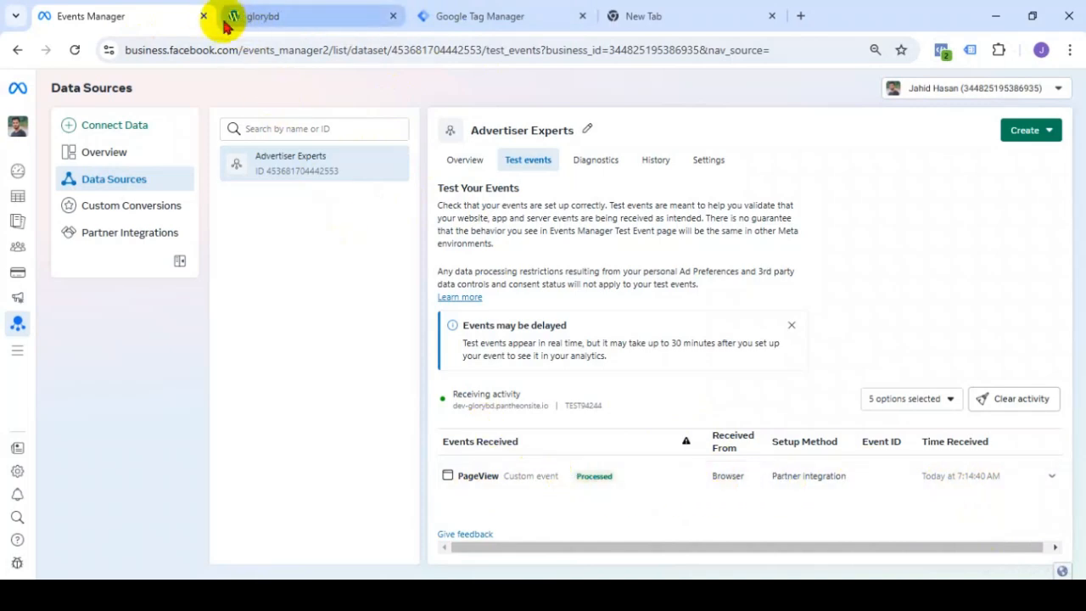
pyautogui.click(393, 16)
pyautogui.click(333, 21)
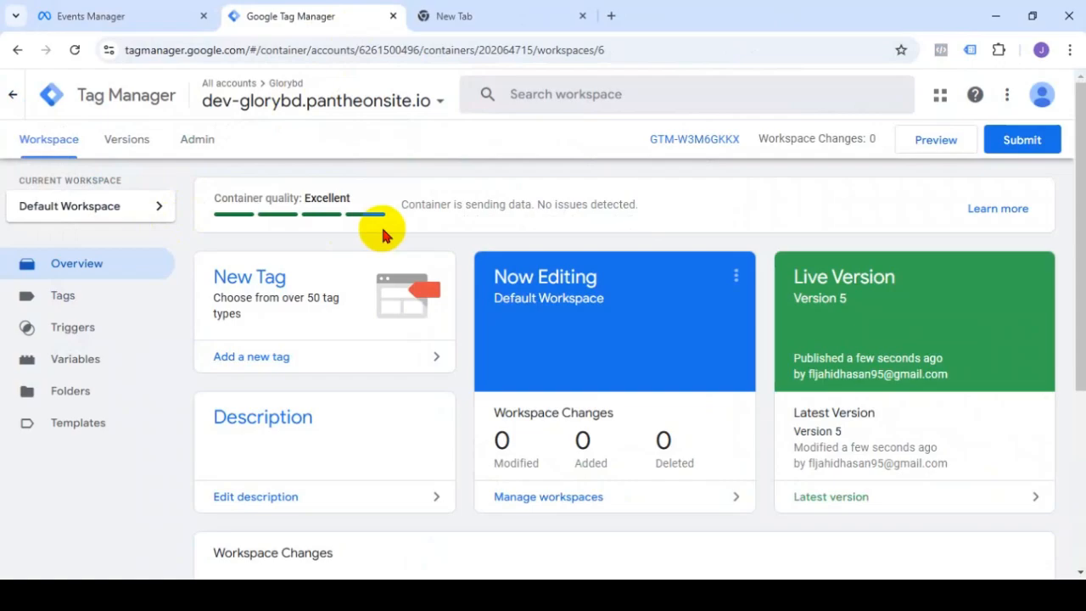
pyautogui.press('super+shift+s')
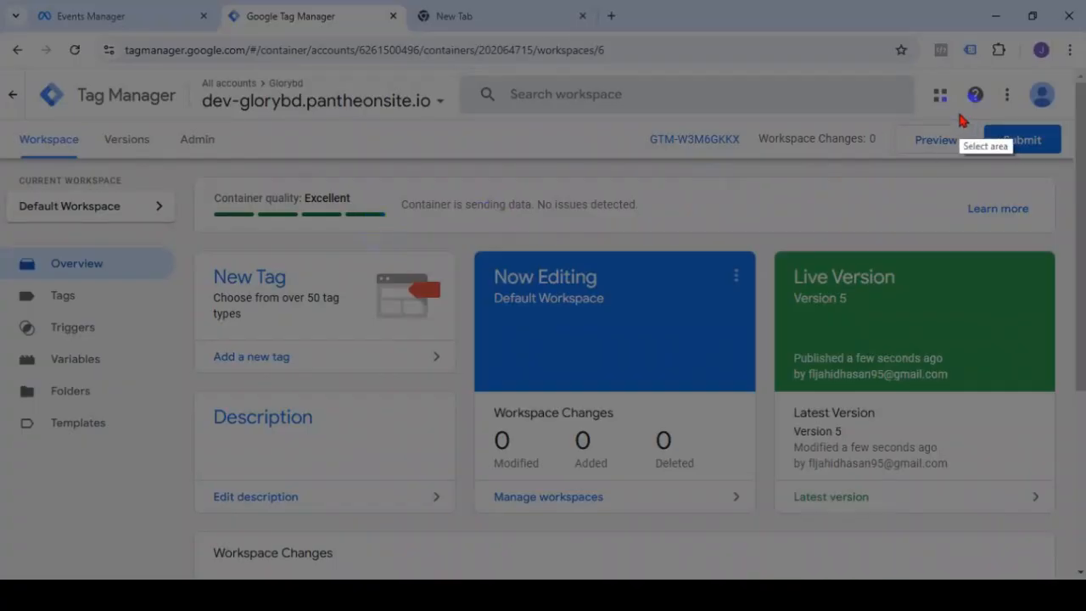
pyautogui.moveTo(877, 115); pyautogui.dragTo(1072, 169)
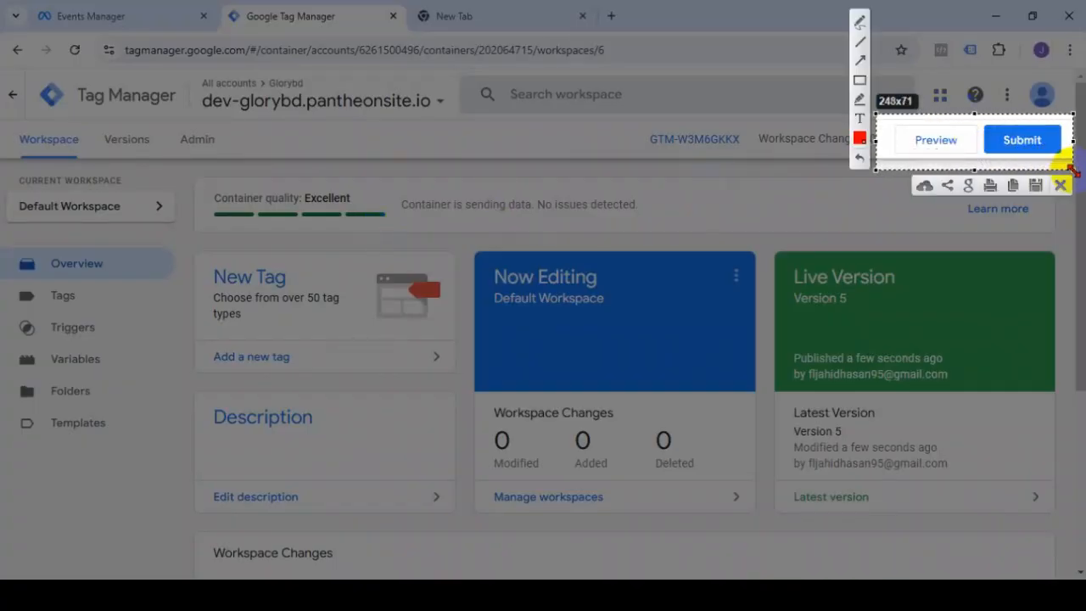
pyautogui.click(860, 80)
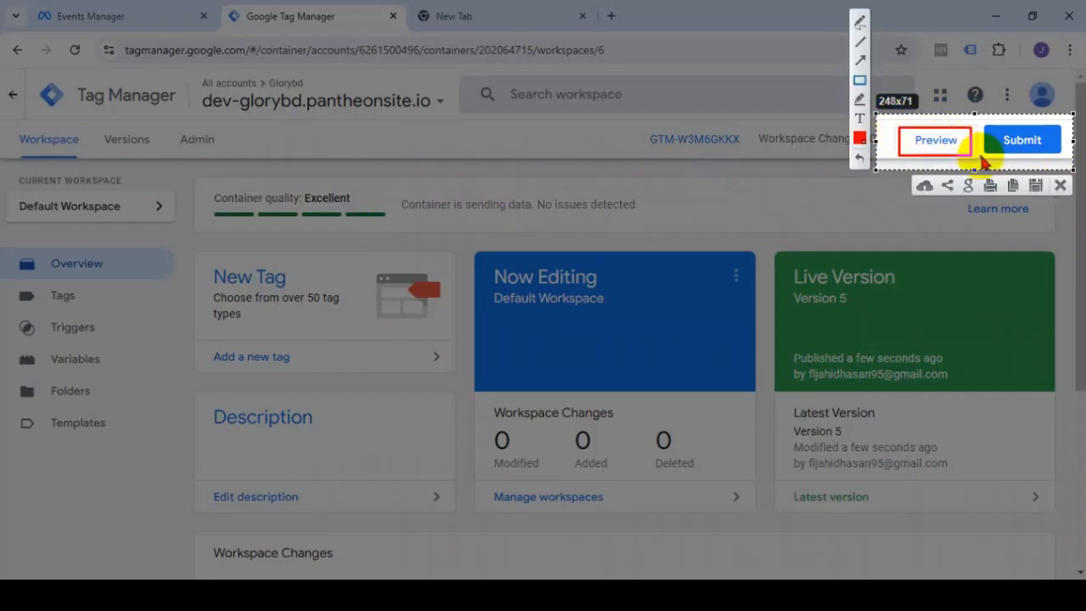
pyautogui.click(1060, 181)
pyautogui.click(940, 141)
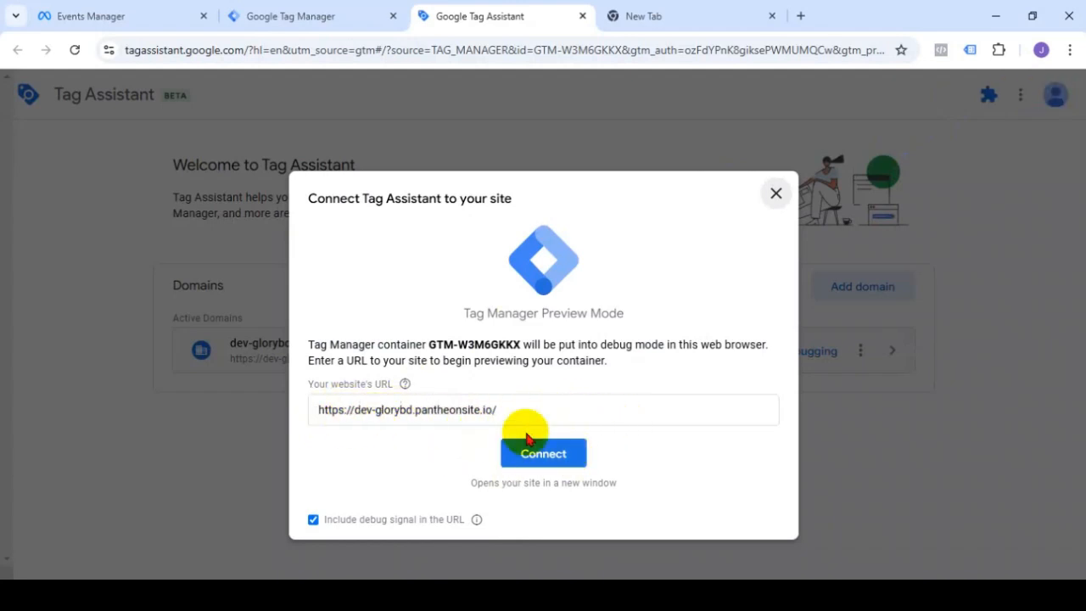
pyautogui.click(540, 461)
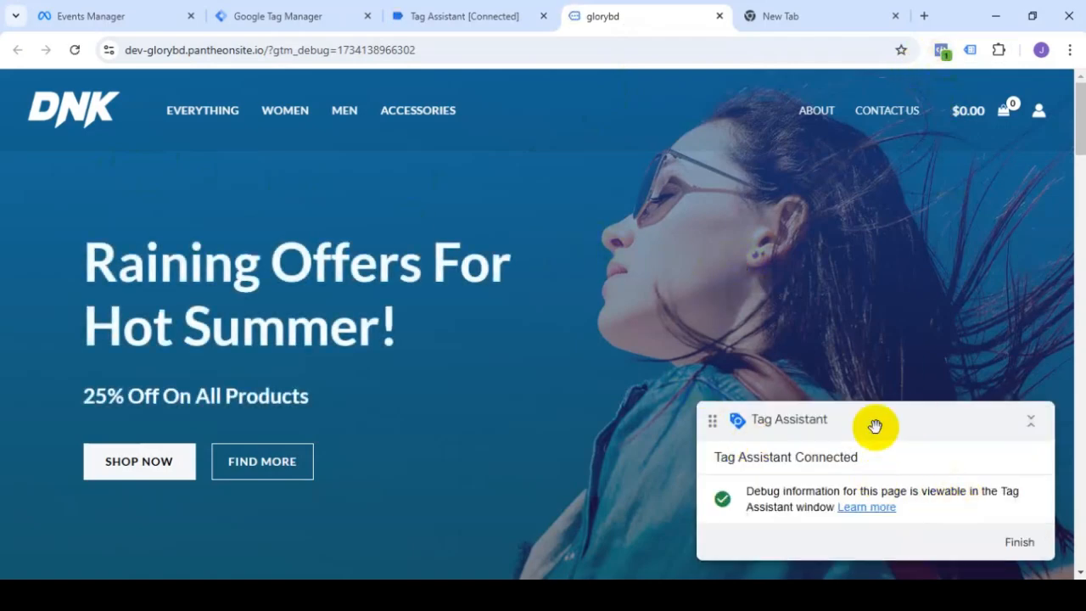
# Step: Inspect the PageView event info in Meta Pixel Helper on the debug-mode site, box it in a screen capture, and close the helper
pyautogui.click(942, 51)
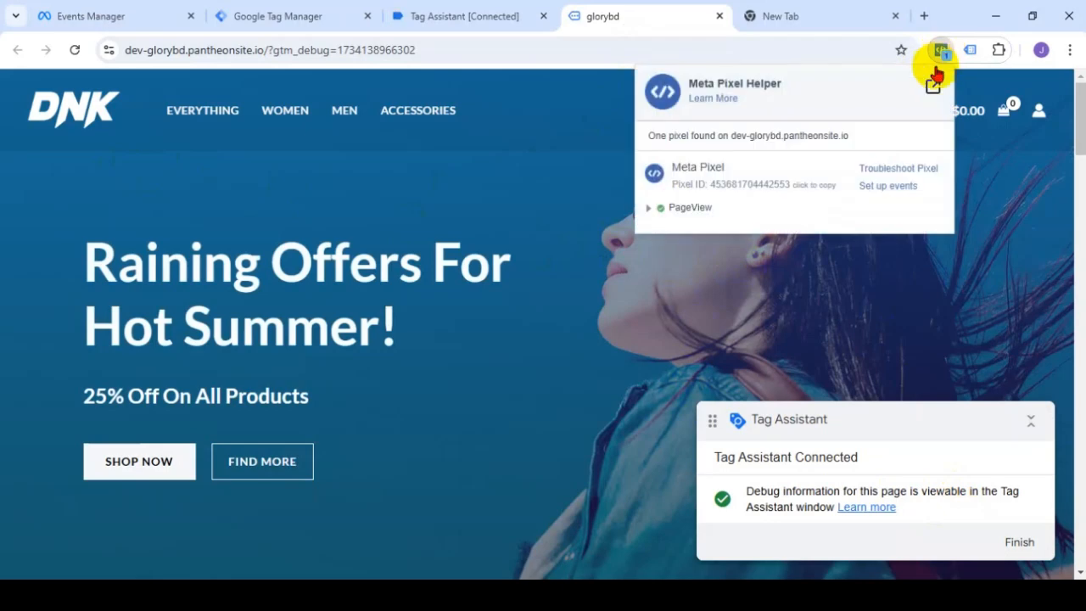
pyautogui.click(650, 208)
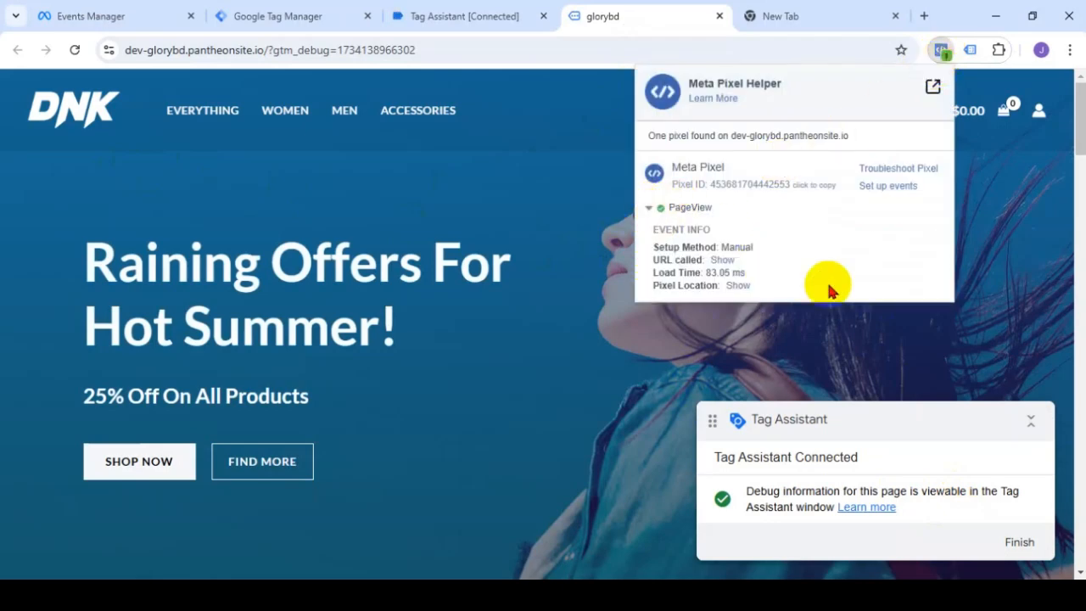
pyautogui.press('Print')
pyautogui.moveTo(17, 1)
pyautogui.mouseDown()
pyautogui.moveTo(1083, 305)
pyautogui.moveTo(1084, 578)
pyautogui.mouseUp()
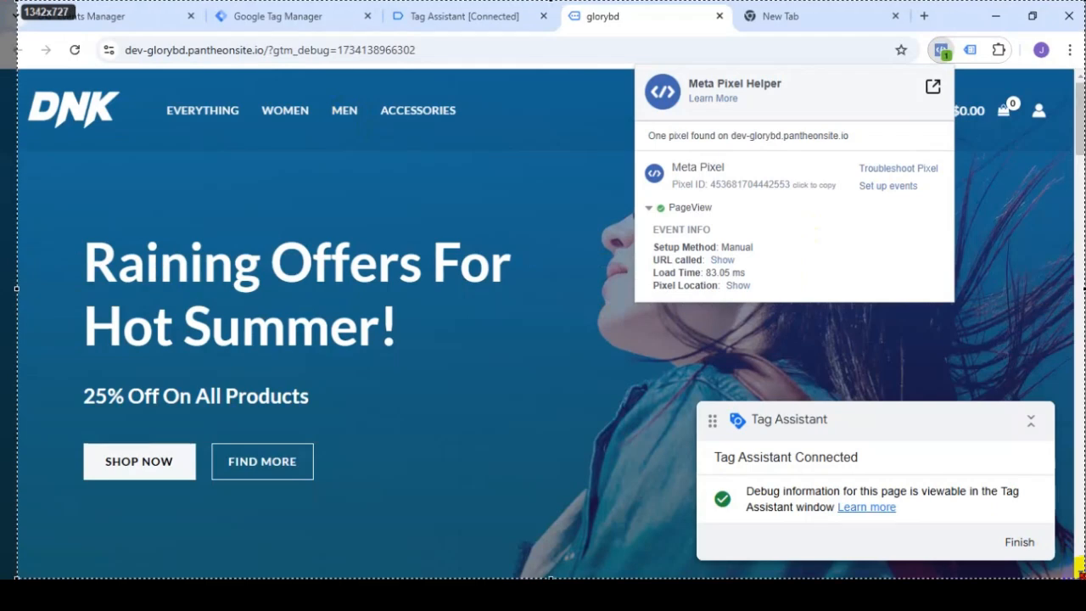
pyautogui.moveTo(647, 198); pyautogui.dragTo(802, 295)
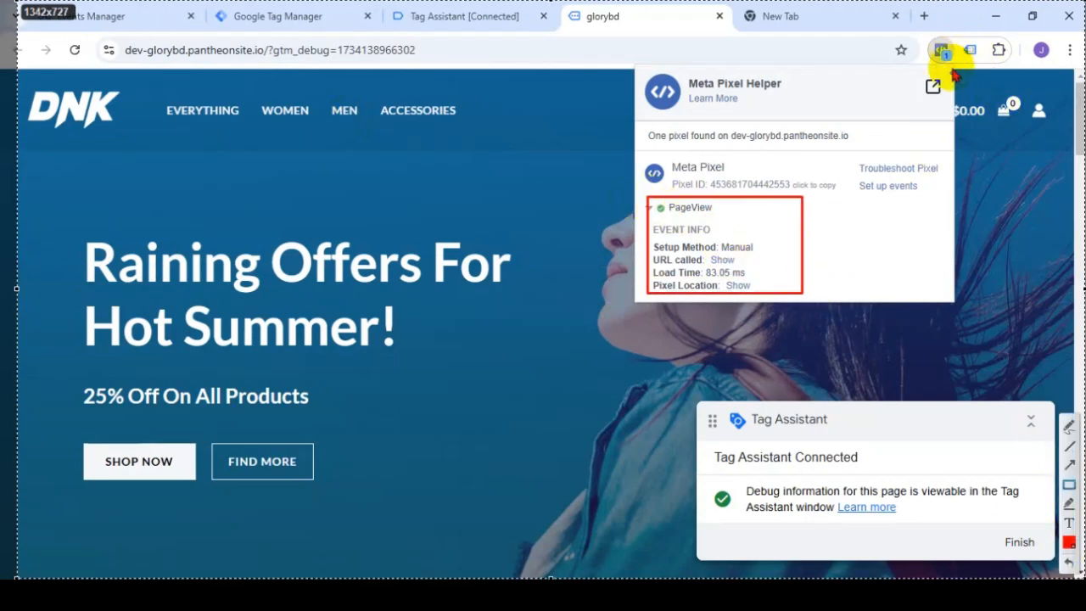
pyautogui.hotkey('ctrl', 'c')
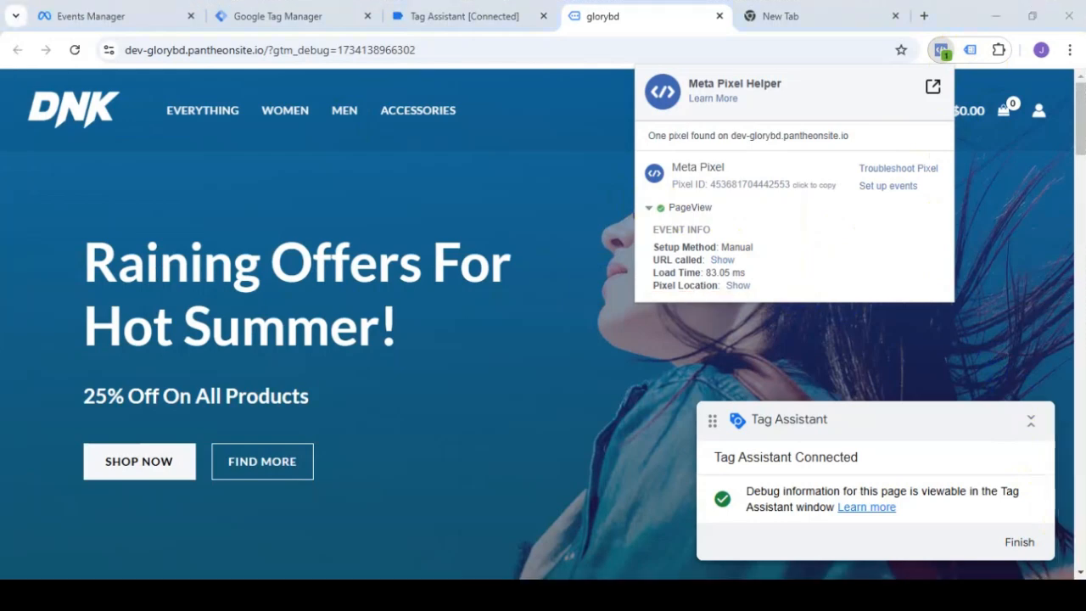
pyautogui.click(939, 49)
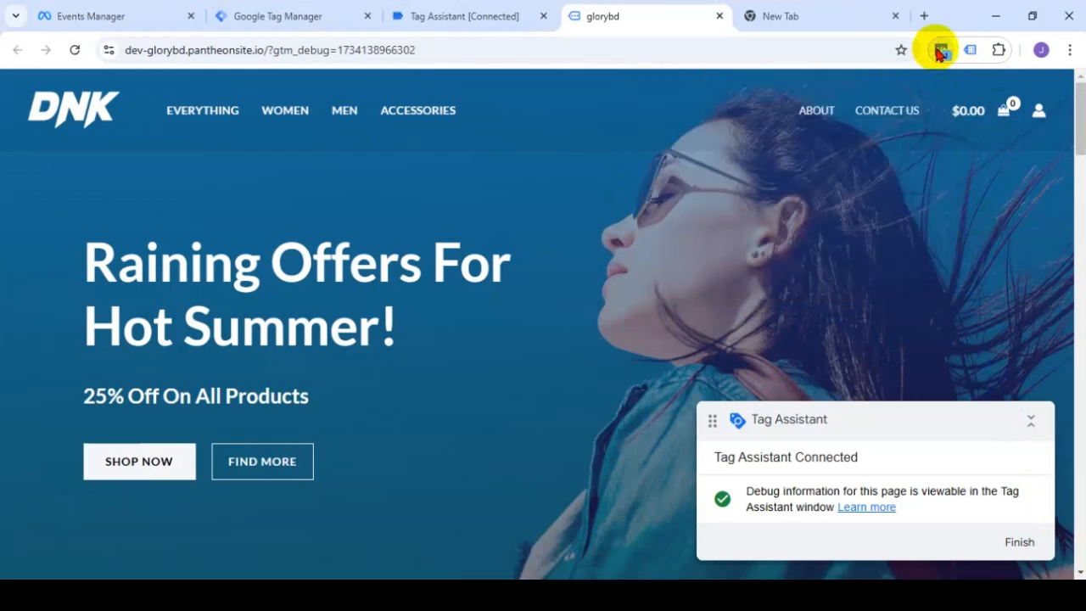
# Step: Return to Tag Assistant, dismiss the connection notice, and bring the fired tags in the container summary into view
pyautogui.click(471, 17)
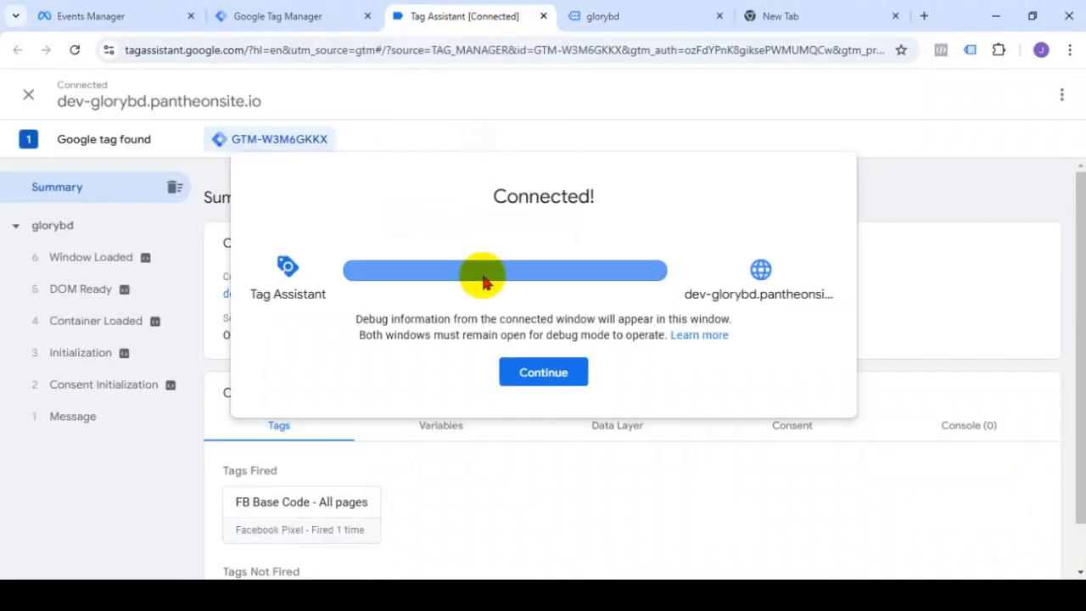
pyautogui.click(540, 371)
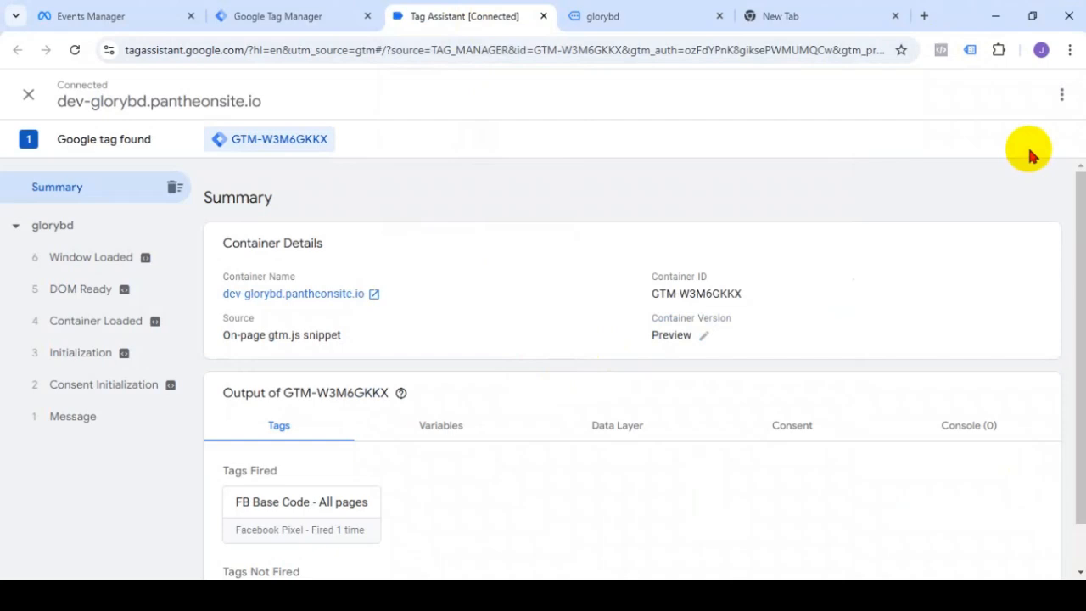
pyautogui.scroll(-1, 562, 416)
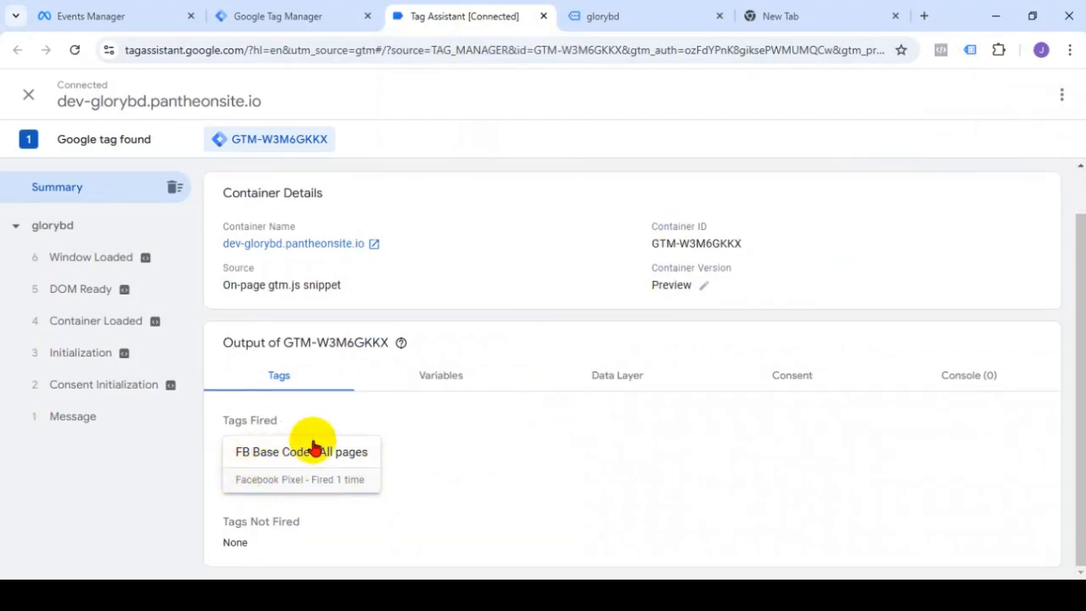
# Step: Box the Tags Fired heading and the Facebook Pixel firing line in a temporary screen capture, and discard the capture
pyautogui.press('Print')
pyautogui.moveTo(198, 410)
pyautogui.mouseDown()
pyautogui.moveTo(359, 450)
pyautogui.moveTo(442, 513)
pyautogui.mouseUp()
pyautogui.click(459, 424)
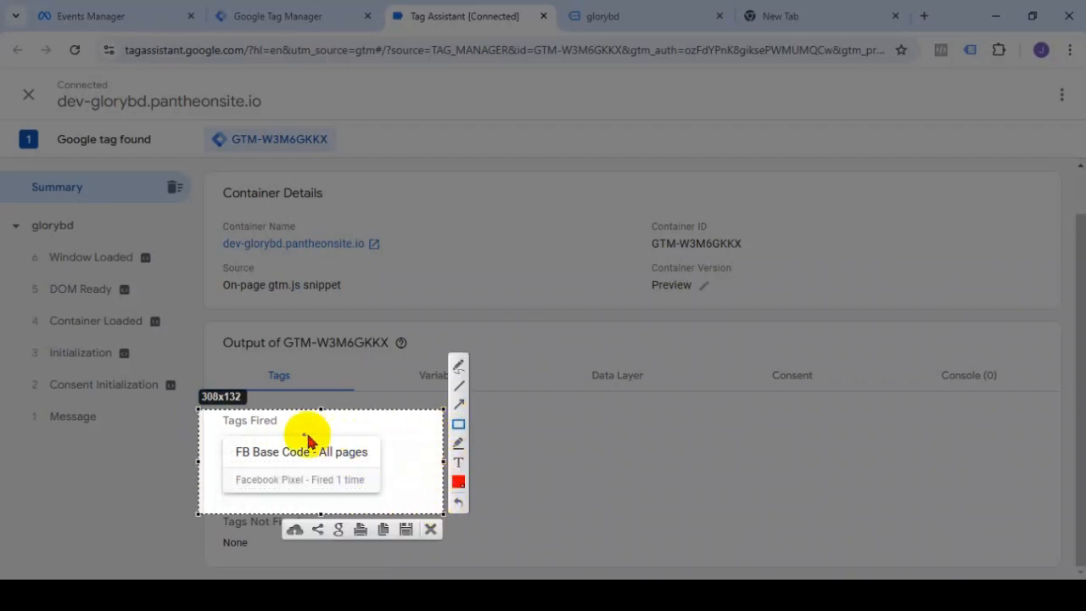
pyautogui.moveTo(217, 414); pyautogui.dragTo(294, 429)
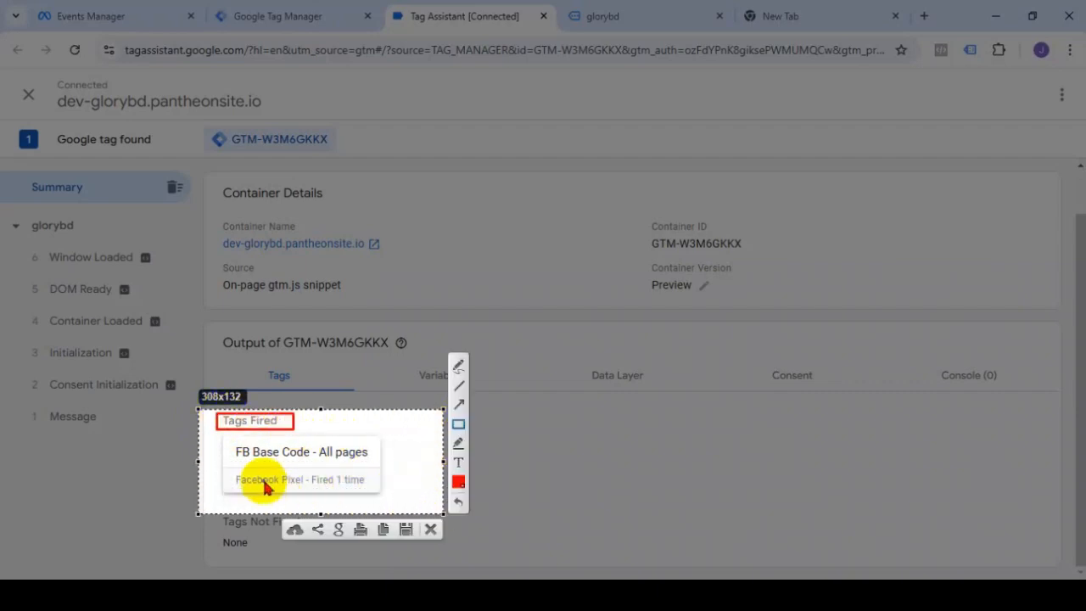
pyautogui.moveTo(230, 472); pyautogui.dragTo(387, 491)
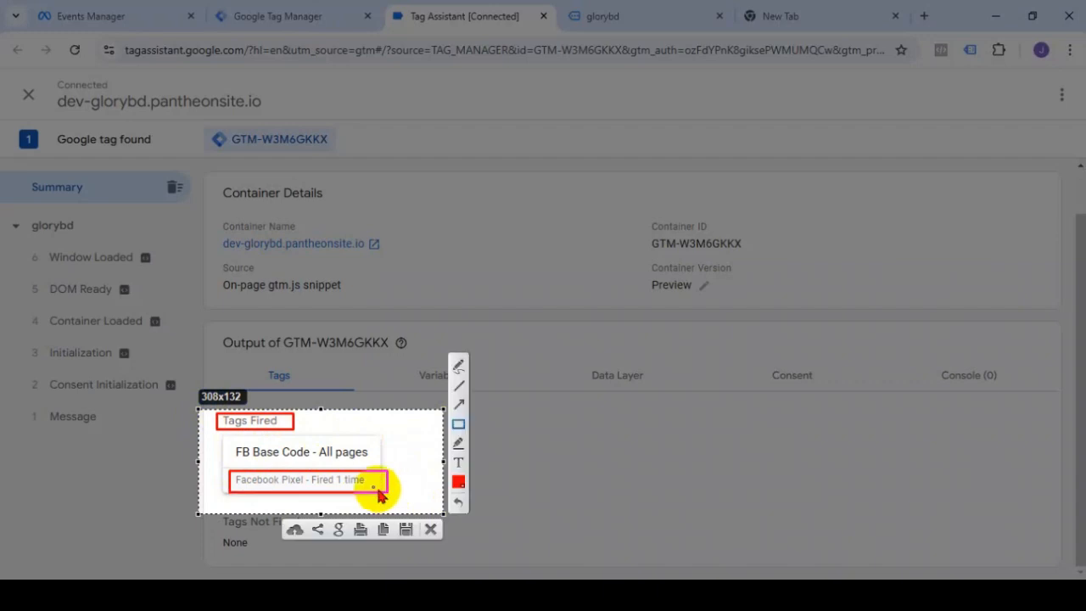
pyautogui.click(431, 529)
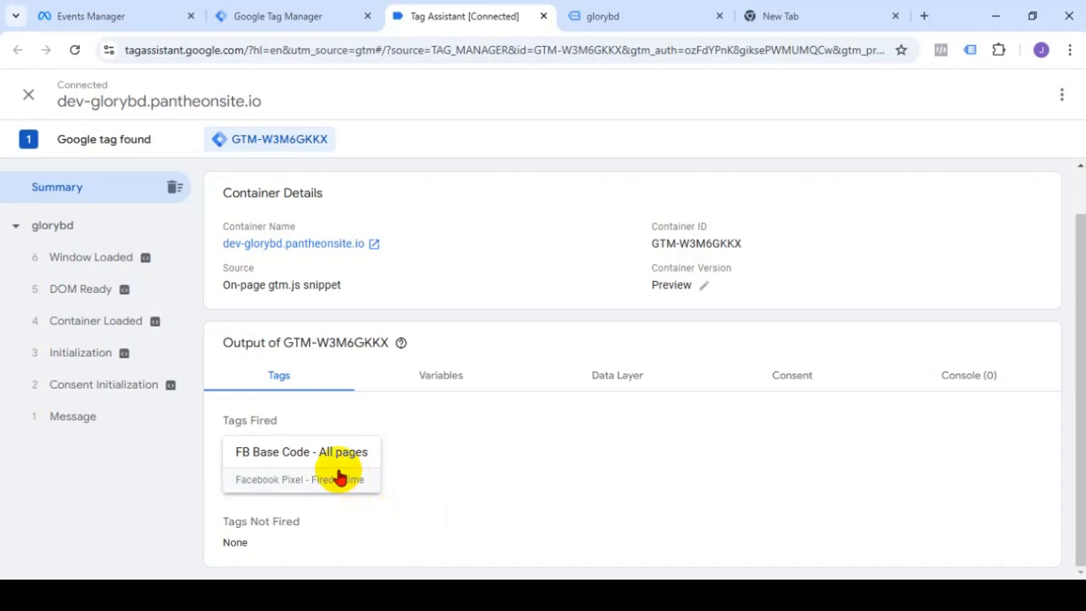
# Step: Review the Variables and Data Layer output of the container summary, and return to its Tags output
pyautogui.click(436, 373)
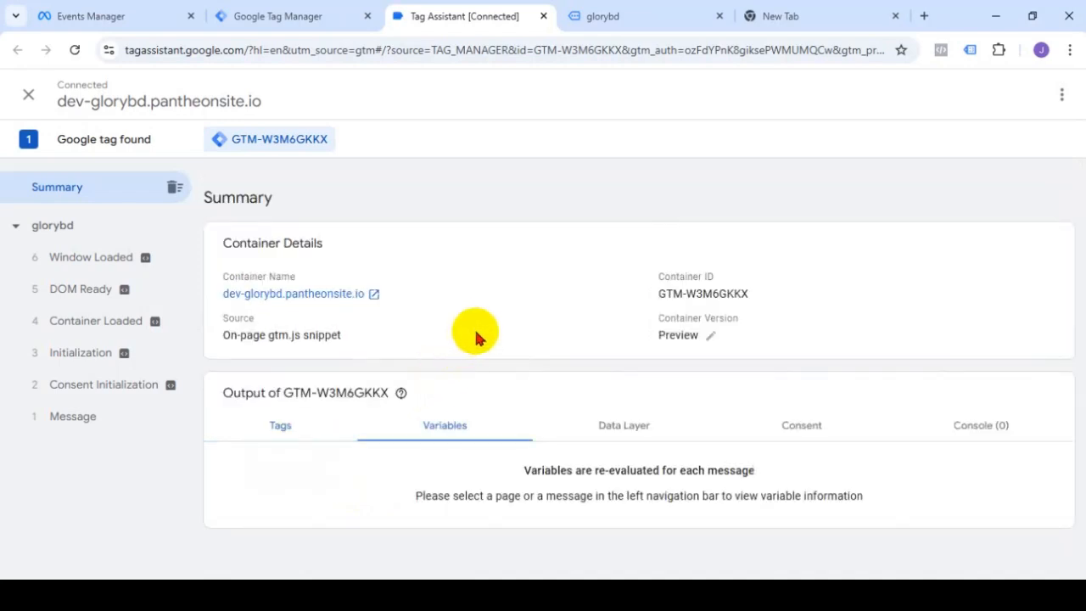
pyautogui.click(631, 423)
pyautogui.scroll(-1, 636, 419)
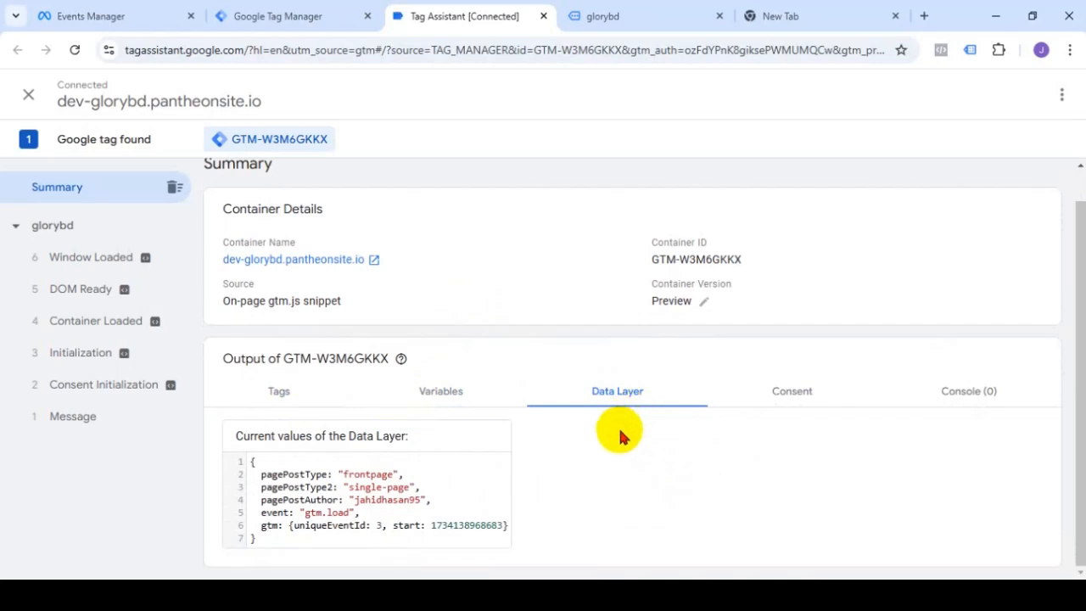
pyautogui.scroll(1, 621, 450)
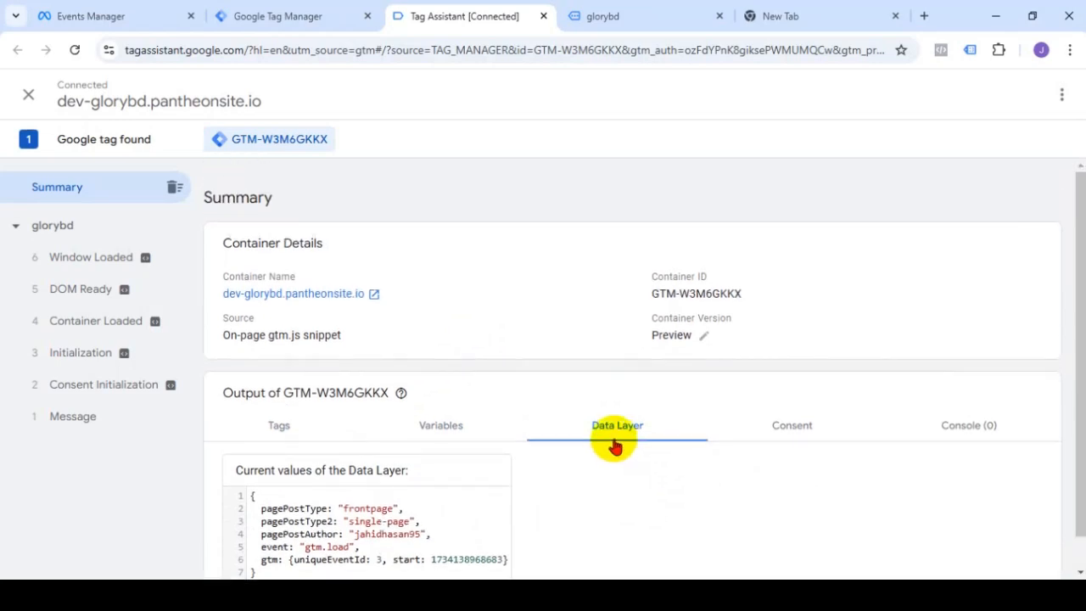
pyautogui.click(285, 429)
pyautogui.scroll(-1, 399, 434)
pyautogui.scroll(1, 393, 432)
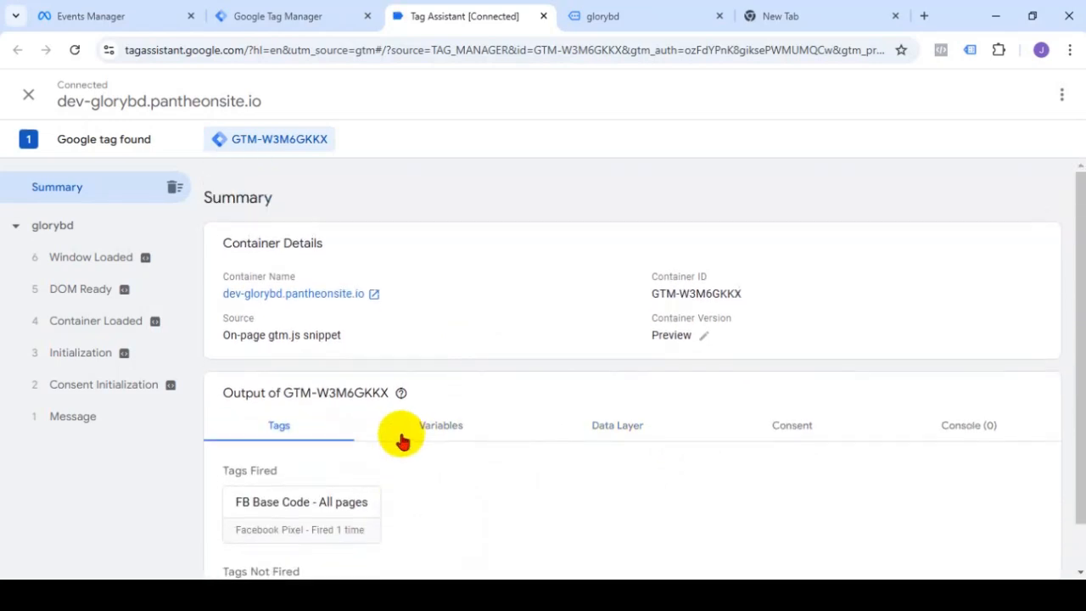
pyautogui.scroll(-1, 404, 417)
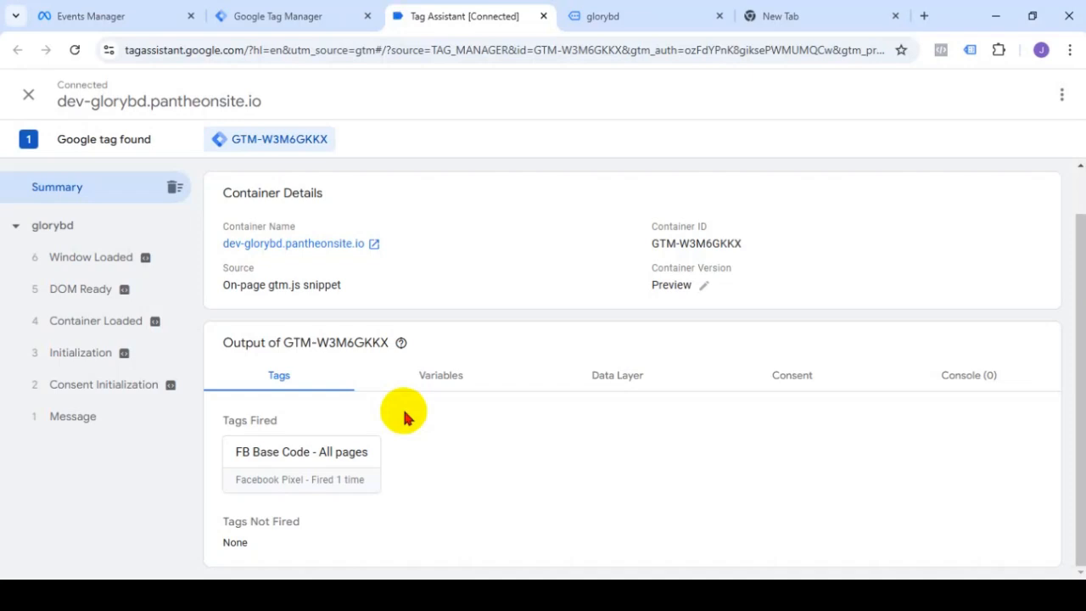
# Step: Open the Women category on the test site and box the pixel tag's firing count from Tag Assistant in a temporary capture
pyautogui.click(633, 20)
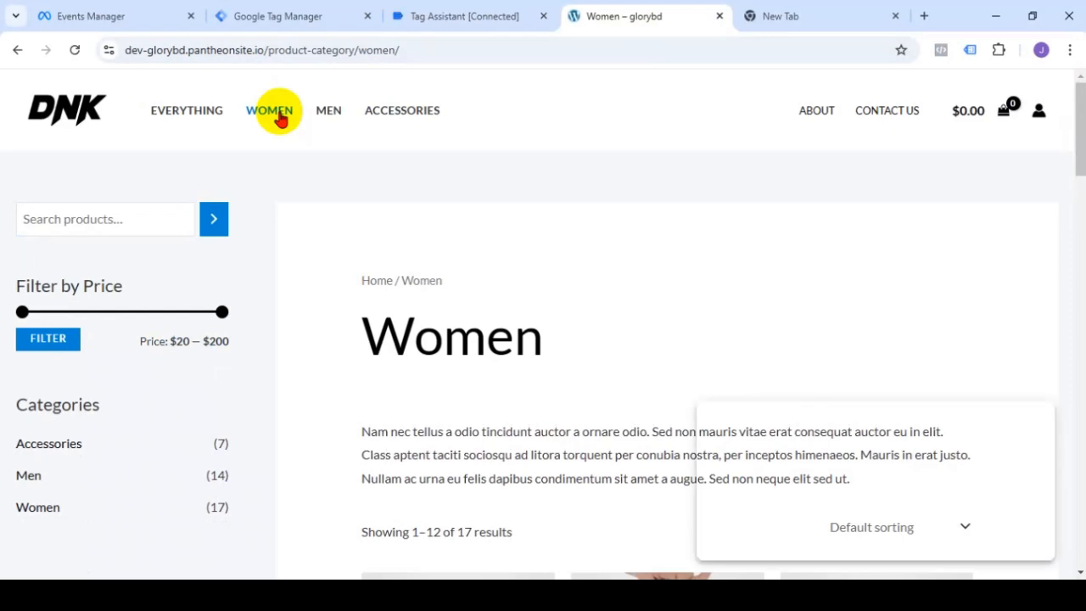
pyautogui.click(430, 26)
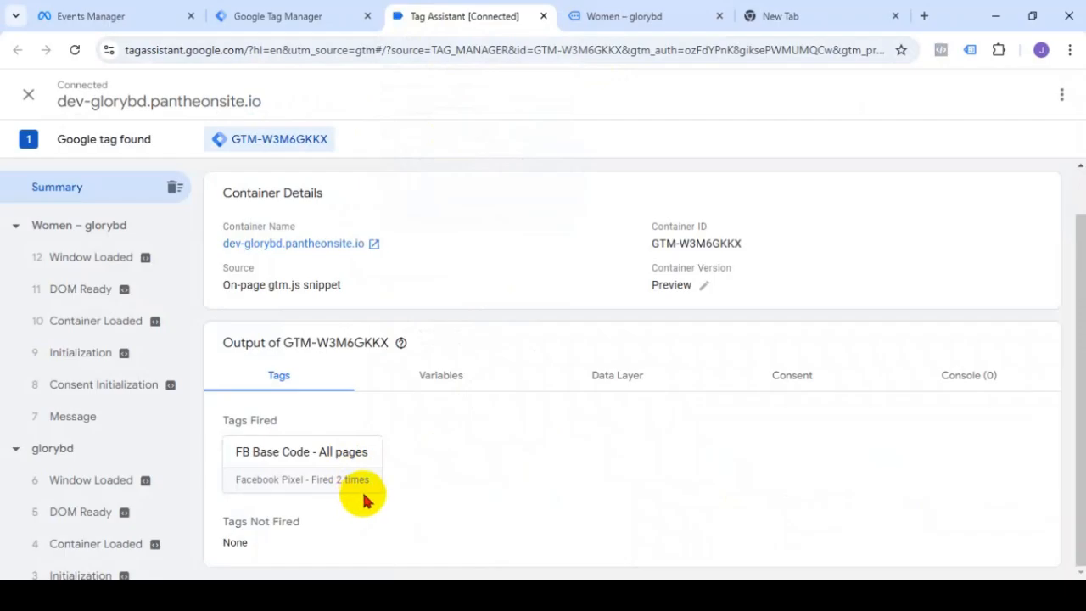
pyautogui.press('Print')
pyautogui.moveTo(207, 429); pyautogui.dragTo(421, 501)
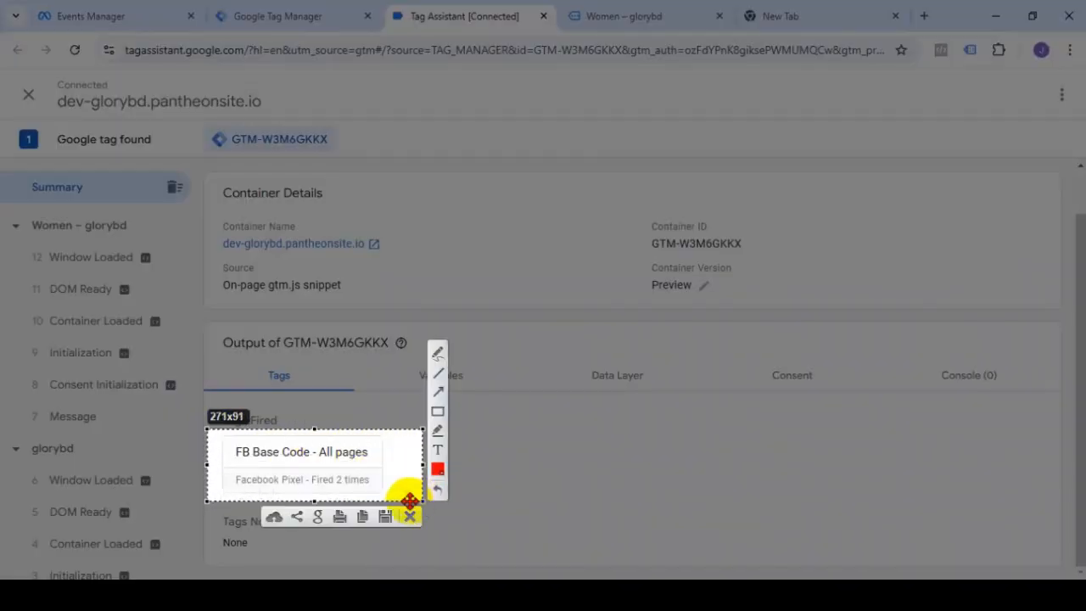
pyautogui.click(438, 412)
pyautogui.moveTo(328, 467)
pyautogui.mouseDown()
pyautogui.moveTo(360, 482)
pyautogui.moveTo(355, 492)
pyautogui.mouseUp()
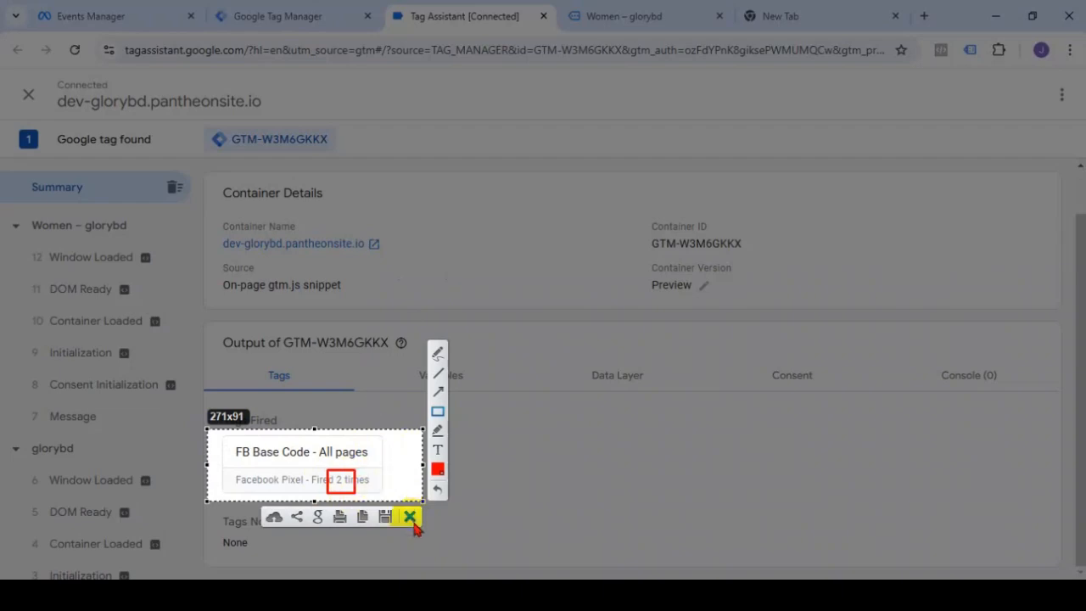
pyautogui.click(410, 517)
# Step: Collapse the Tag Assistant badge on the Women page, follow the Men Jackets footer link, and check the fired tags in Tag Assistant
pyautogui.click(613, 21)
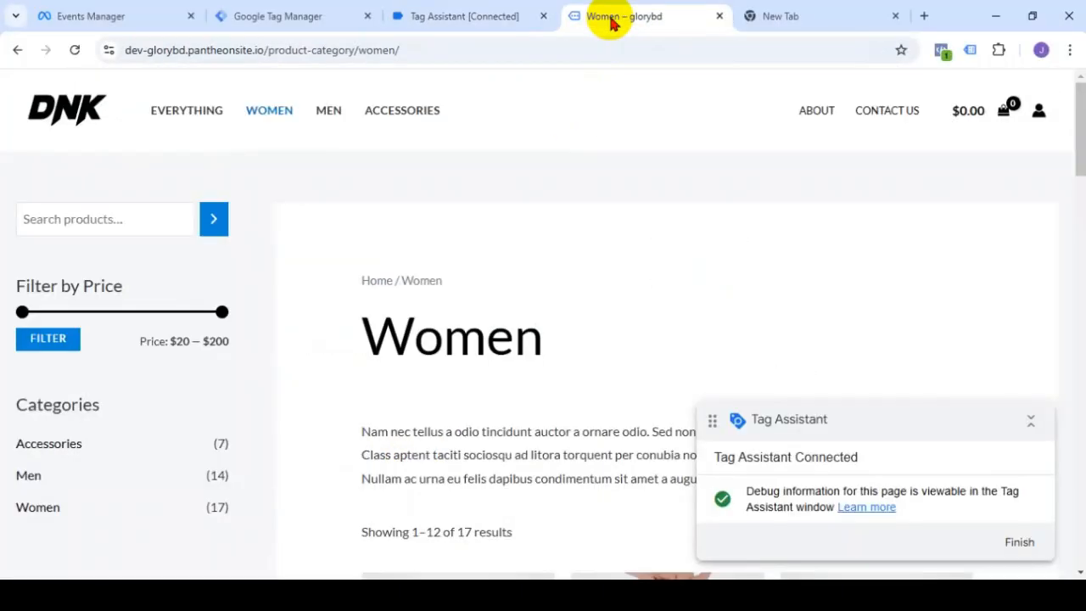
pyautogui.scroll(-20, 594, 161)
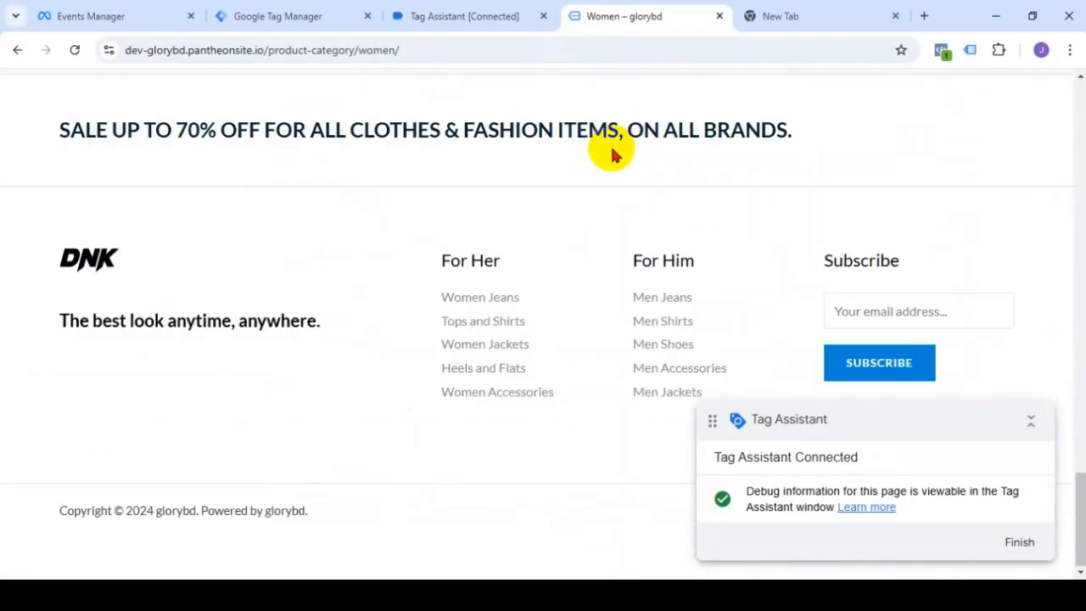
pyautogui.click(1031, 420)
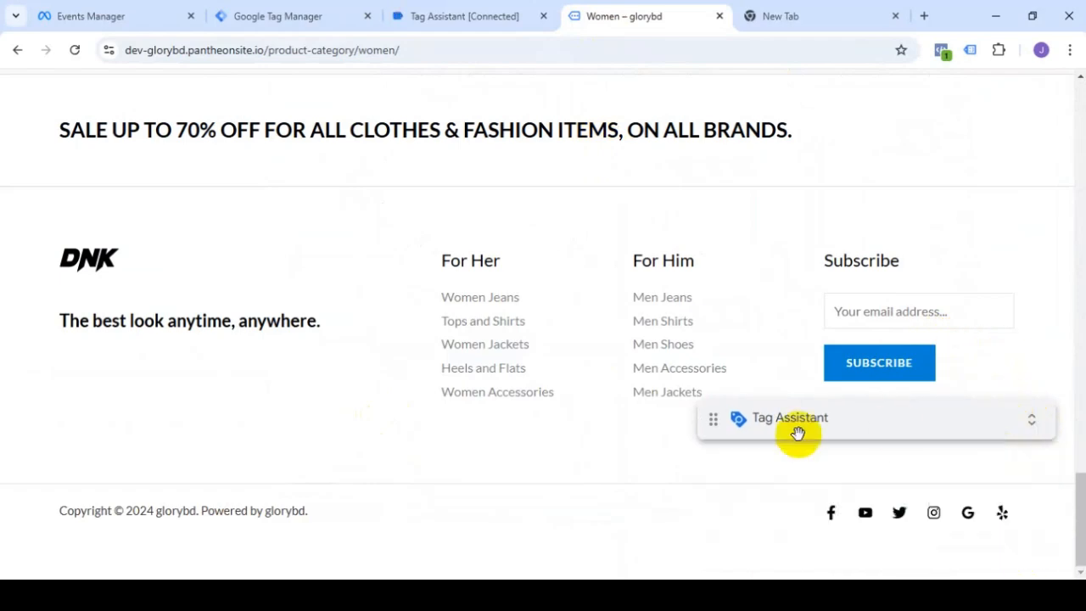
pyautogui.click(666, 395)
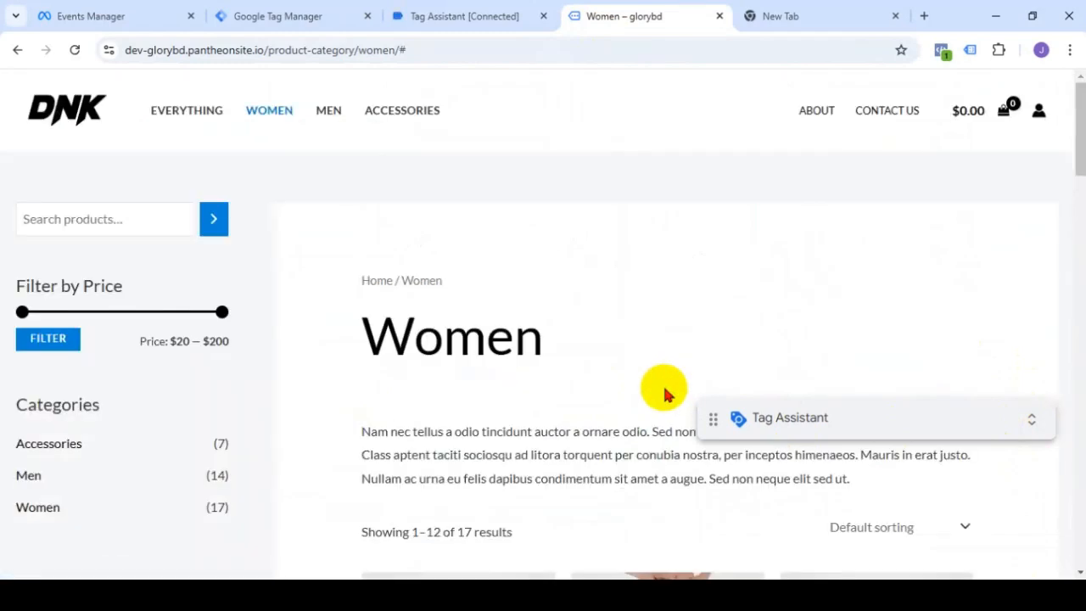
pyautogui.scroll(-1, 666, 394)
pyautogui.click(429, 19)
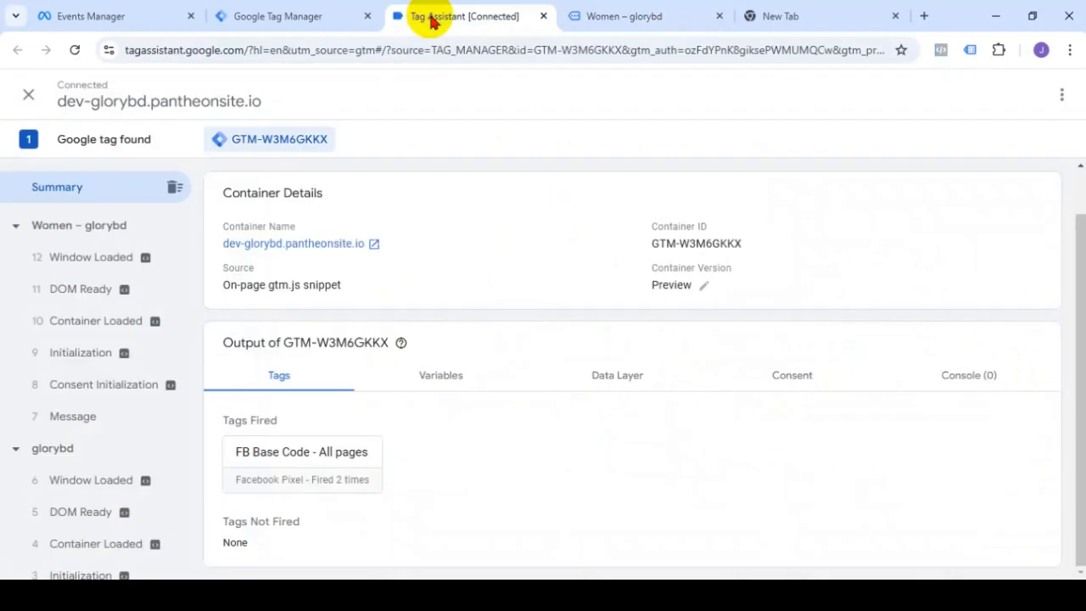
# Step: Return to the Women page on the test site and try the Men Jackets footer link again
pyautogui.click(608, 17)
pyautogui.scroll(-15, 572, 243)
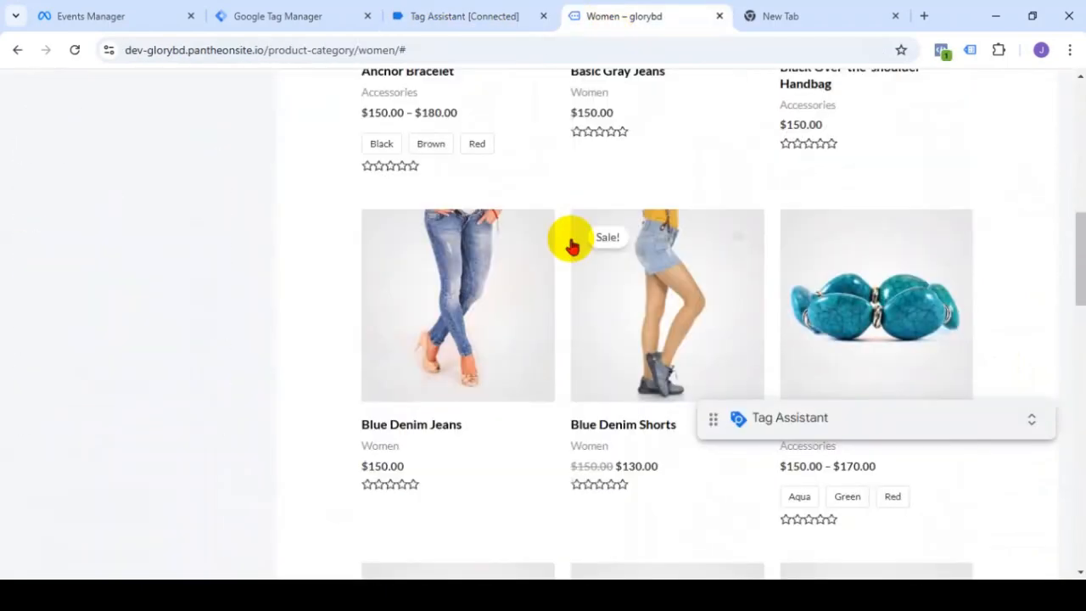
pyautogui.scroll(-5, 571, 239)
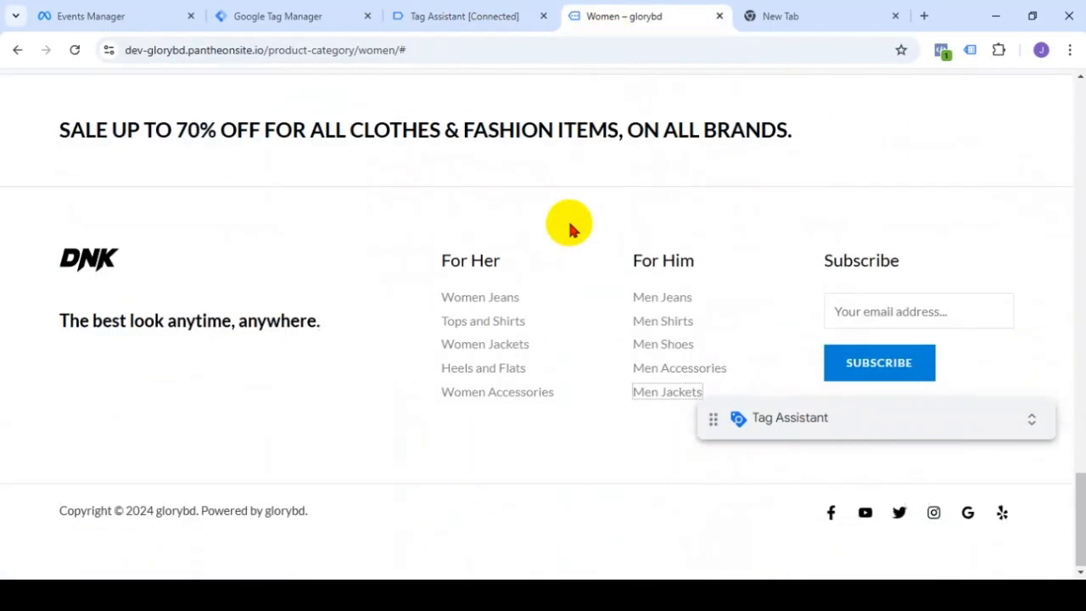
pyautogui.click(663, 396)
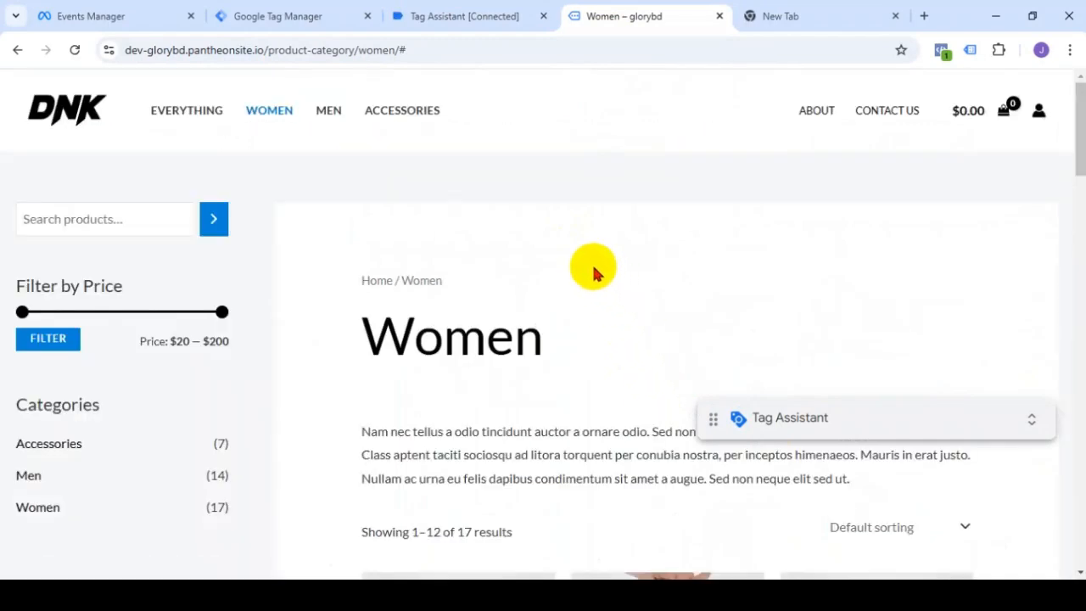
# Step: Open the Accessories category on the test site and box the tag's firing count from Tag Assistant in a temporary capture
pyautogui.scroll(-5, 509, 250)
pyautogui.scroll(5, 517, 246)
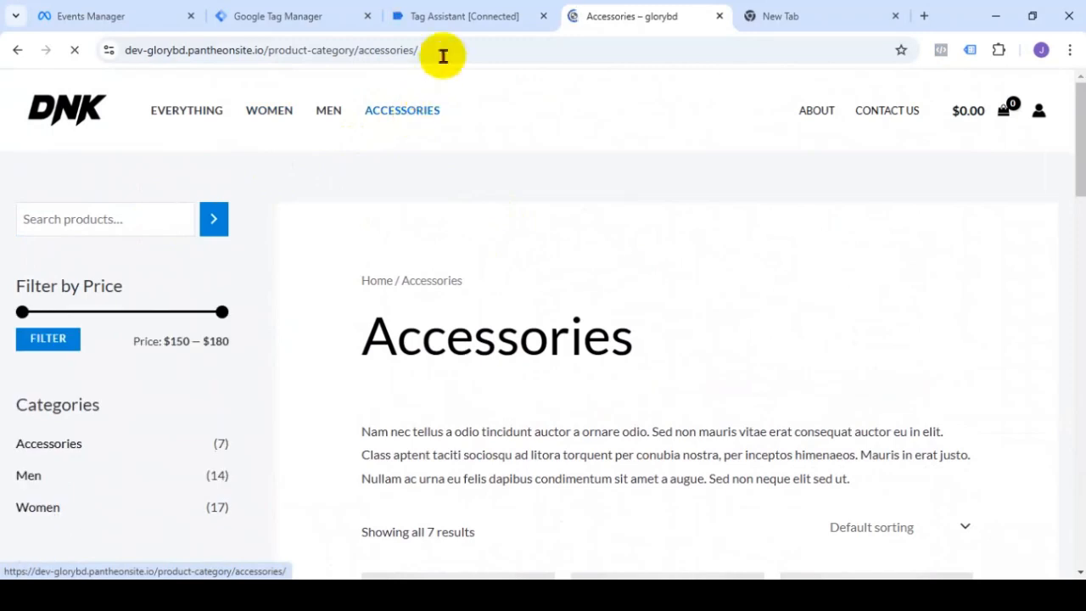
pyautogui.click(443, 16)
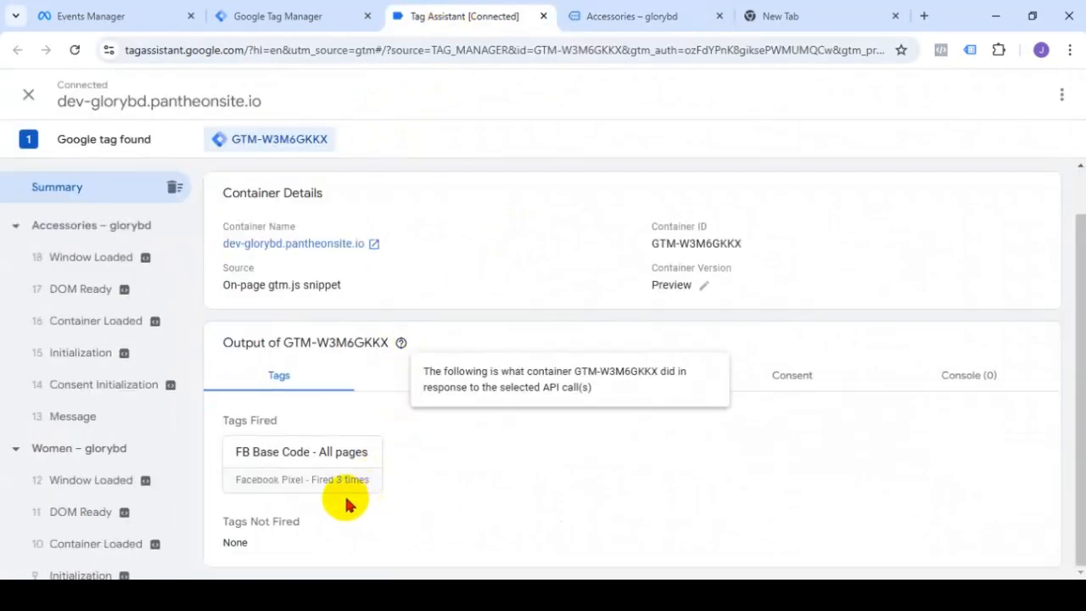
pyautogui.press('Print')
pyautogui.moveTo(212, 431); pyautogui.dragTo(419, 501)
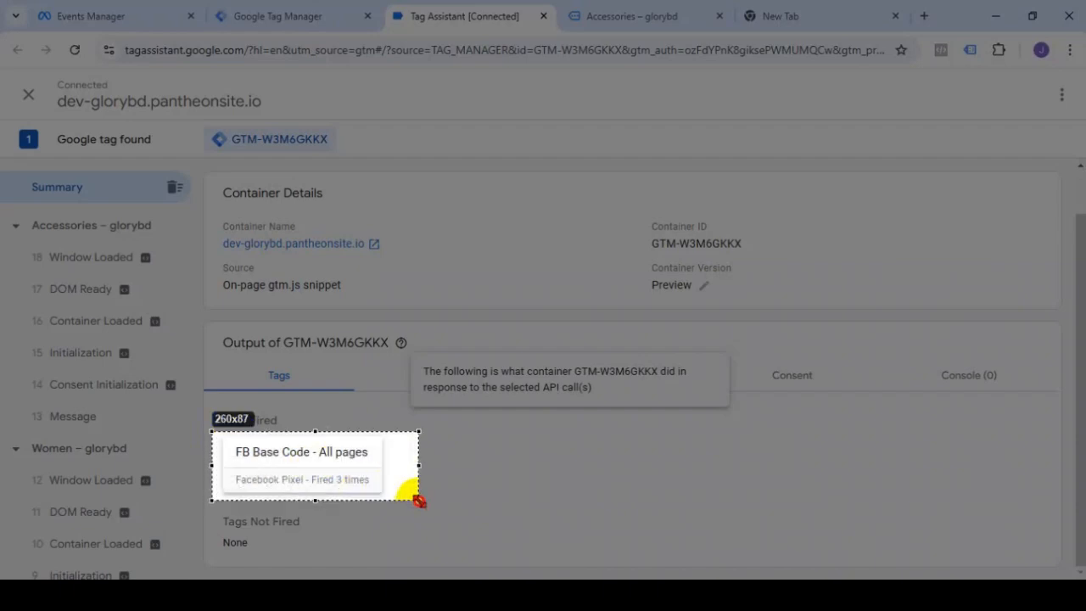
pyautogui.click(434, 411)
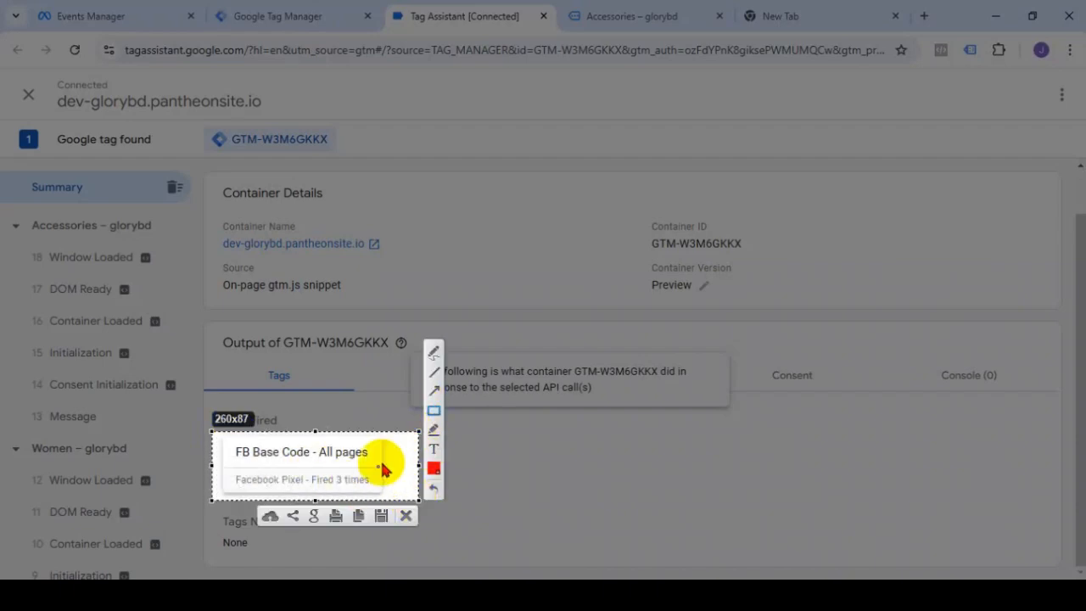
pyautogui.moveTo(314, 472); pyautogui.dragTo(384, 489)
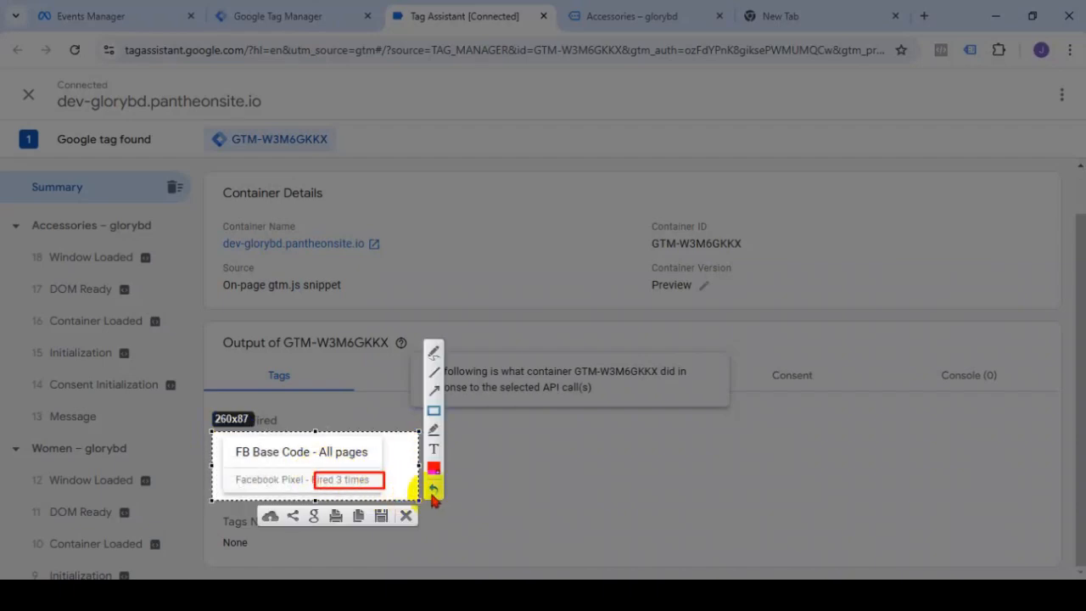
pyautogui.click(408, 519)
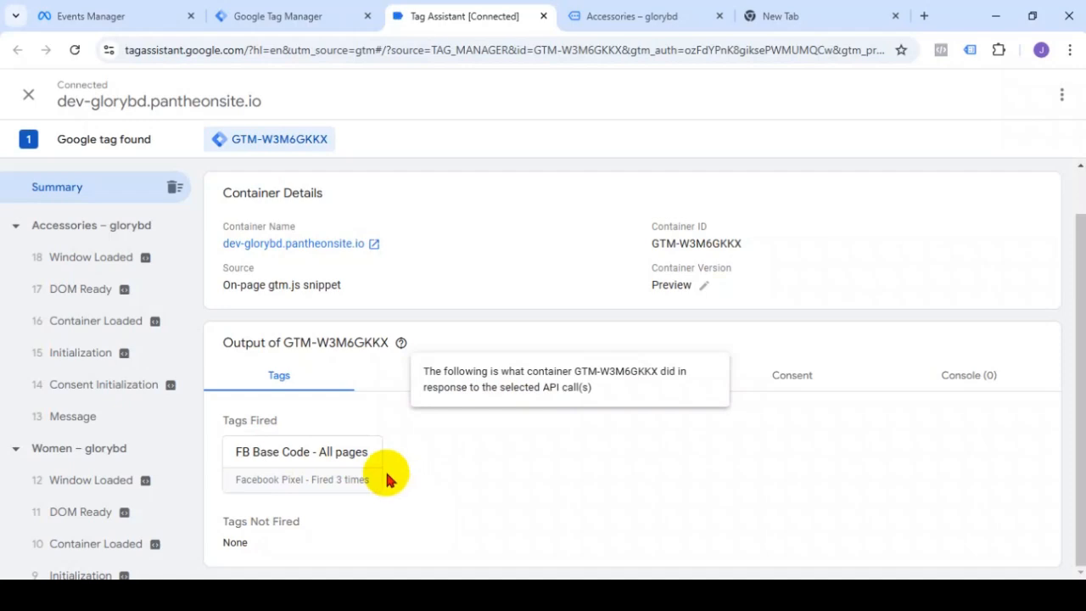
# Step: Close the Tag Assistant and test site pages, and return to the Google Tag Manager workspace
pyautogui.click(544, 17)
pyautogui.click(544, 17)
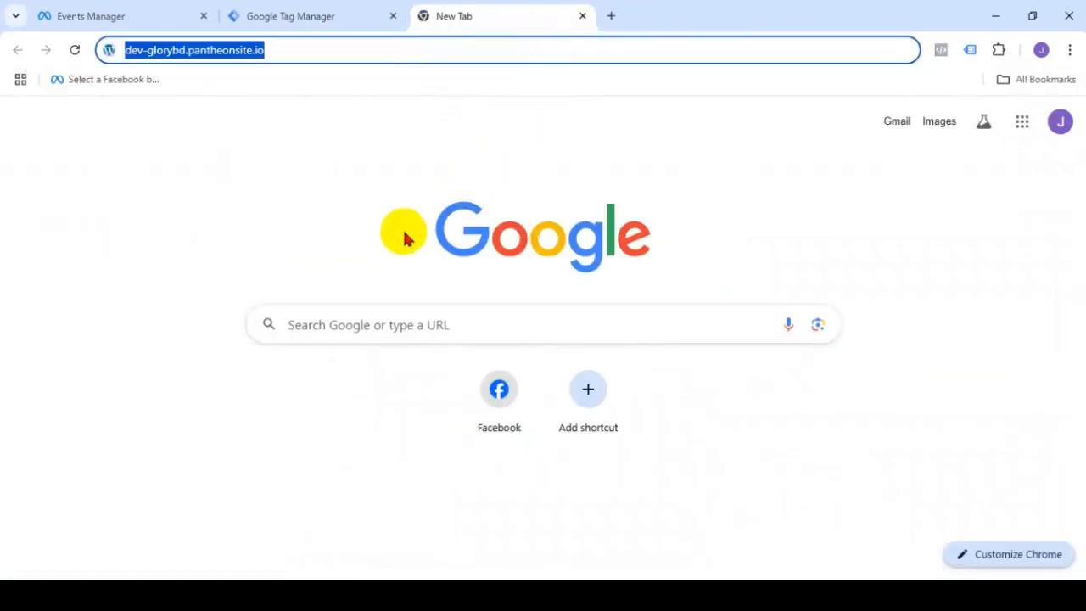
pyautogui.click(310, 17)
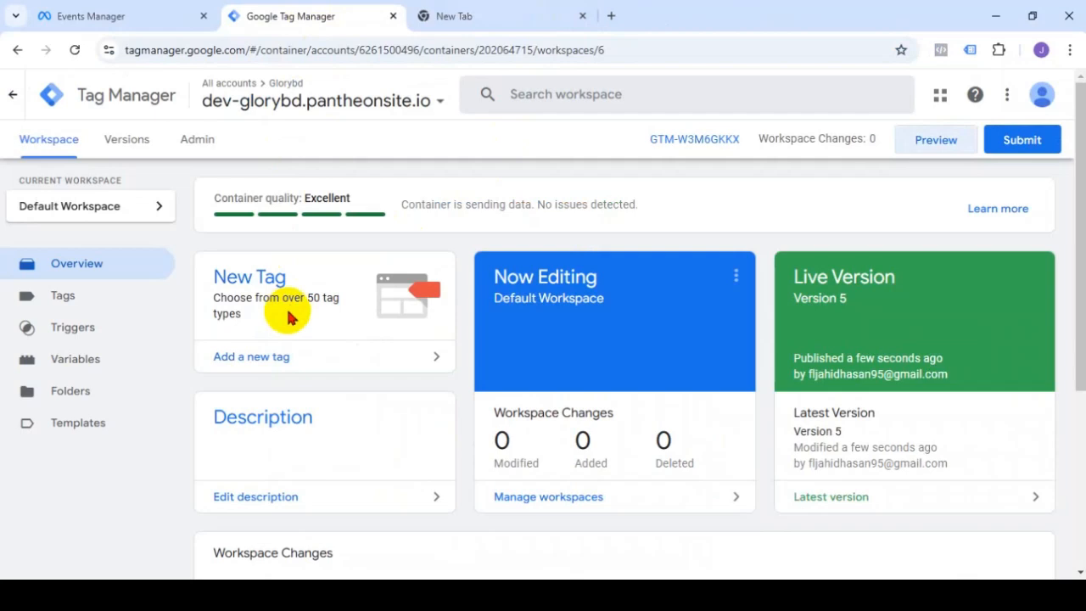